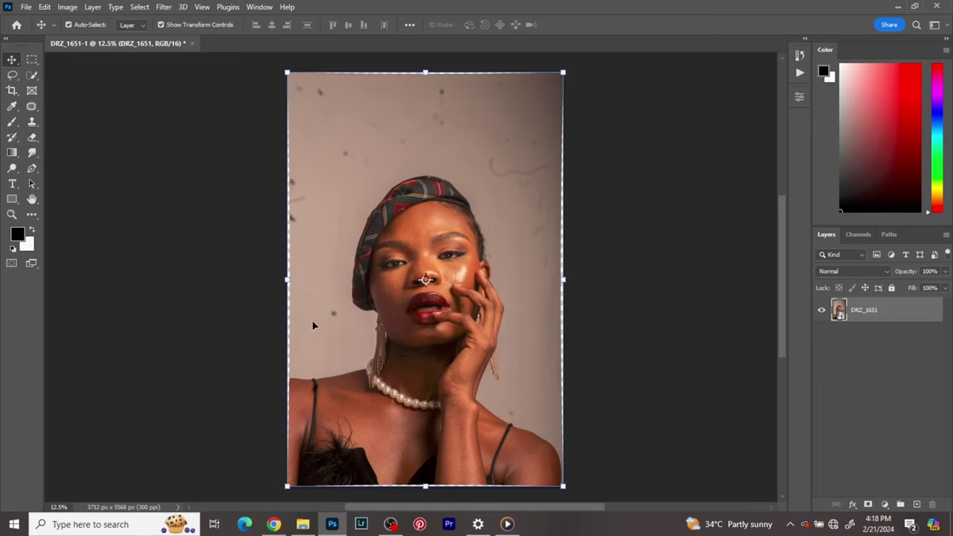
- Frame the portrait in a 16 x 20 in crop, shifting the photo and lowering the top edge
scroll(412, 305, down, 1)
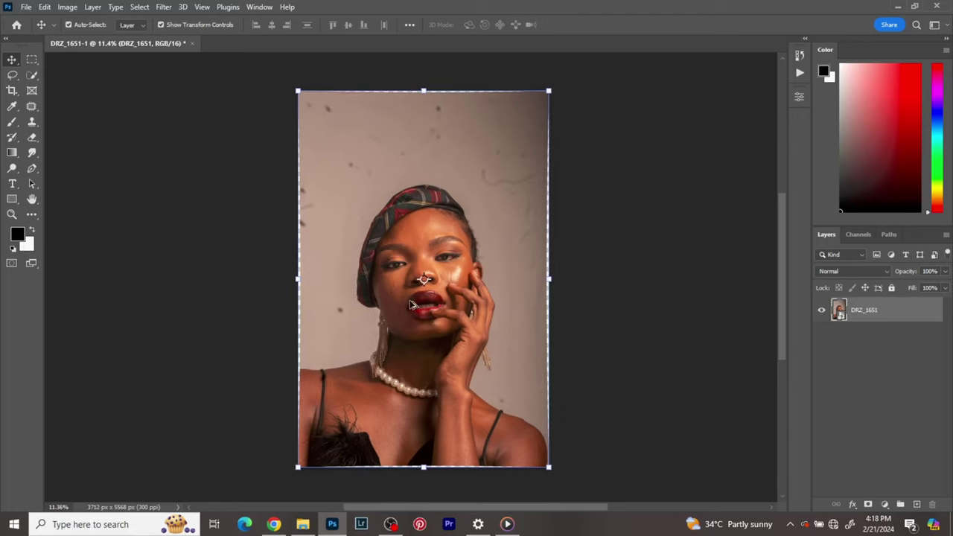
scroll(412, 305, up, 2)
scroll(410, 363, down, 1)
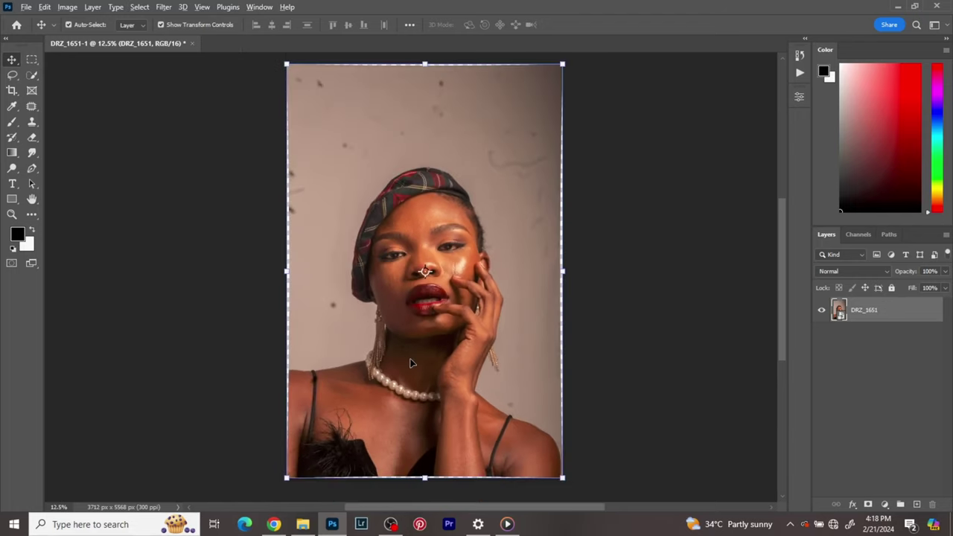
scroll(412, 364, up, 1)
scroll(411, 363, down, 1)
scroll(468, 211, down, 1)
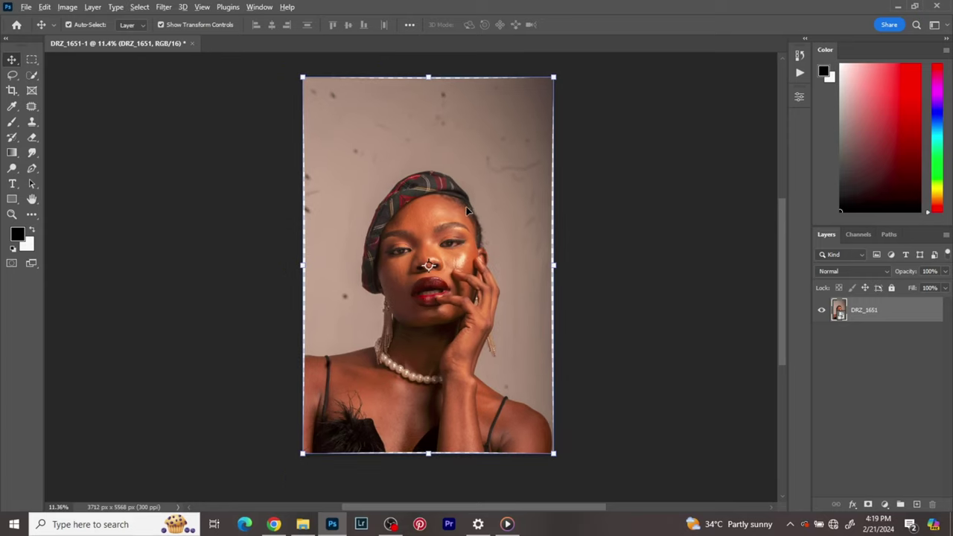
scroll(469, 211, up, 1)
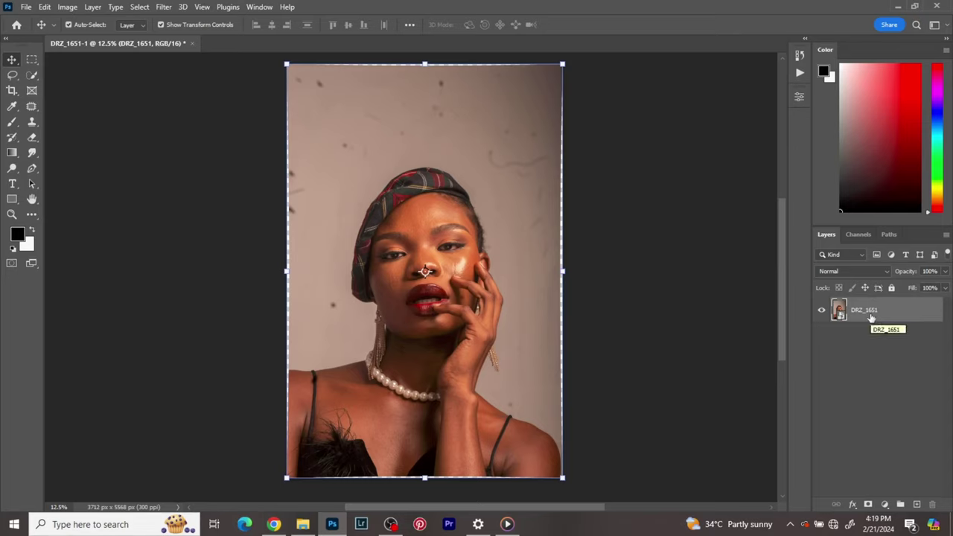
click(7, 101)
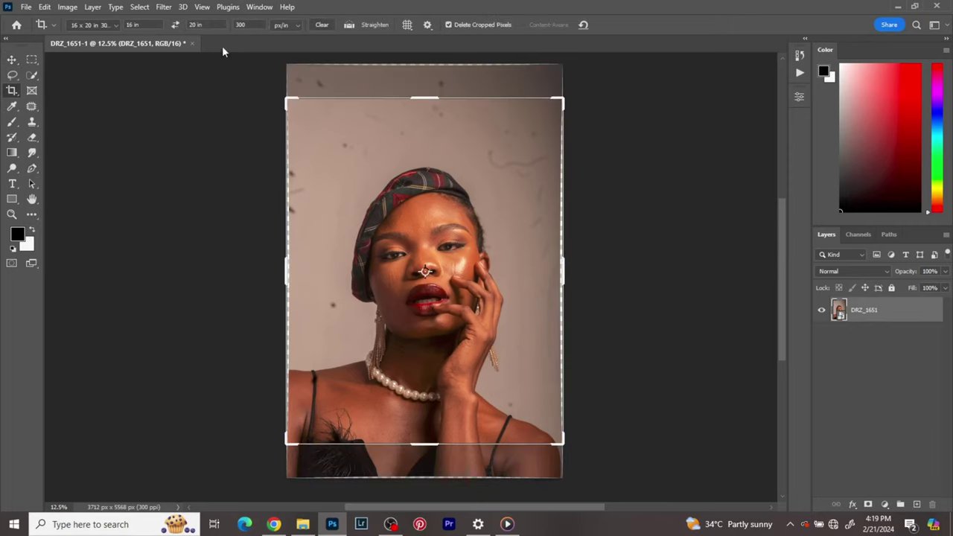
click(428, 162)
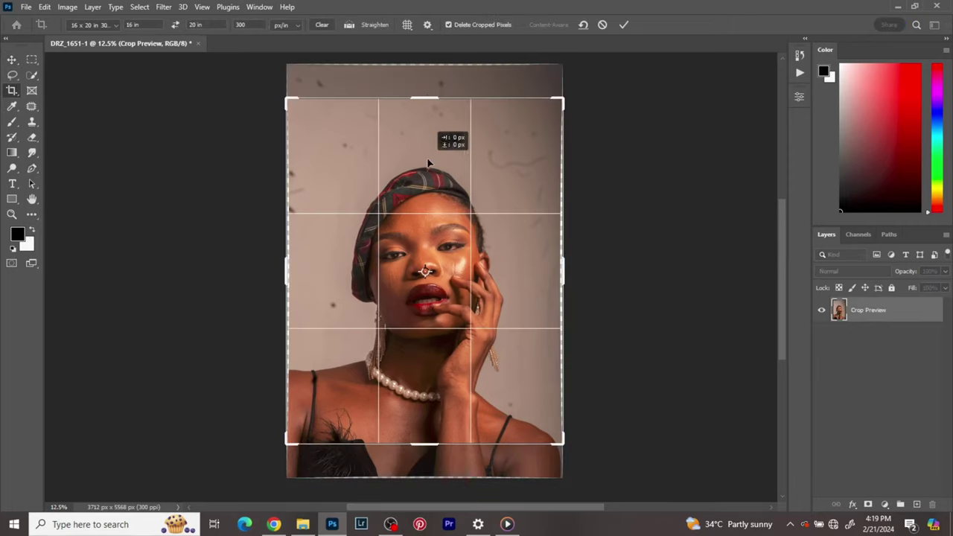
drag(428, 162, 428, 134)
drag(428, 97, 428, 104)
drag(439, 155, 441, 167)
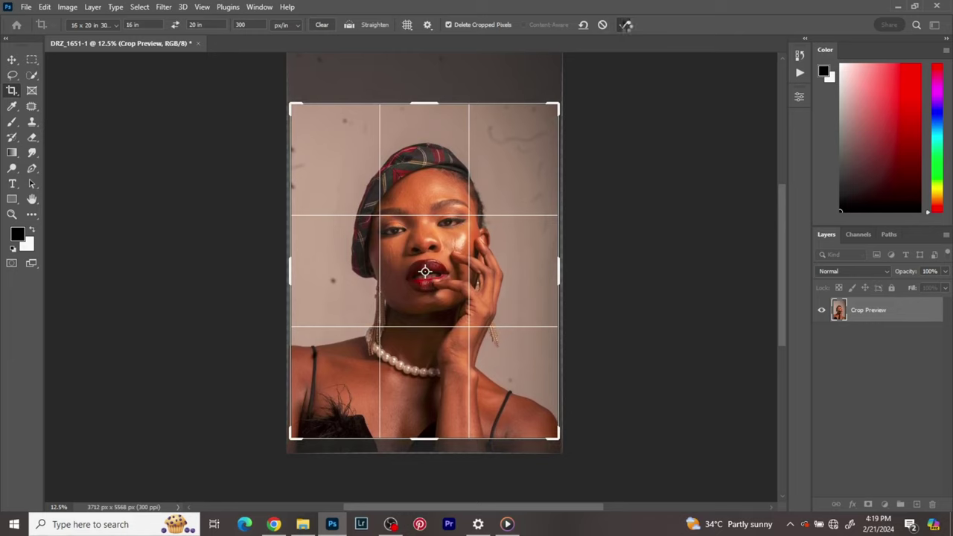
- Commit the crop to a 4800 x 6000 px image and switch to the Move tool
click(624, 24)
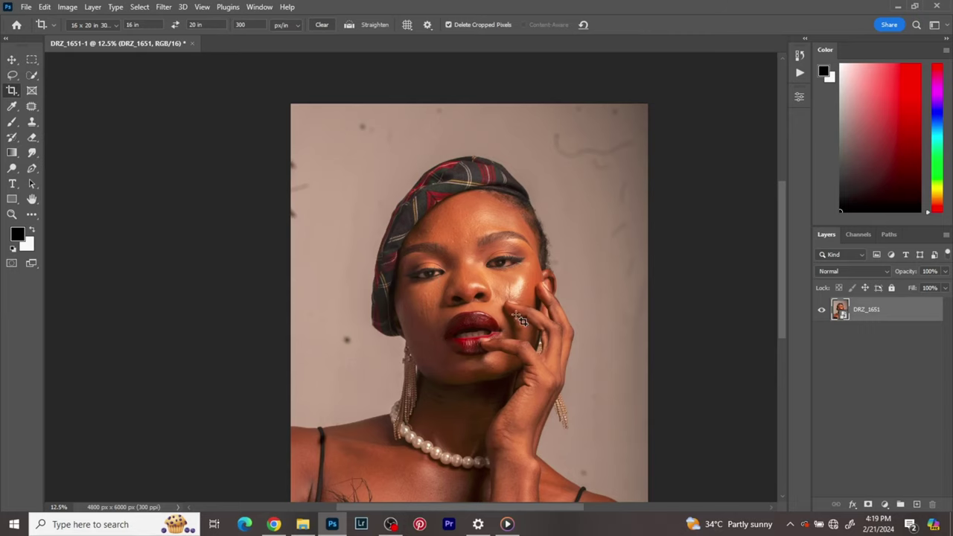
scroll(531, 334, down, 1)
scroll(488, 335, down, 2)
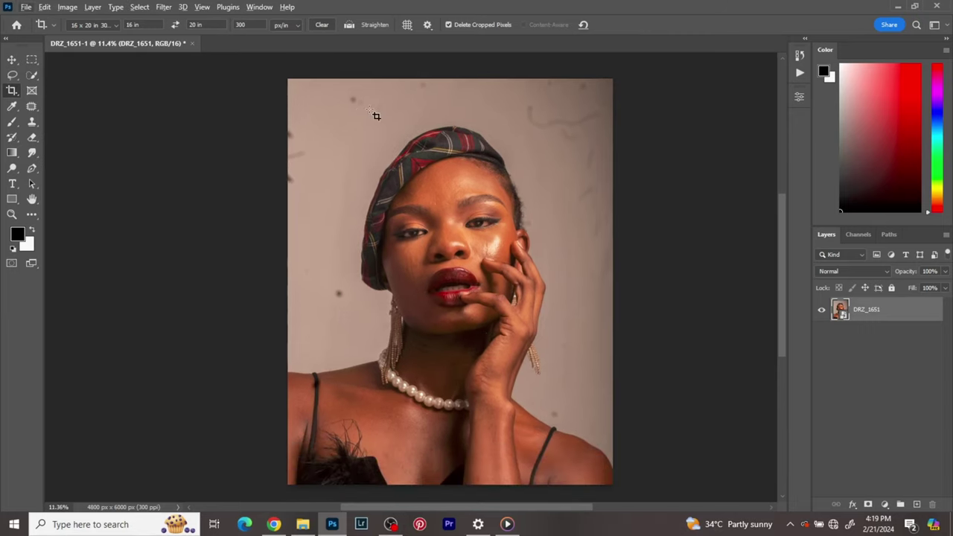
click(12, 60)
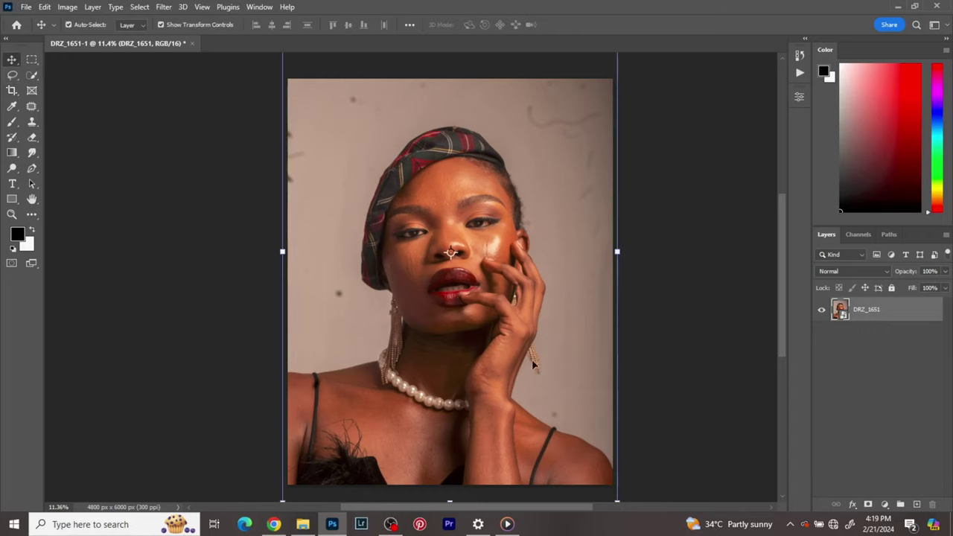
- Flatten the image into a Background layer and duplicate it as Layer 1 with Ctrl+J
right_click(891, 318)
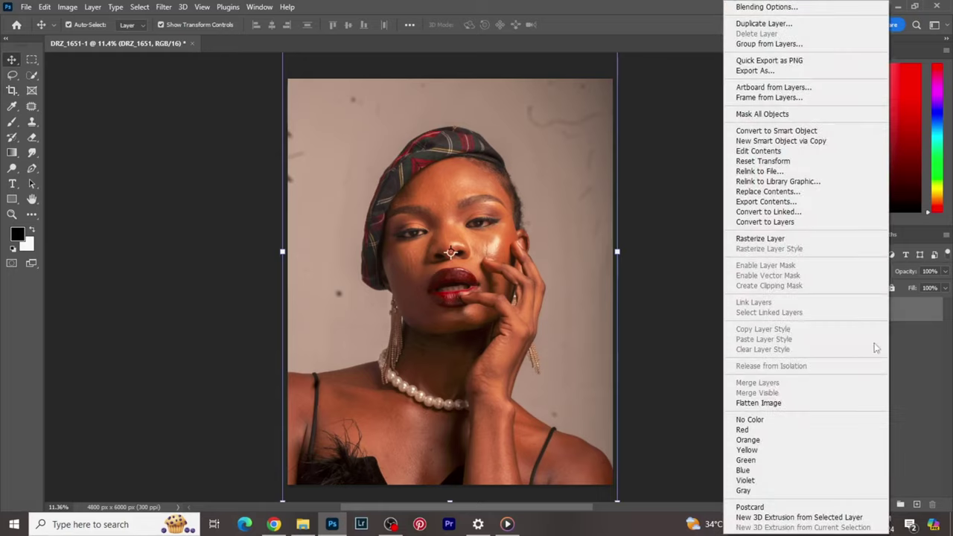
click(771, 404)
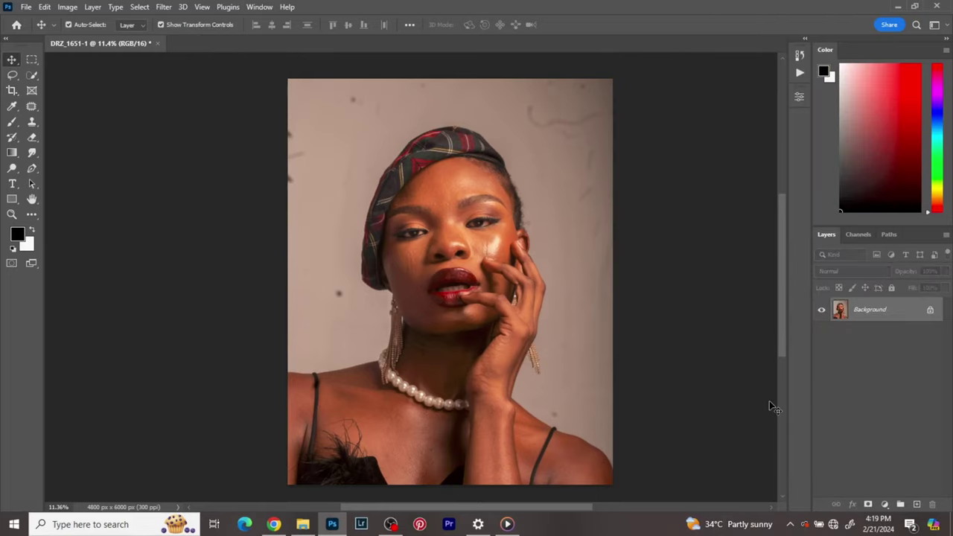
key(ctrl+j)
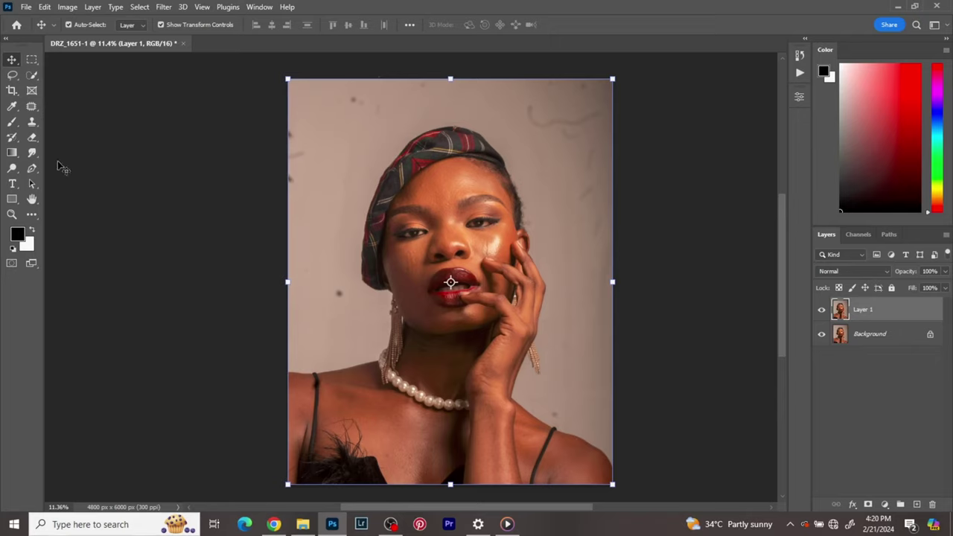
- Select the Spot Healing Brush and set its size to 100
click(31, 106)
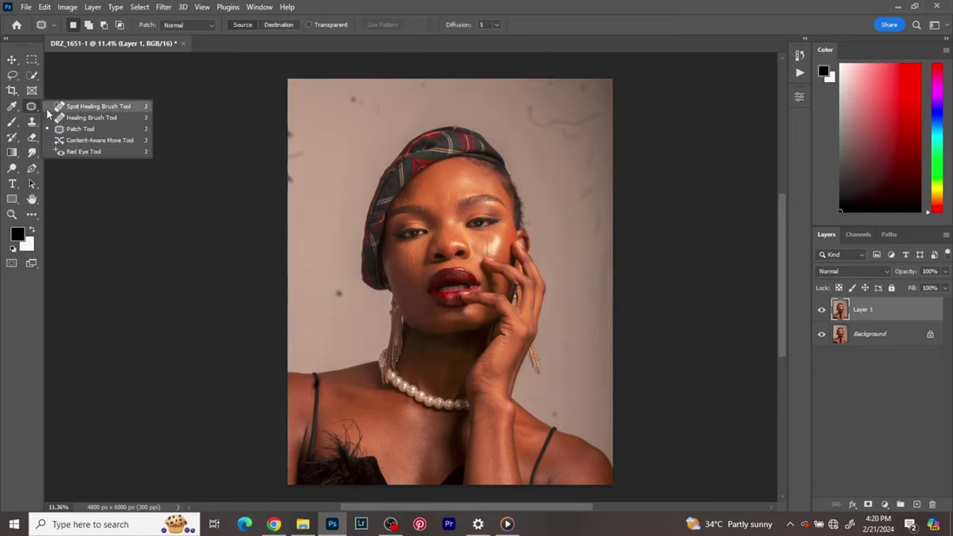
click(59, 118)
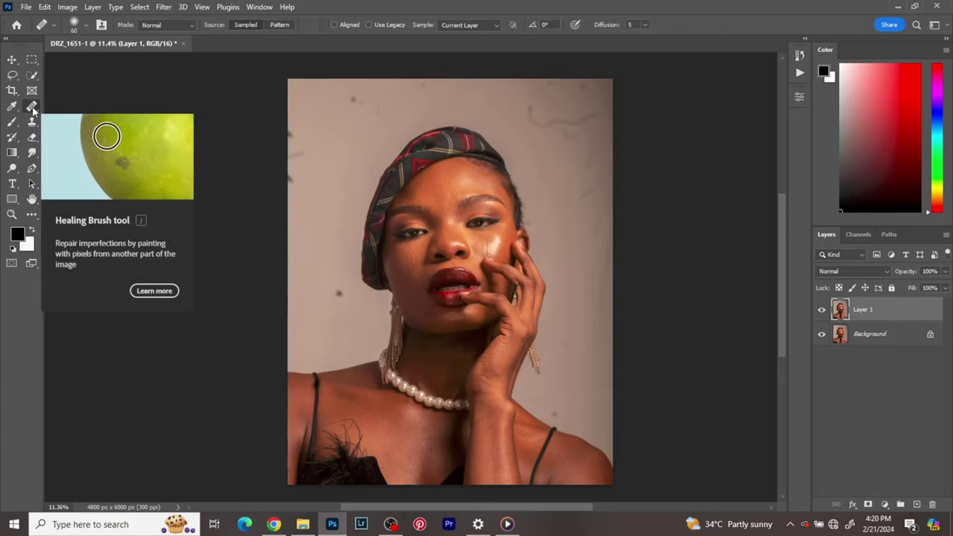
scroll(358, 243, up, 1)
scroll(358, 243, up, 1)
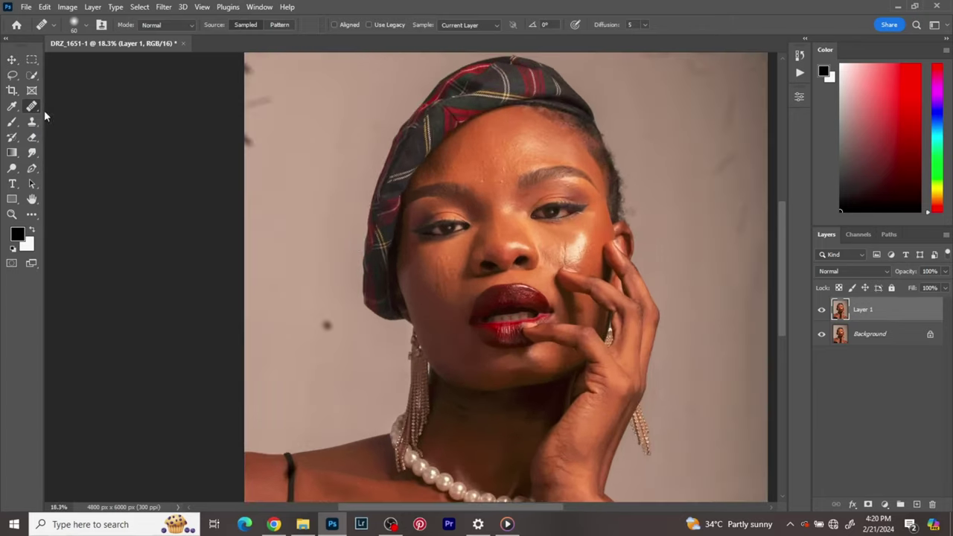
click(31, 106)
click(71, 102)
scroll(285, 189, up, 2)
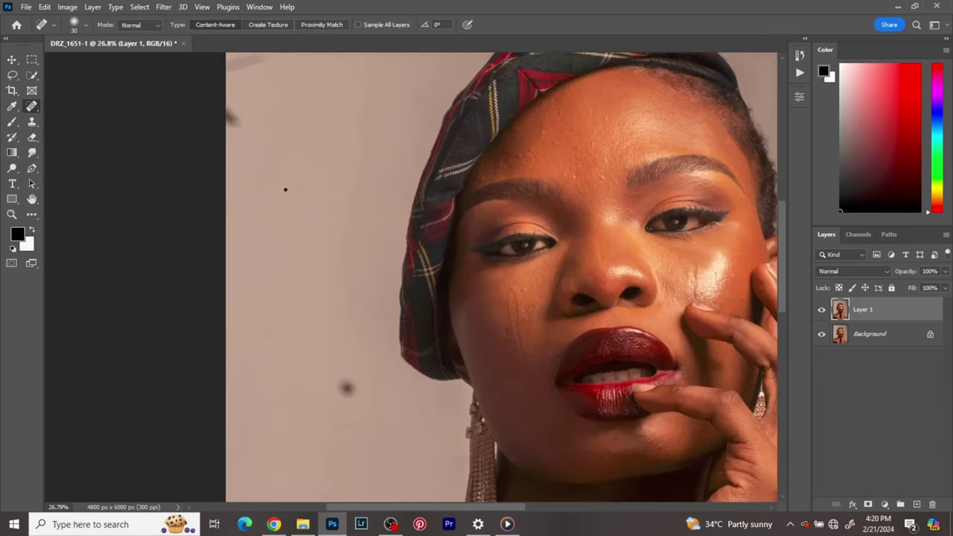
scroll(306, 206, down, 1)
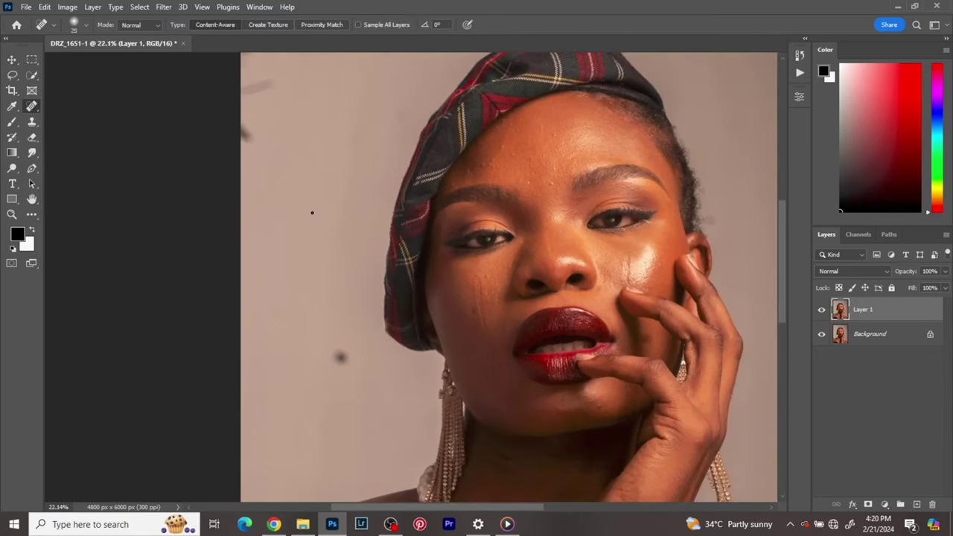
key(bracketleft)
key(bracketleft)
key(bracketleft)
key(bracketleft)
key(bracketleft)
key(bracketleft)
key(bracketleft)
key(bracketleft)
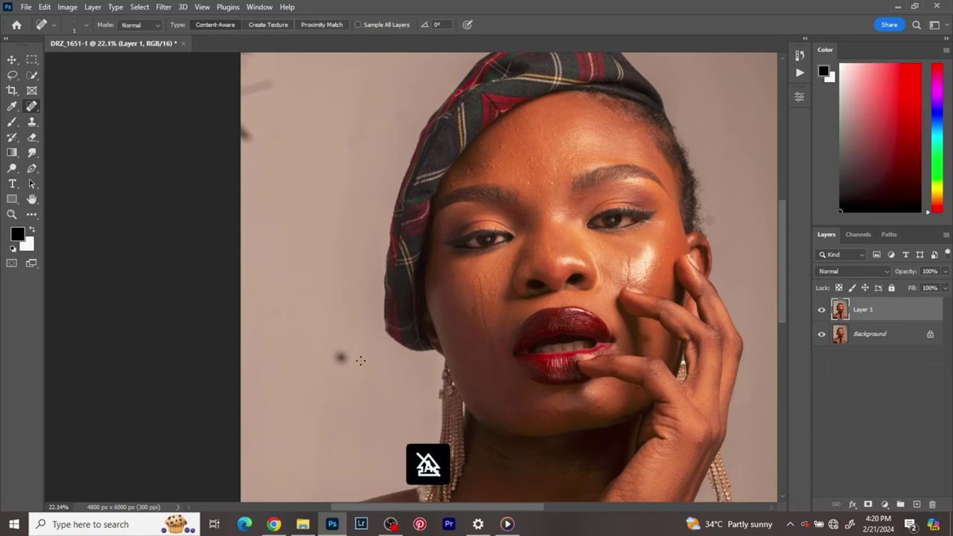
key(bracketright)
key(bracketright)
key(bracketright)
key(bracketright)
key(bracketright)
key(bracketright)
key(bracketright)
key(bracketright)
key(bracketright)
key(bracketright)
key(bracketright)
key(bracketright)
key(bracketright)
key(bracketright)
key(bracketright)
key(bracketright)
key(bracketright)
key(bracketright)
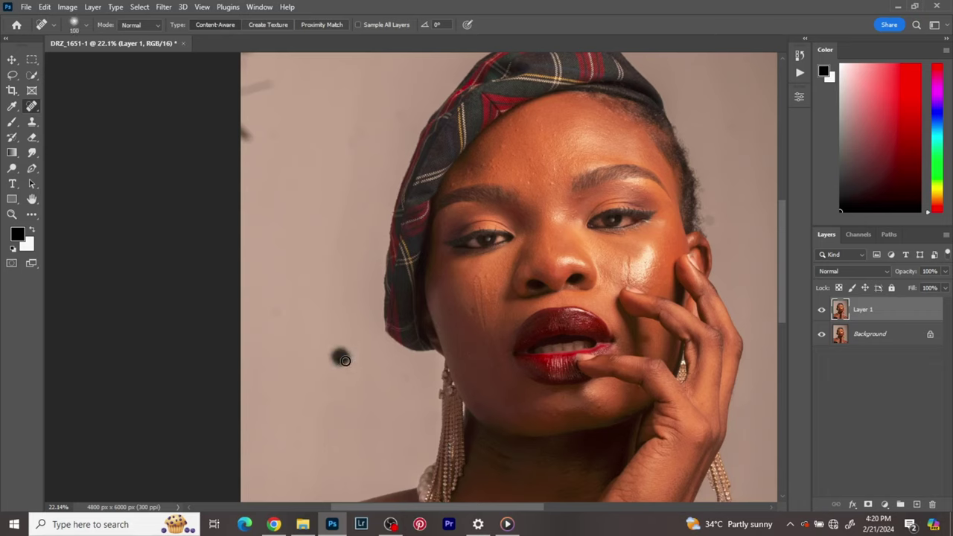
- Heal dark spots and smudges on the wall left of the face and hat, using sizes 150-175
click(344, 360)
key(bracketright)
key(bracketright)
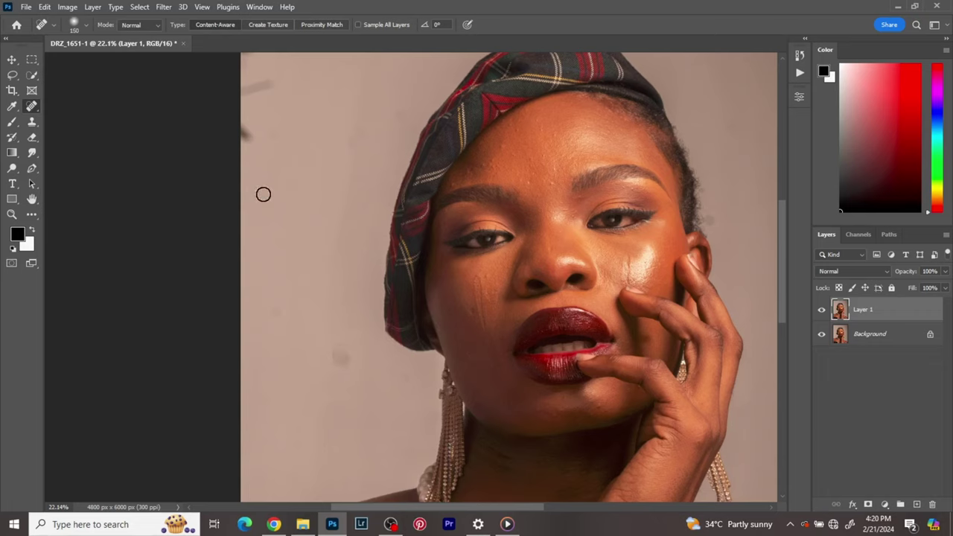
drag(336, 353, 341, 367)
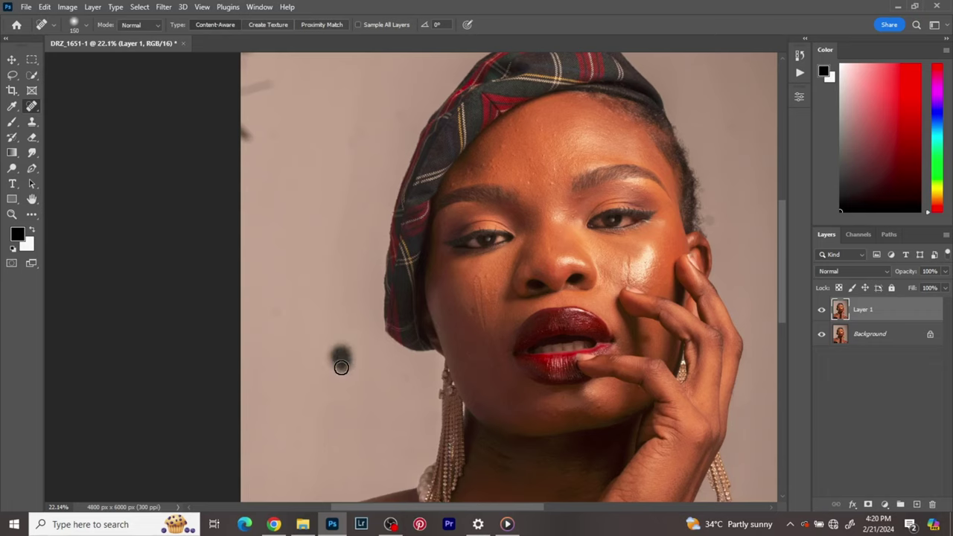
key(bracketright)
drag(250, 143, 236, 123)
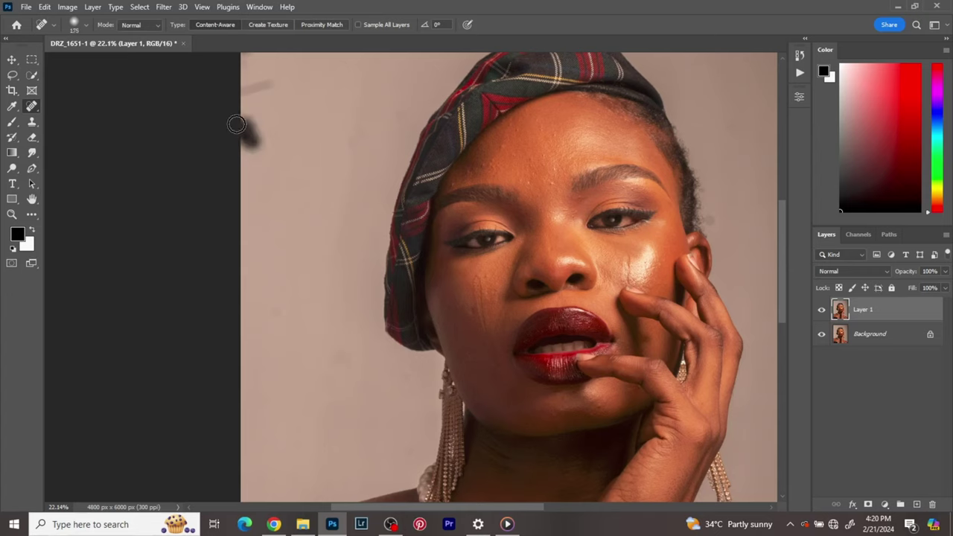
drag(287, 77, 237, 94)
drag(259, 143, 224, 126)
drag(335, 149, 280, 314)
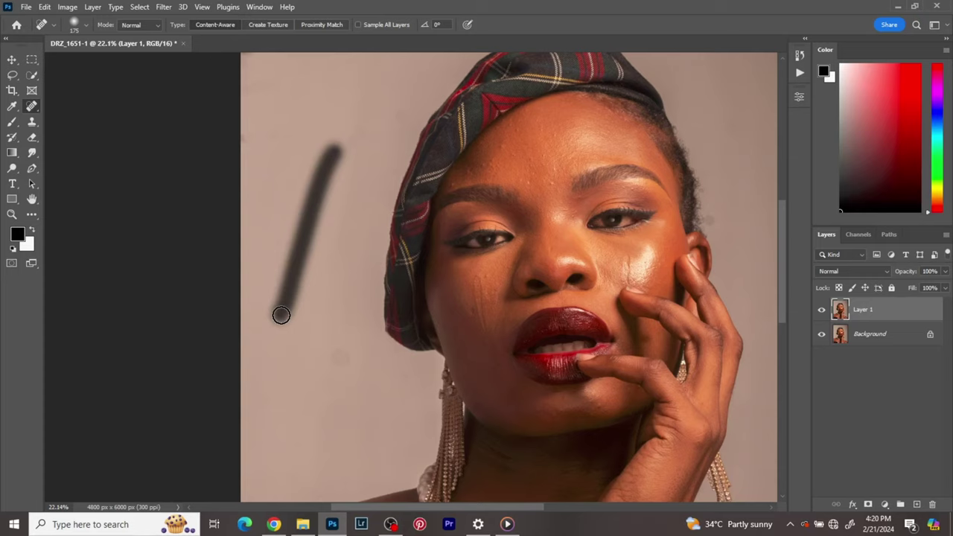
drag(280, 315, 280, 315)
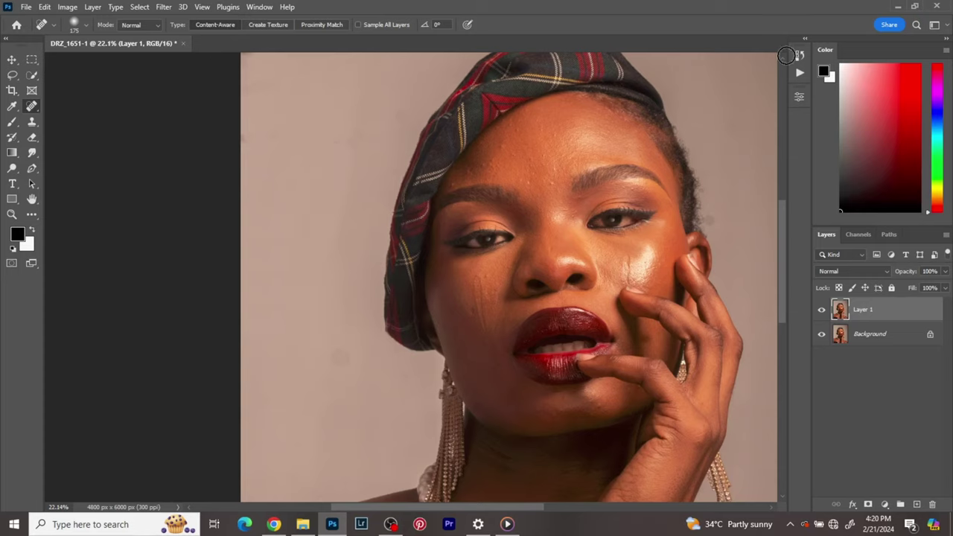
- Undo the long stroke, then heal the left-edge and top-left wall spots at size 125
key(ctrl+z)
click(798, 55)
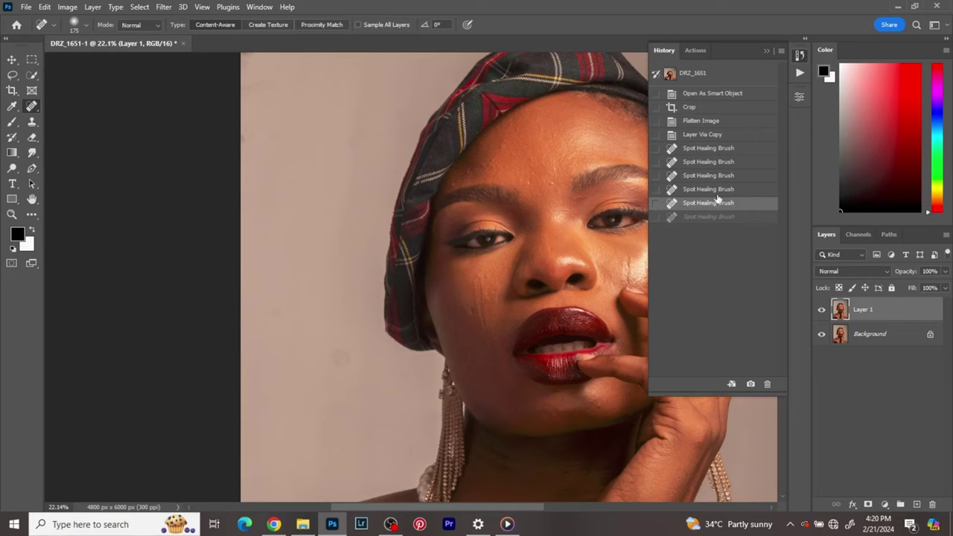
click(801, 58)
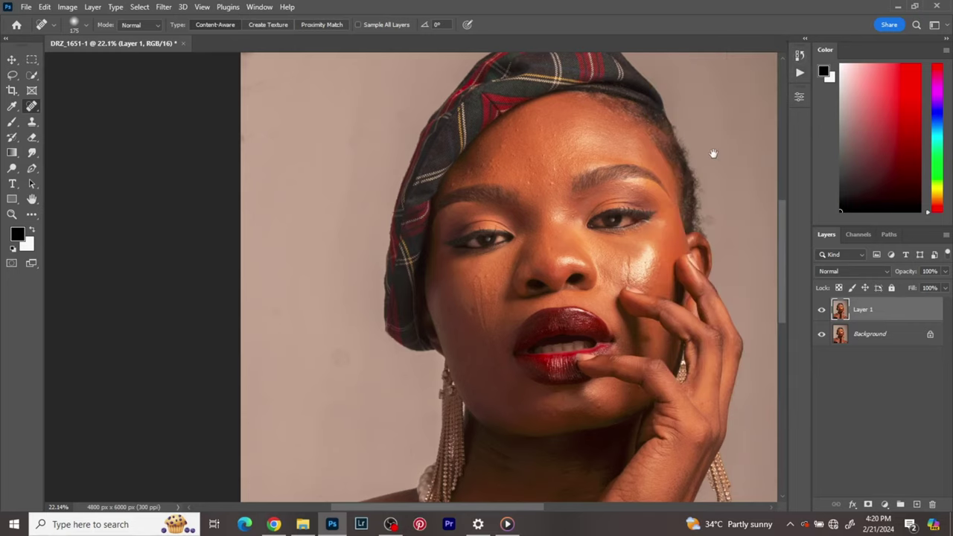
drag(715, 154, 563, 303)
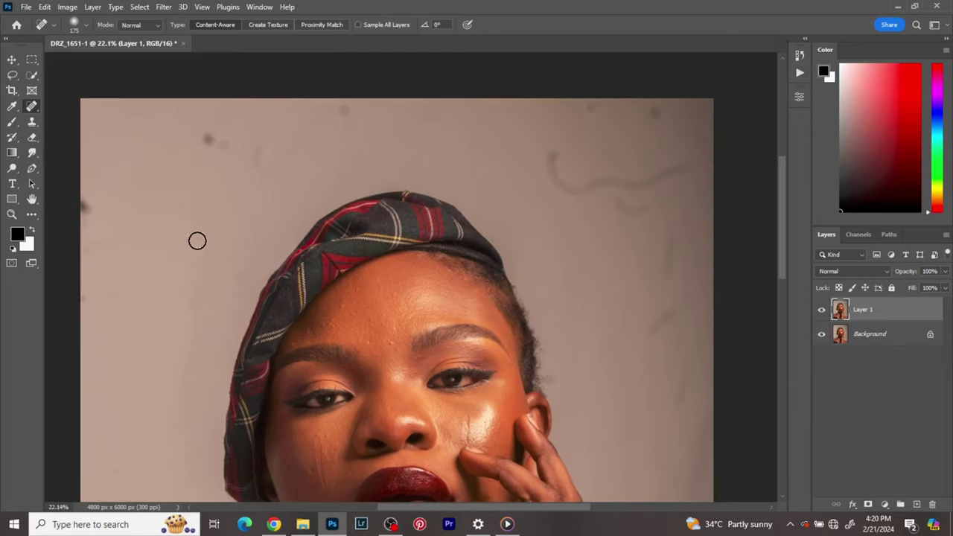
key(bracketleft)
key(bracketleft)
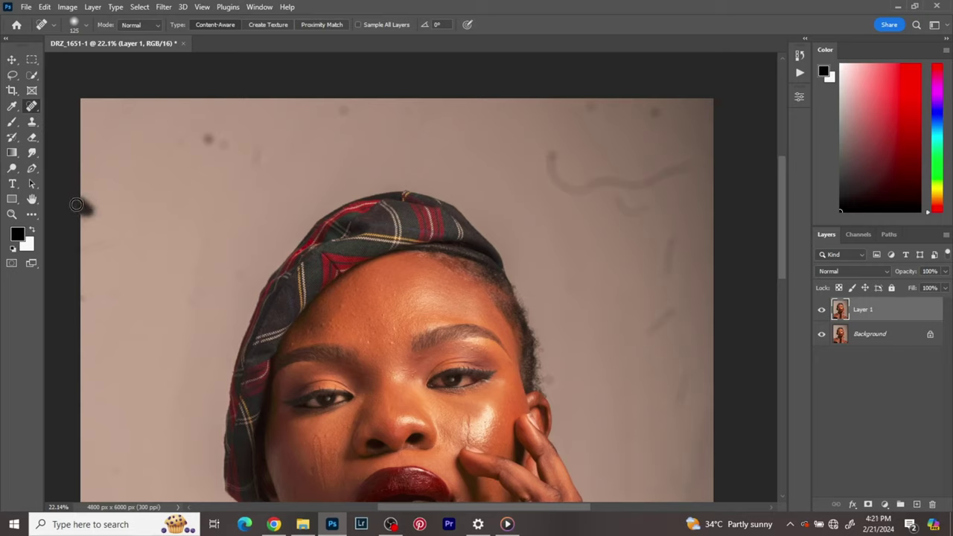
click(76, 205)
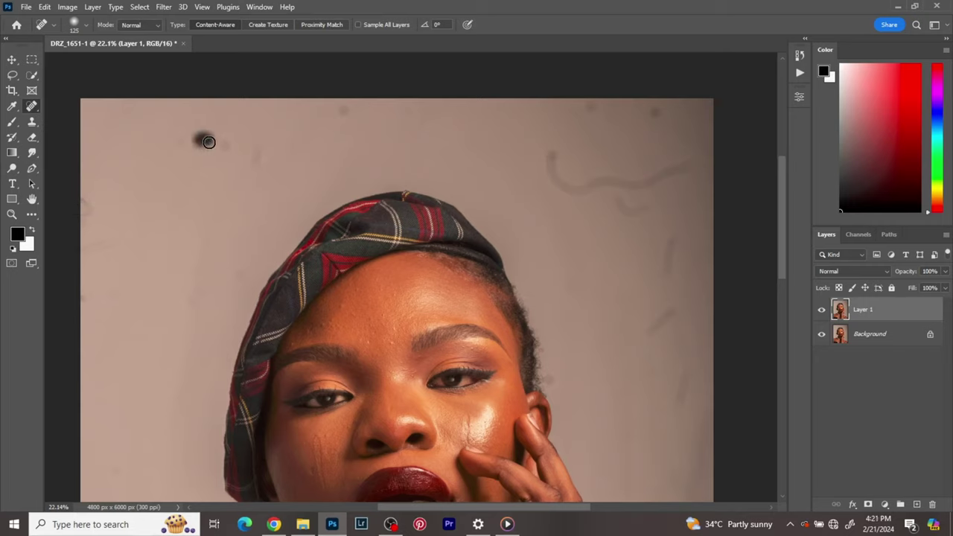
click(208, 142)
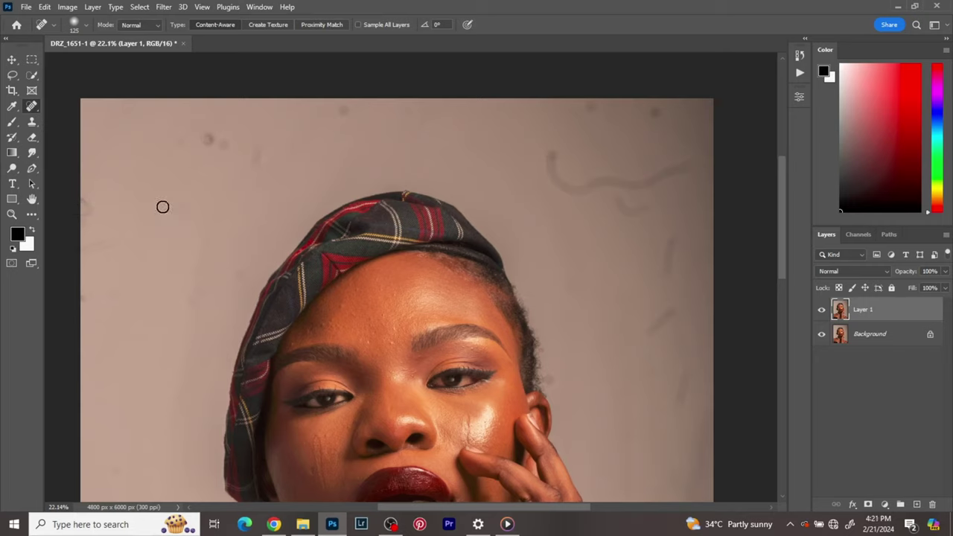
right_click(32, 108)
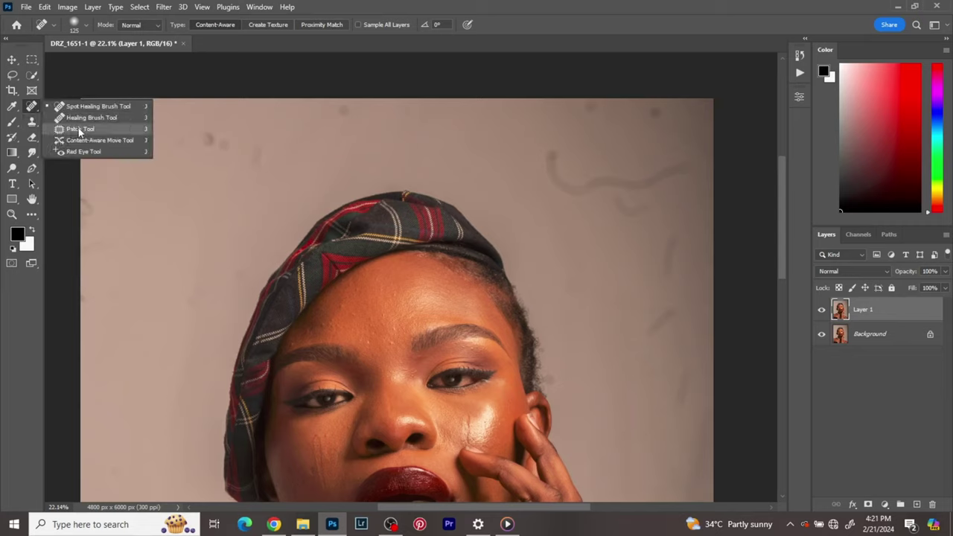
- Patch the wall stains and the wavy line with clean wall texture using the Patch Tool
click(80, 131)
click(33, 231)
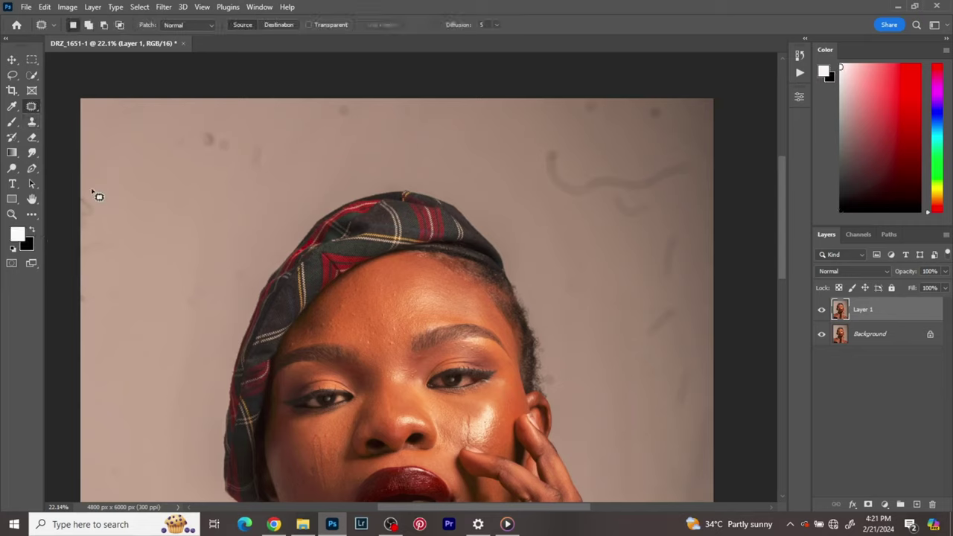
mouse_move(95, 194)
mouse_down()
mouse_move(83, 225)
mouse_move(94, 213)
mouse_up()
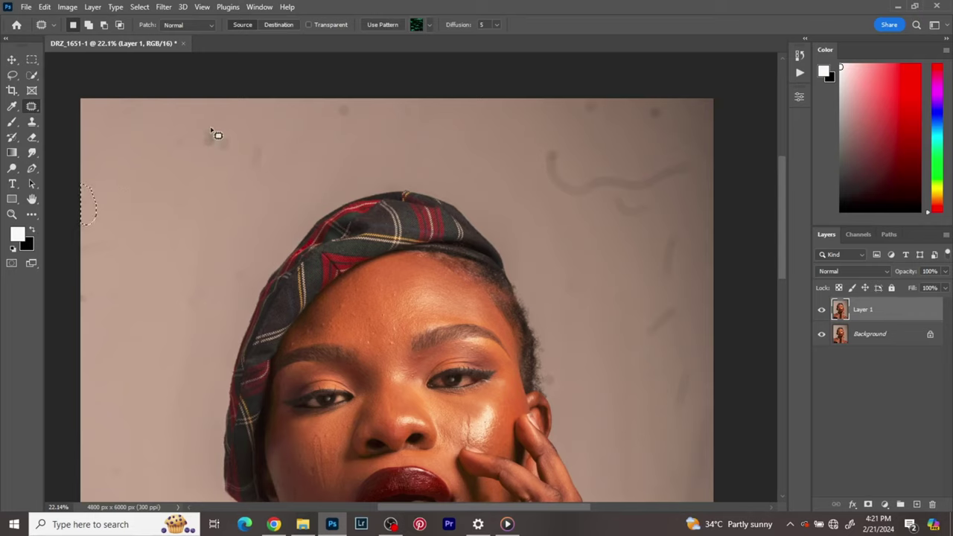
mouse_move(211, 130)
mouse_down()
mouse_move(181, 165)
mouse_move(232, 144)
mouse_move(218, 140)
mouse_move(232, 142)
mouse_move(236, 205)
mouse_up()
mouse_move(585, 153)
mouse_down()
mouse_move(697, 159)
mouse_move(535, 146)
mouse_move(547, 179)
mouse_up()
drag(611, 195, 632, 205)
mouse_move(632, 205)
mouse_down()
mouse_move(622, 262)
mouse_move(633, 265)
mouse_up()
- Patch out a small spot on the chest
scroll(621, 204, down, 4)
scroll(566, 194, down, 3)
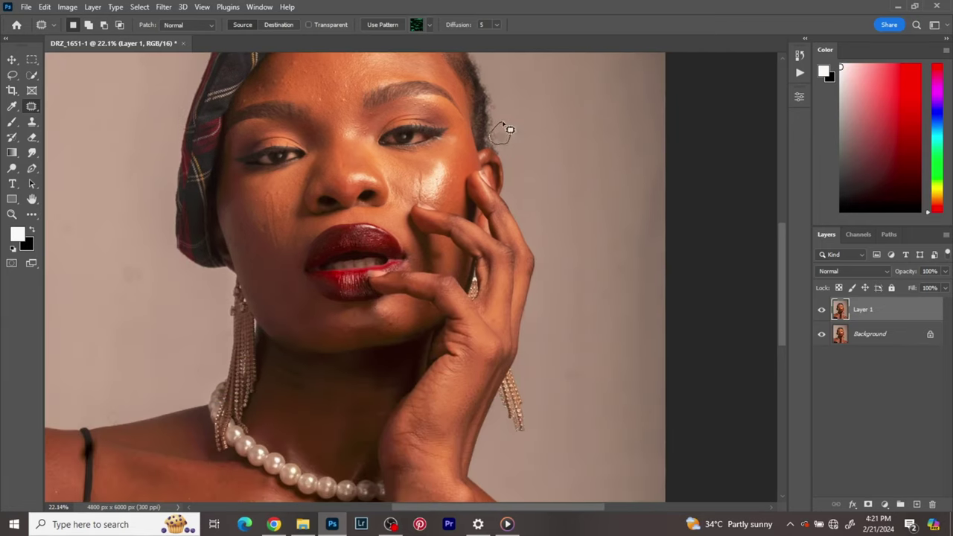
scroll(574, 255, down, 1)
scroll(588, 169, down, 5)
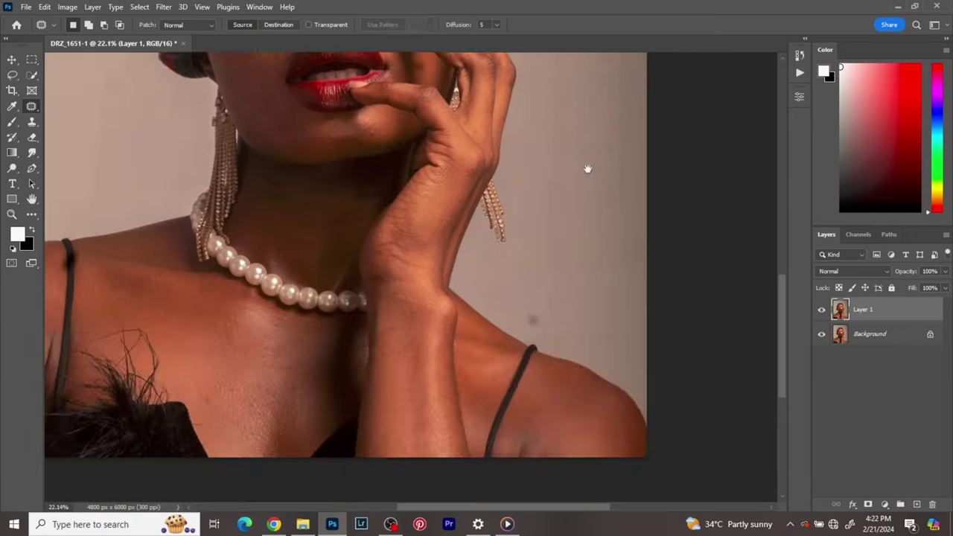
scroll(587, 169, down, 4)
scroll(556, 372, up, 1)
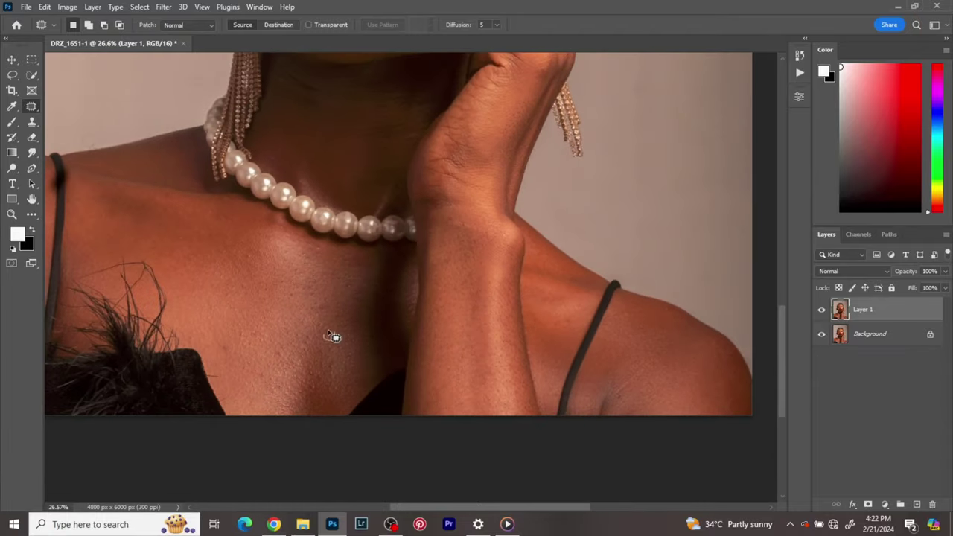
drag(273, 349, 277, 356)
scroll(276, 351, up, 2)
scroll(444, 255, down, 2)
scroll(461, 240, right, 2)
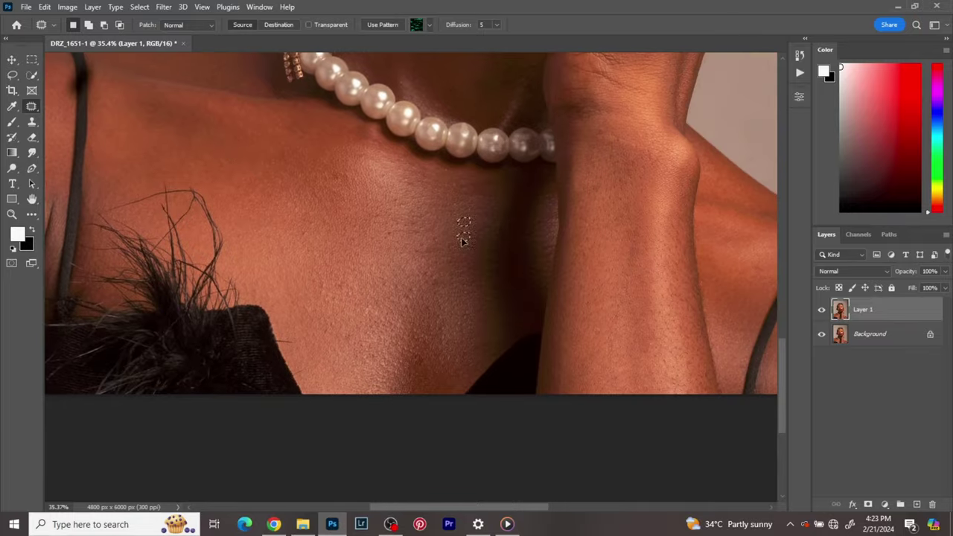
scroll(725, 334, right, 2)
scroll(726, 334, down, 1)
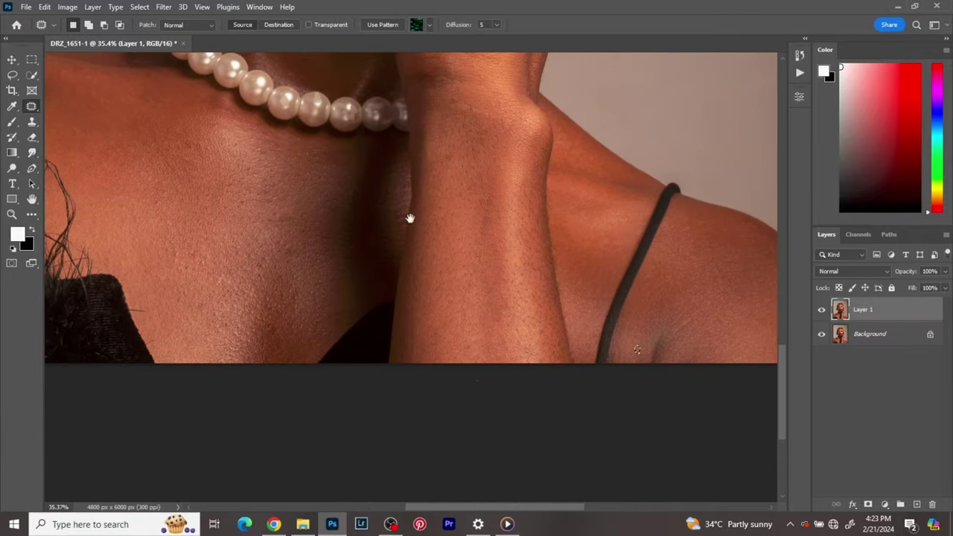
scroll(410, 218, up, 4)
scroll(491, 311, up, 2)
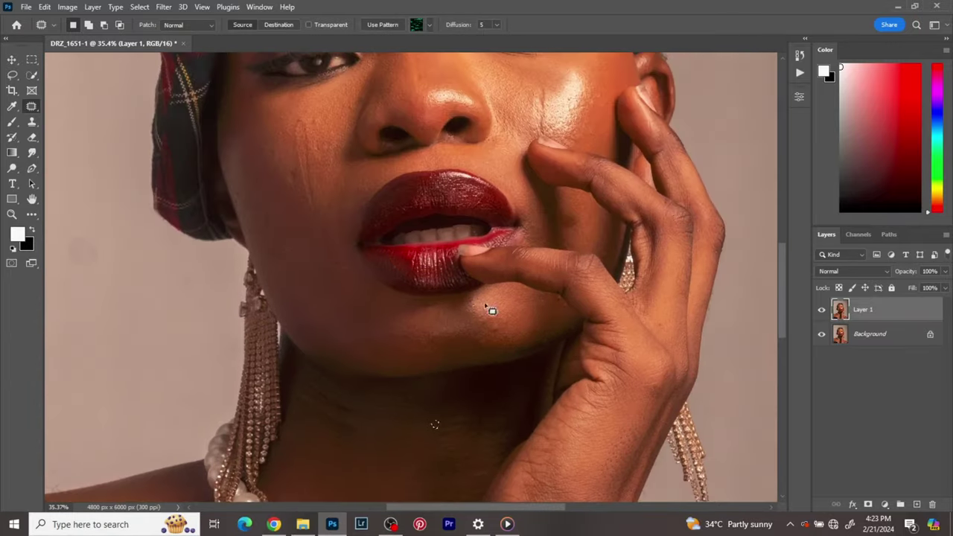
scroll(432, 349, up, 2)
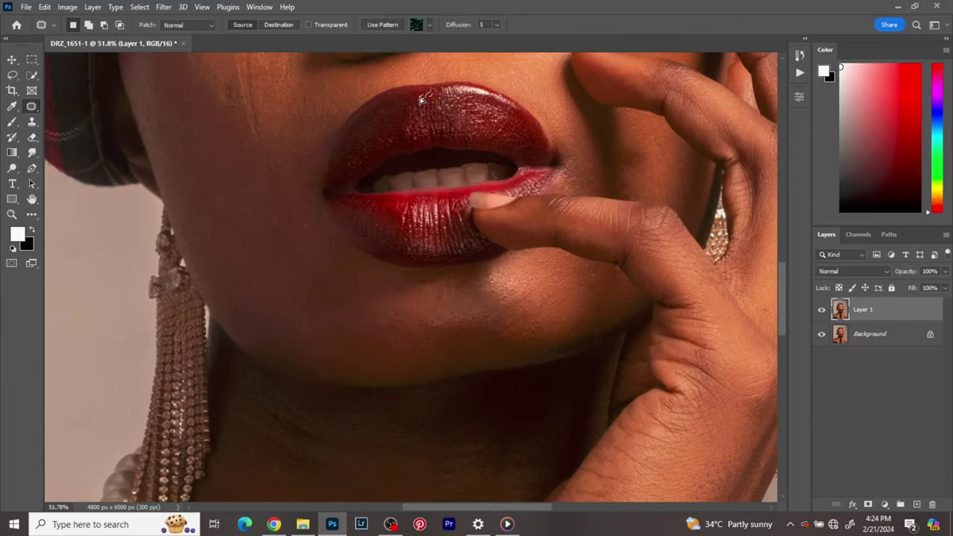
mouse_move(447, 117)
mouse_down()
mouse_move(418, 142)
mouse_move(425, 110)
mouse_up()
scroll(327, 320, up, 3)
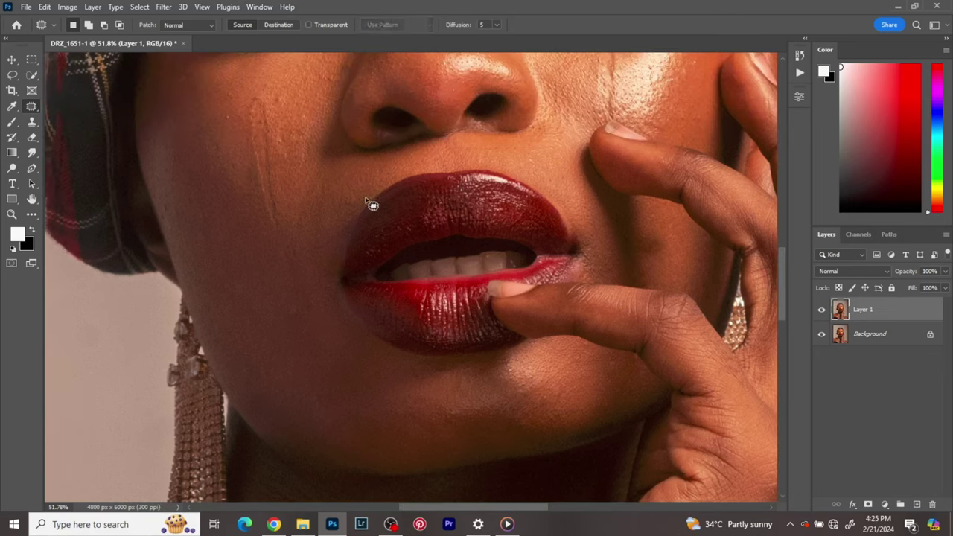
scroll(326, 203, up, 3)
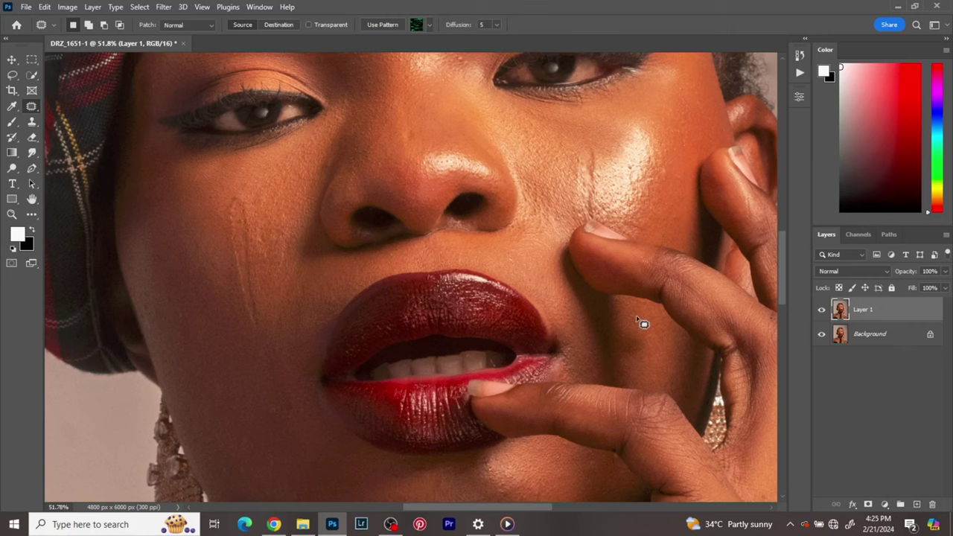
scroll(529, 241, up, 3)
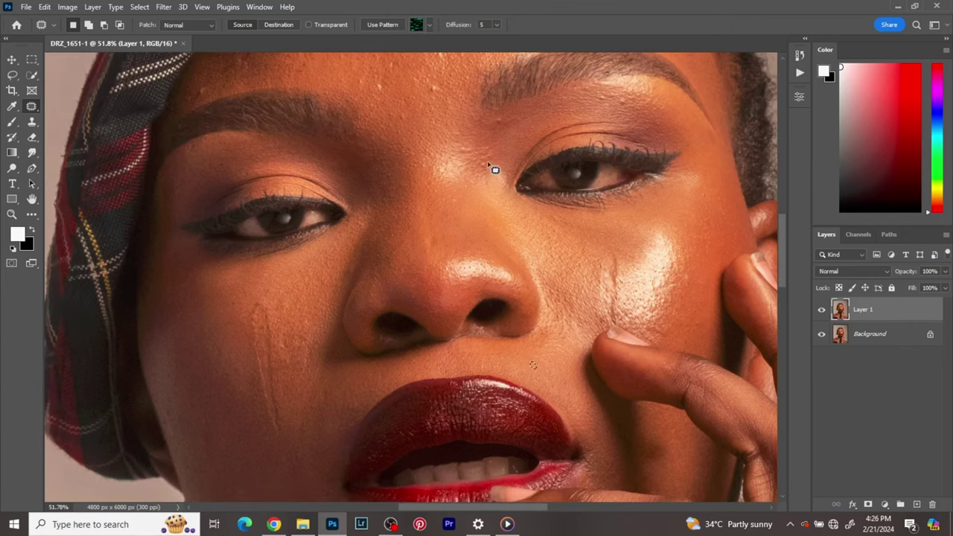
- Patch several forehead blemishes with clean skin, then deselect and recentre the portrait
drag(430, 87, 432, 90)
scroll(468, 157, up, 3)
drag(450, 142, 454, 147)
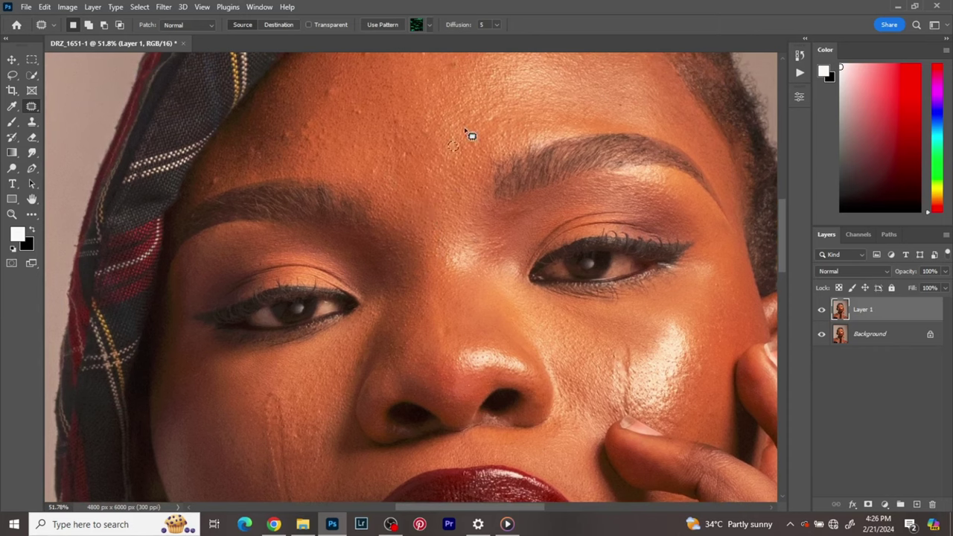
drag(385, 136, 416, 227)
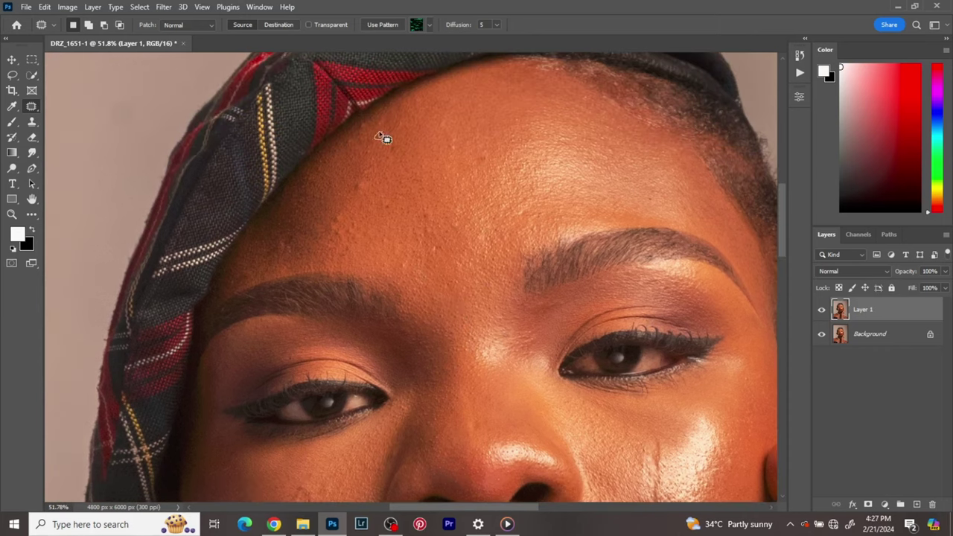
drag(605, 146, 605, 147)
drag(583, 95, 585, 97)
drag(487, 245, 493, 235)
drag(505, 163, 532, 176)
key(ctrl+d)
scroll(620, 289, down, 2)
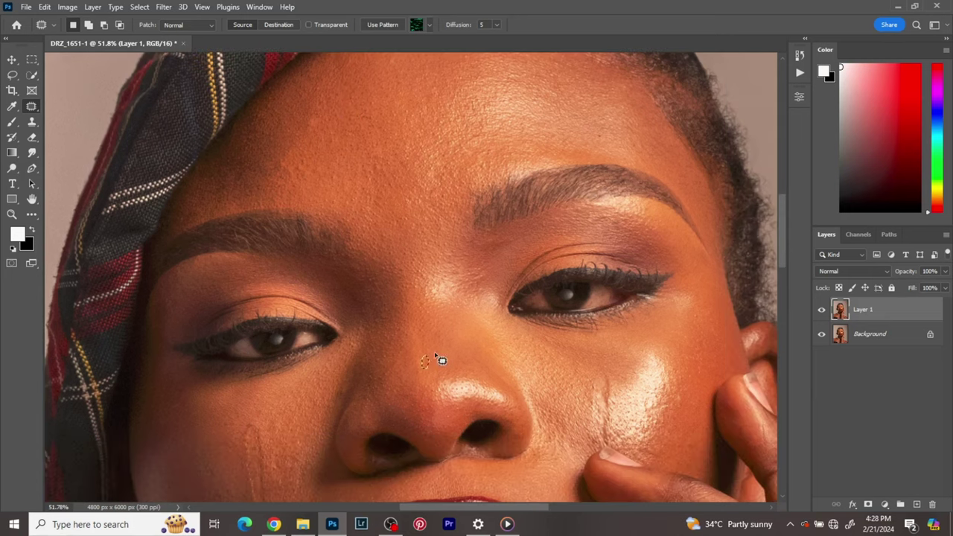
scroll(585, 219, up, 2)
scroll(506, 267, left, 3)
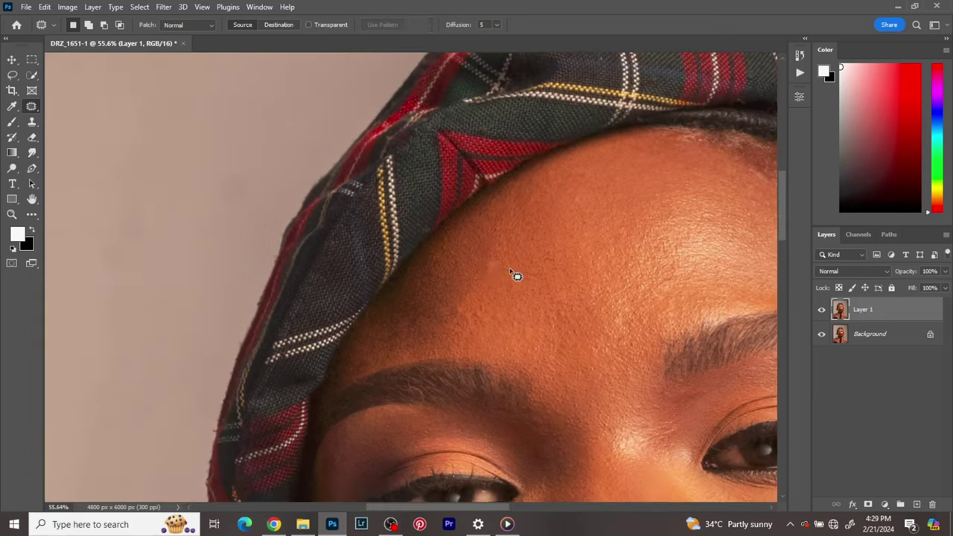
scroll(566, 332, down, 5)
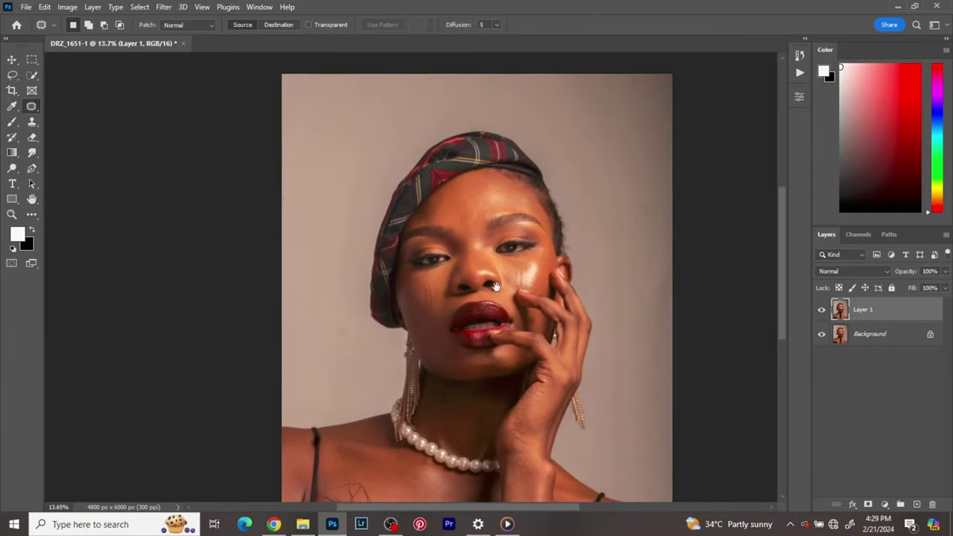
scroll(513, 247, up, 3)
scroll(513, 247, up, 4)
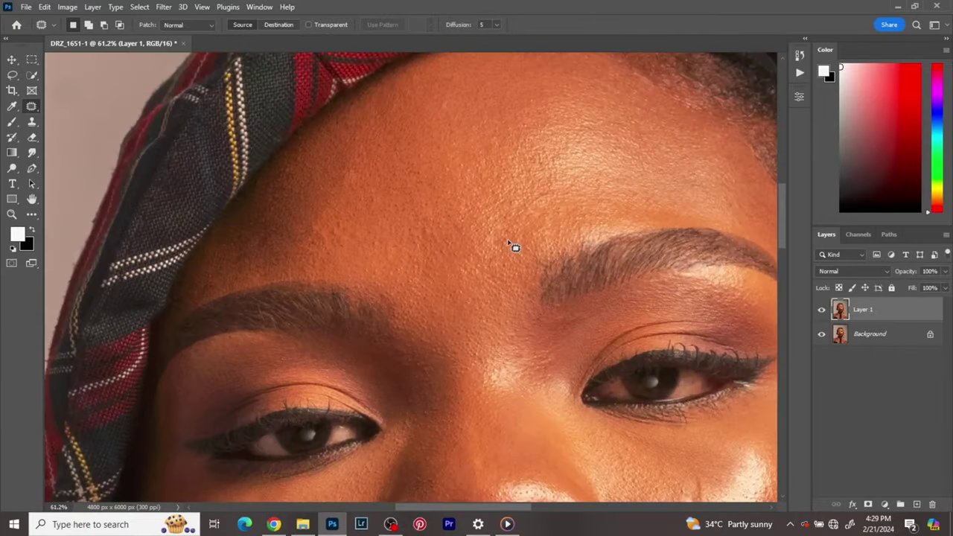
scroll(515, 247, down, 6)
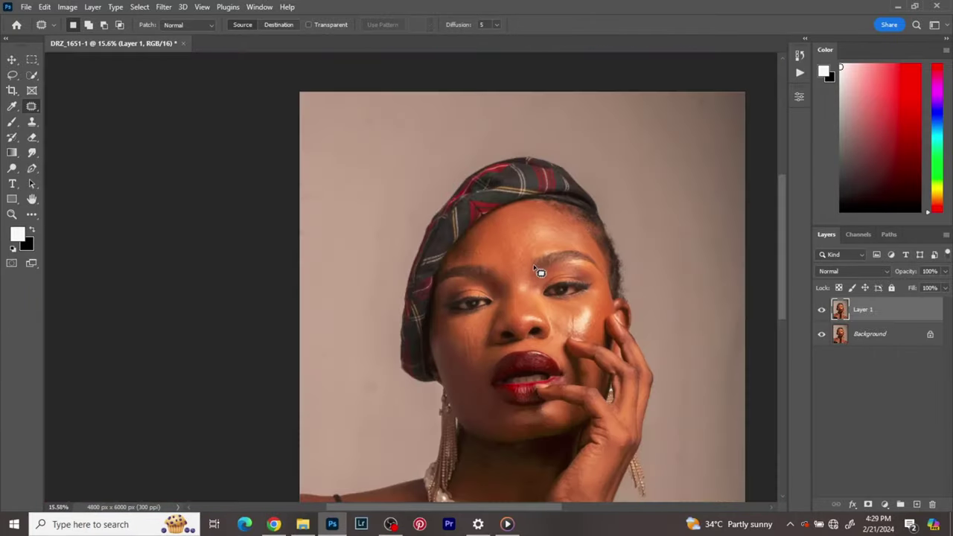
drag(616, 320, 552, 281)
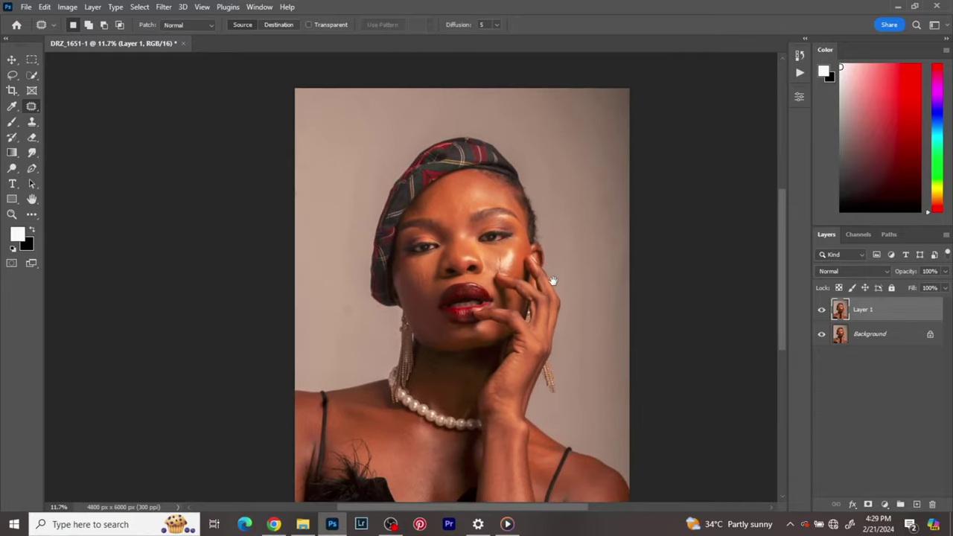
- Toggle Layer 1 on and off repeatedly to compare the retouch against the original
click(823, 312)
click(822, 311)
click(823, 312)
click(822, 312)
scroll(536, 242, up, 5)
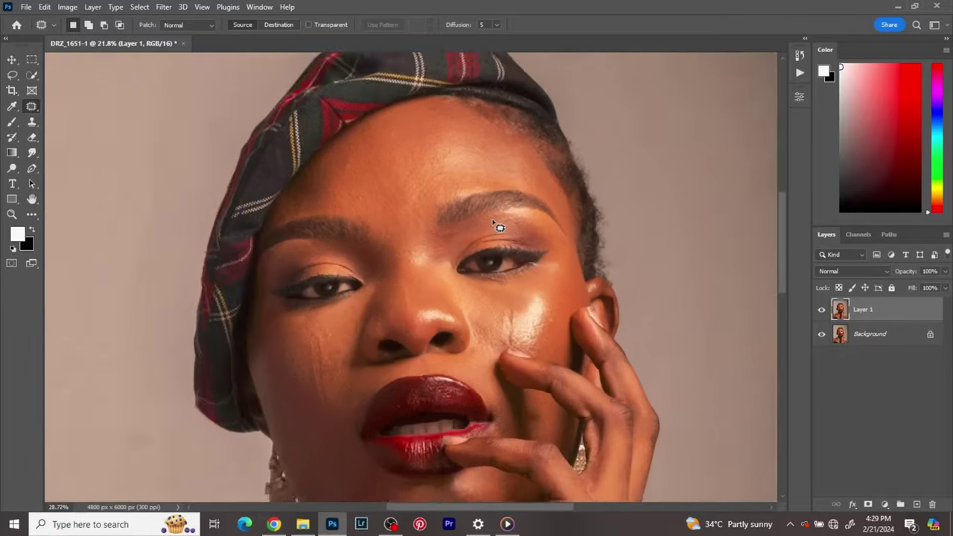
click(822, 311)
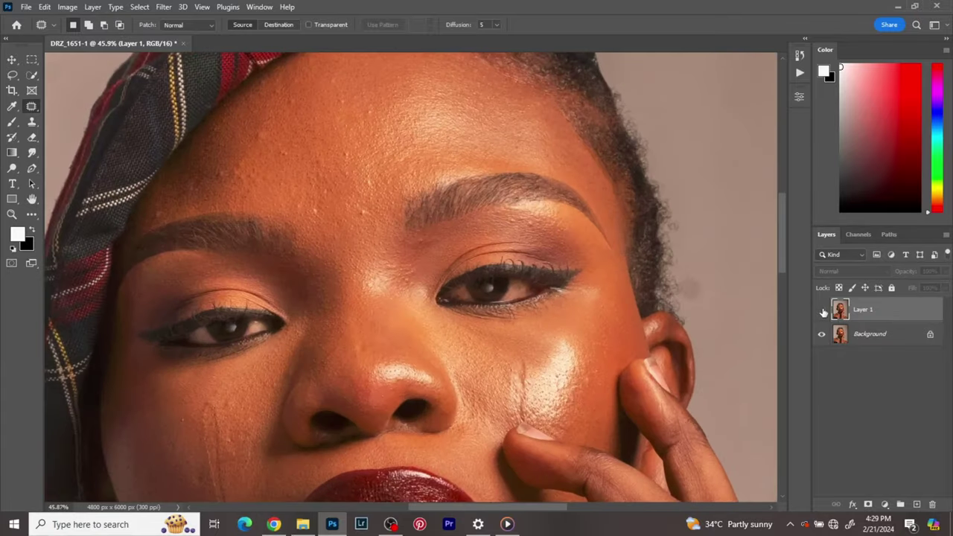
click(823, 312)
scroll(532, 325, down, 3)
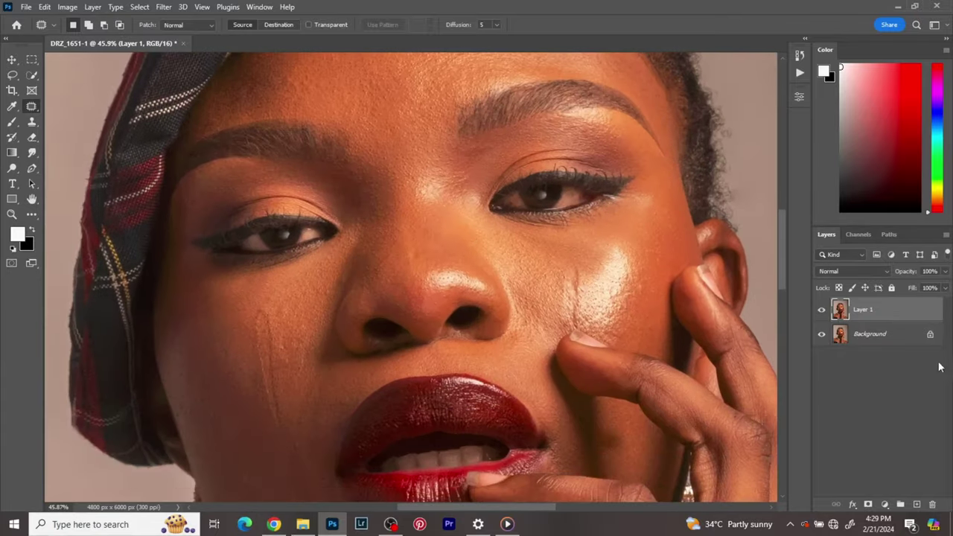
click(821, 310)
click(822, 311)
click(822, 312)
click(822, 311)
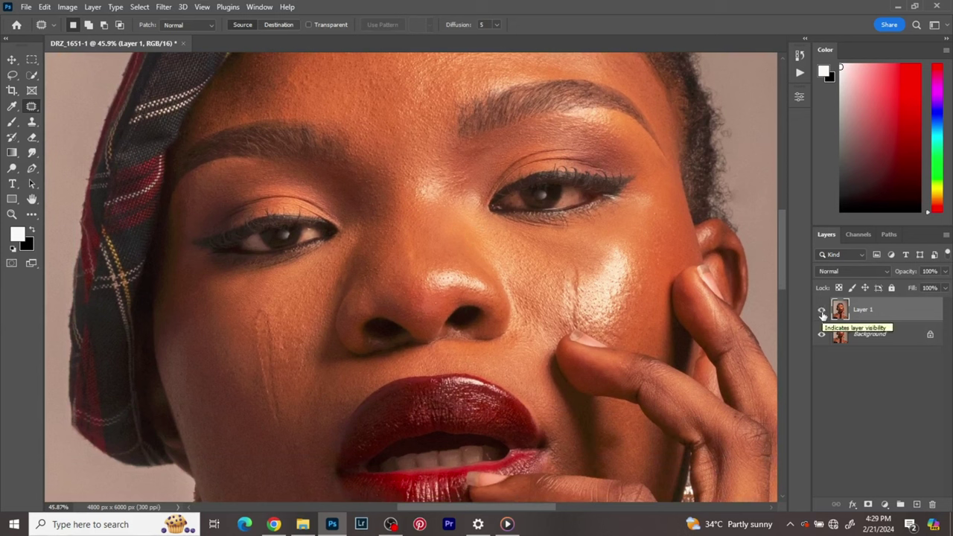
click(822, 311)
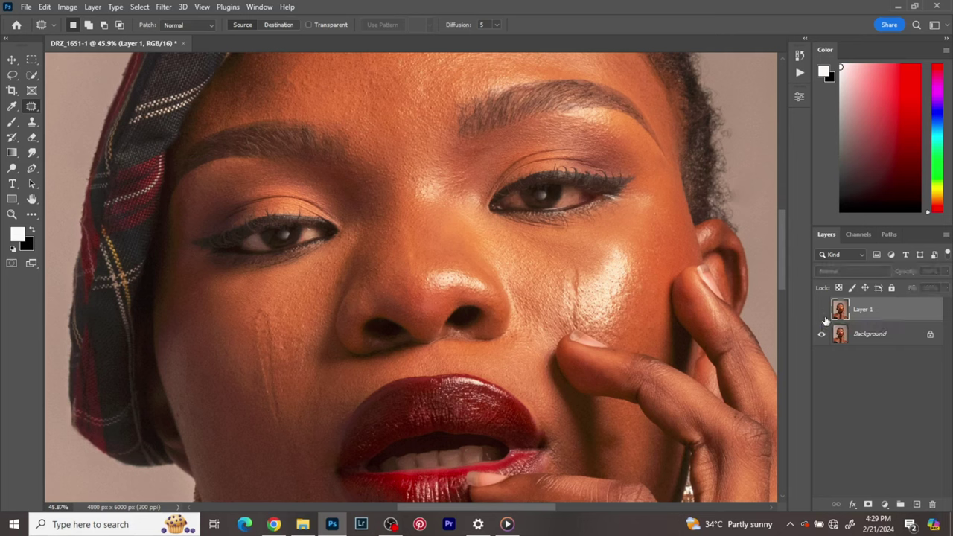
click(822, 311)
- Leave Layer 1 visible and dismiss the Windows Start menu to return to the portrait
scroll(411, 332, down, 3)
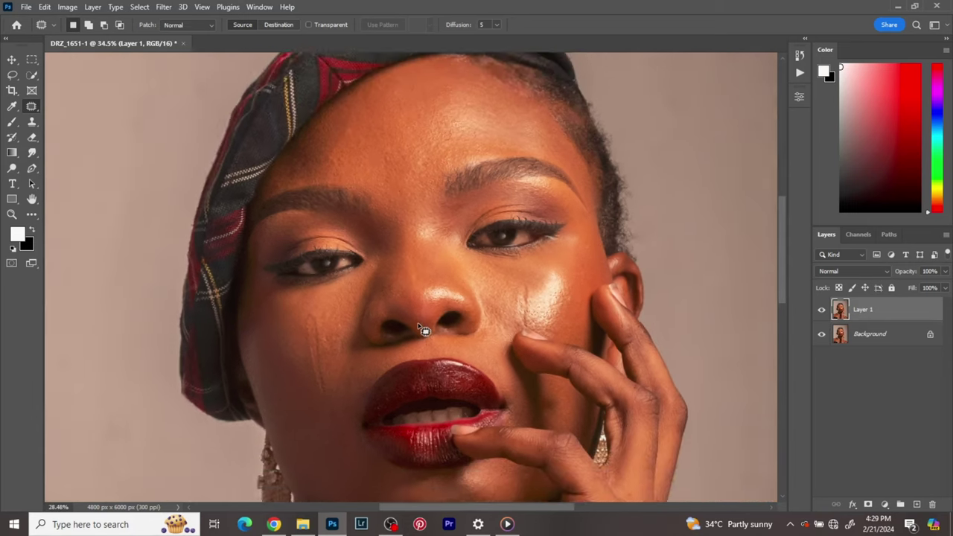
scroll(423, 330, down, 1)
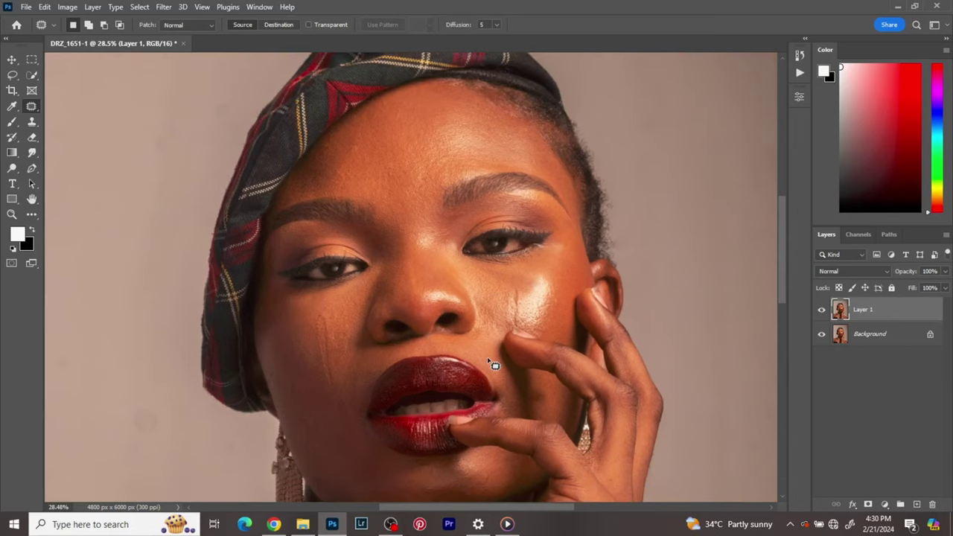
scroll(477, 255, down, 5)
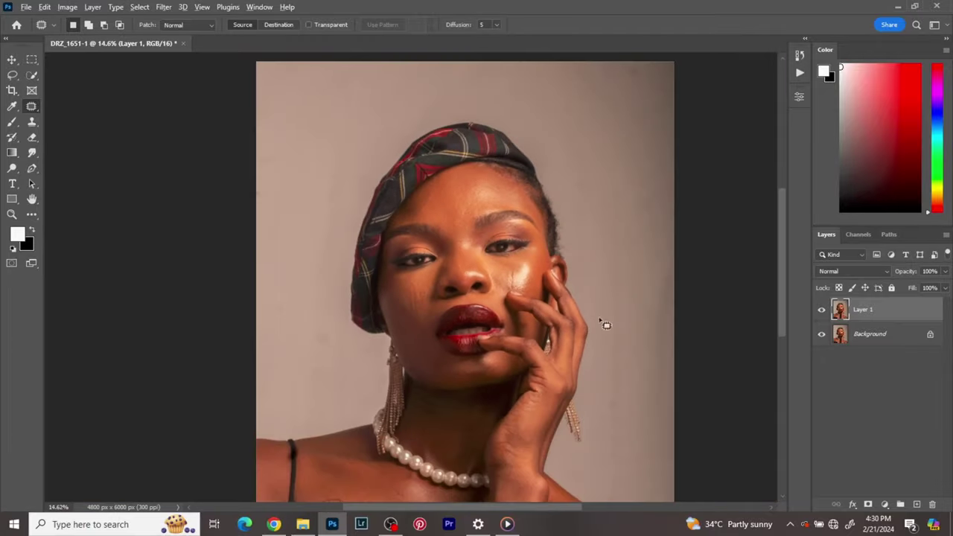
scroll(523, 321, down, 1)
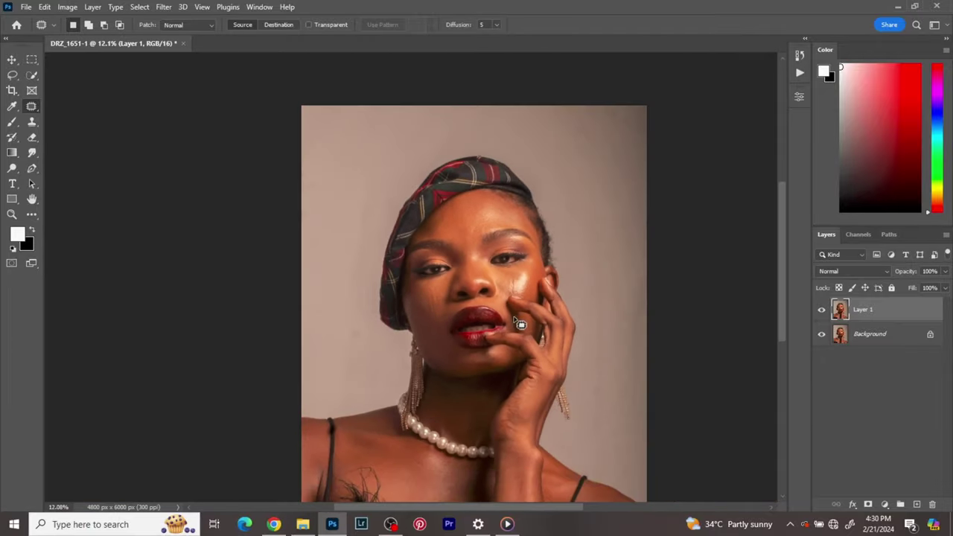
scroll(520, 319, down, 3)
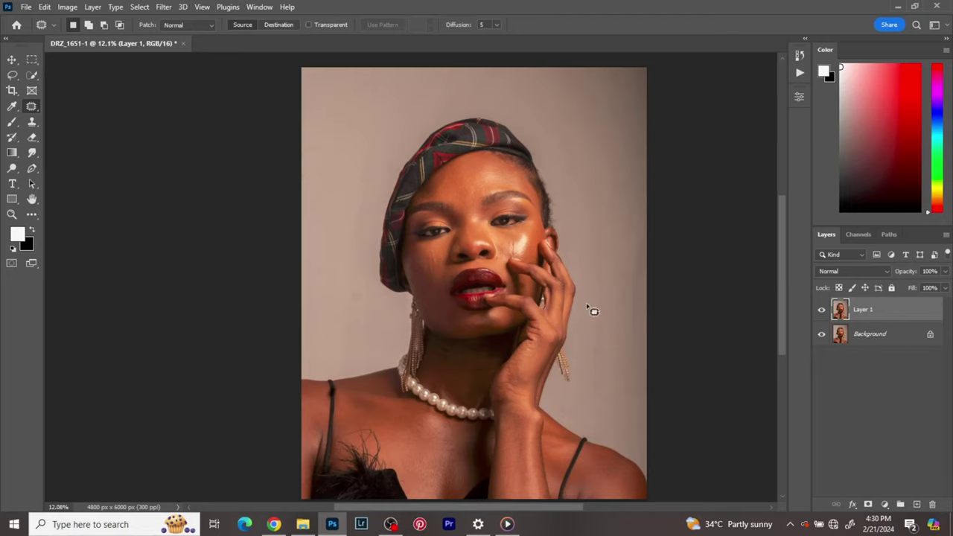
click(822, 310)
scroll(487, 315, down, 1)
key(super)
key(Escape)
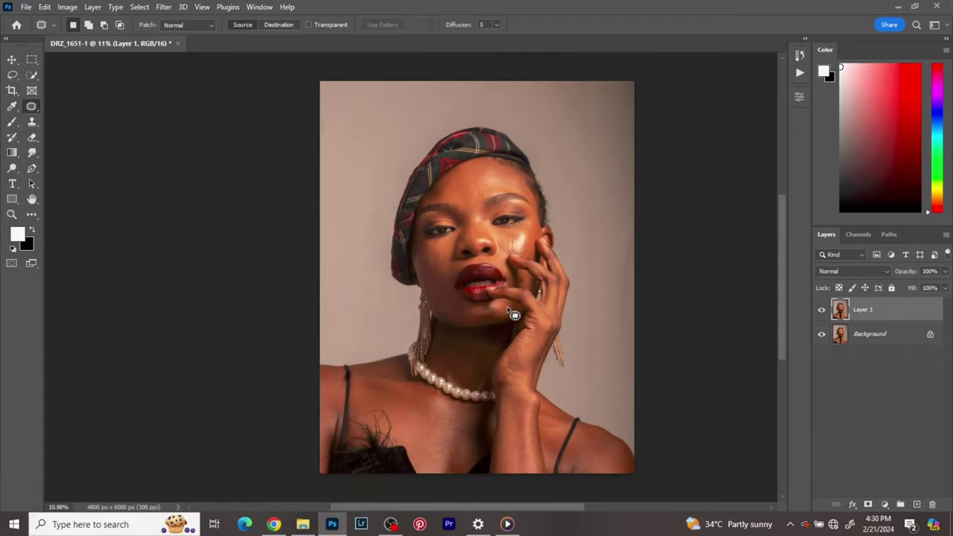
scroll(538, 310, down, 3)
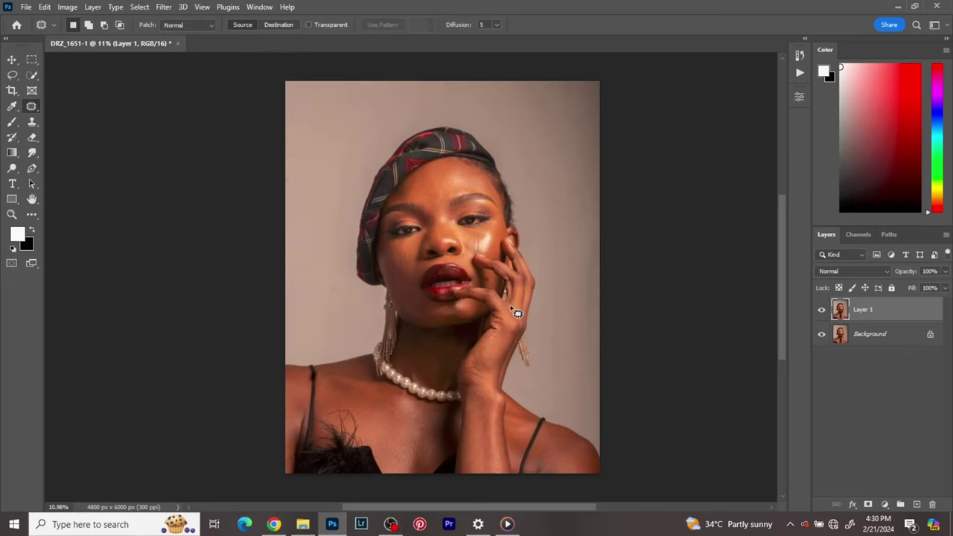
- Run Select Subject from the Properties panel's Quick Actions to isolate the woman
click(799, 97)
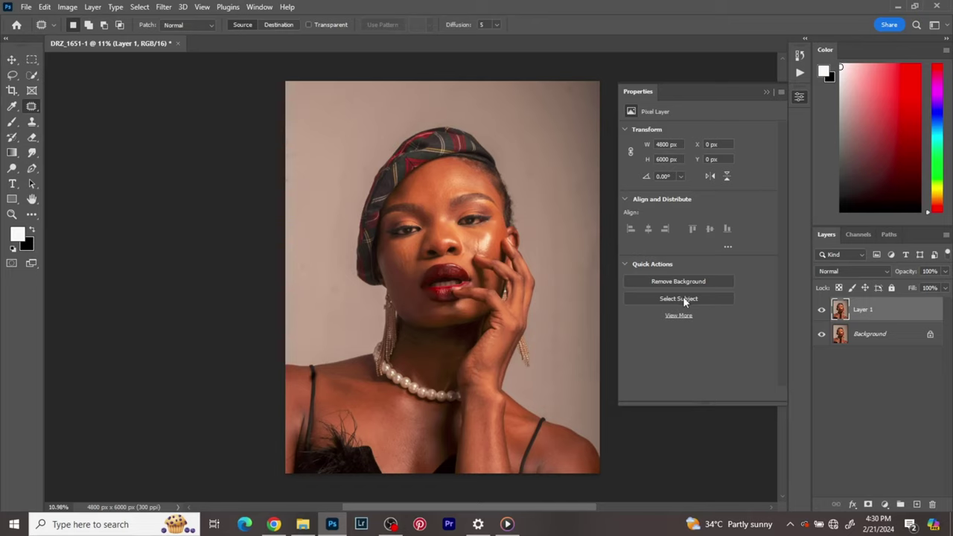
click(683, 298)
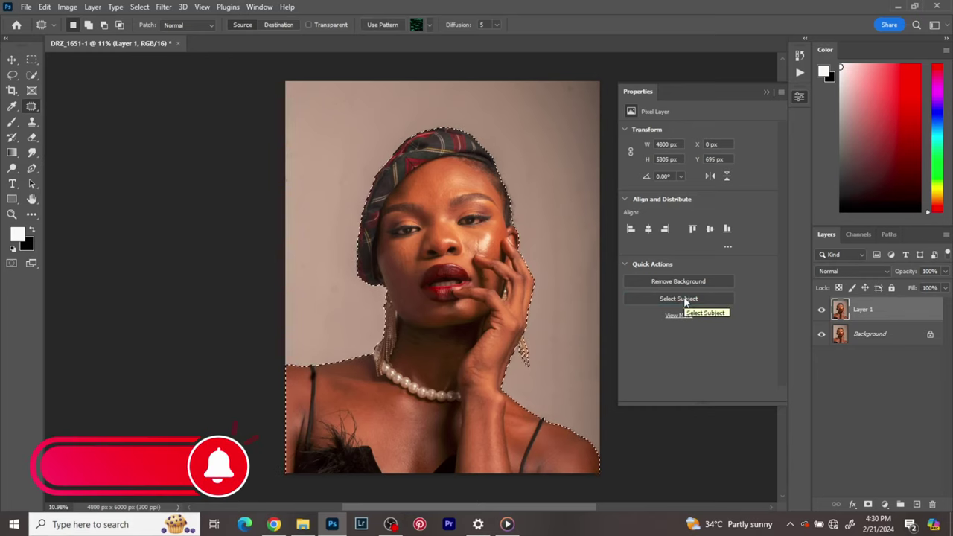
click(798, 96)
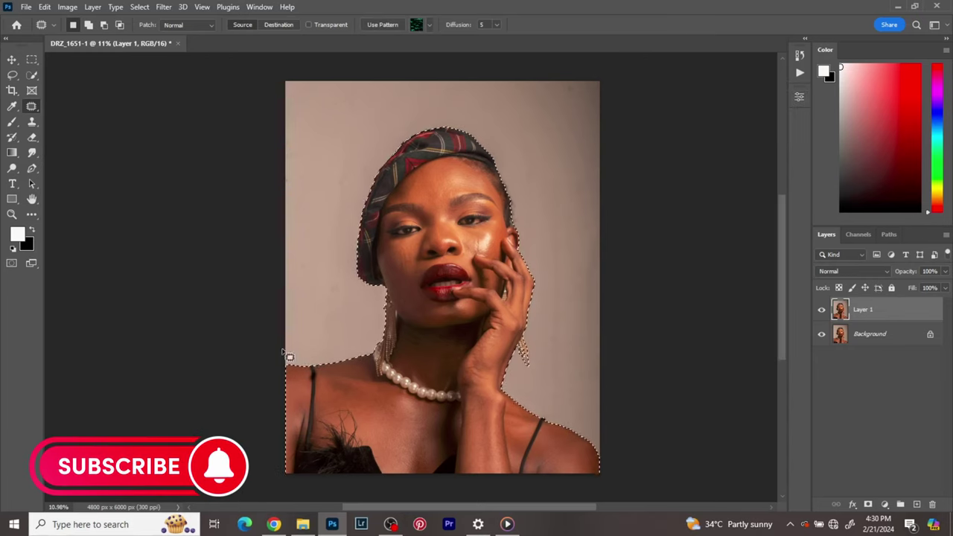
scroll(535, 374, up, 10)
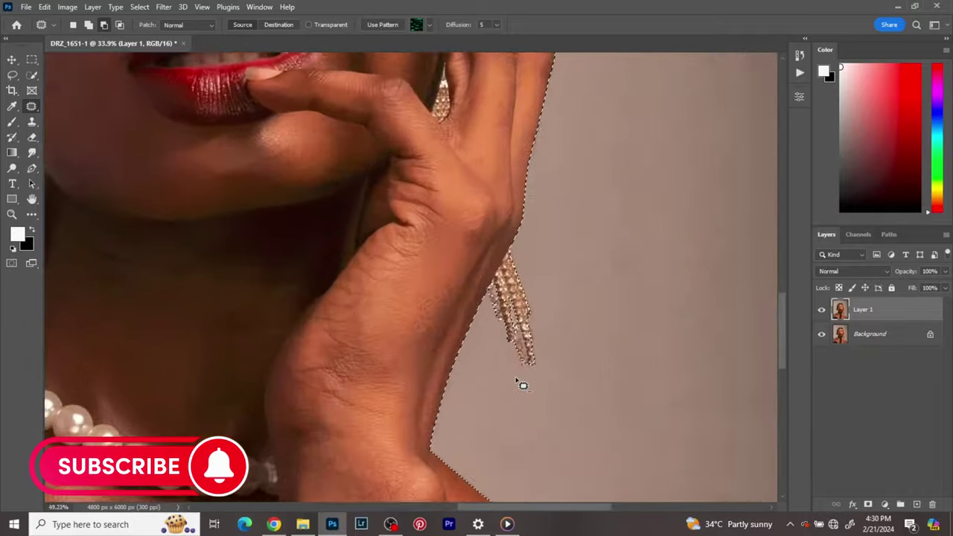
scroll(522, 387, down, 5)
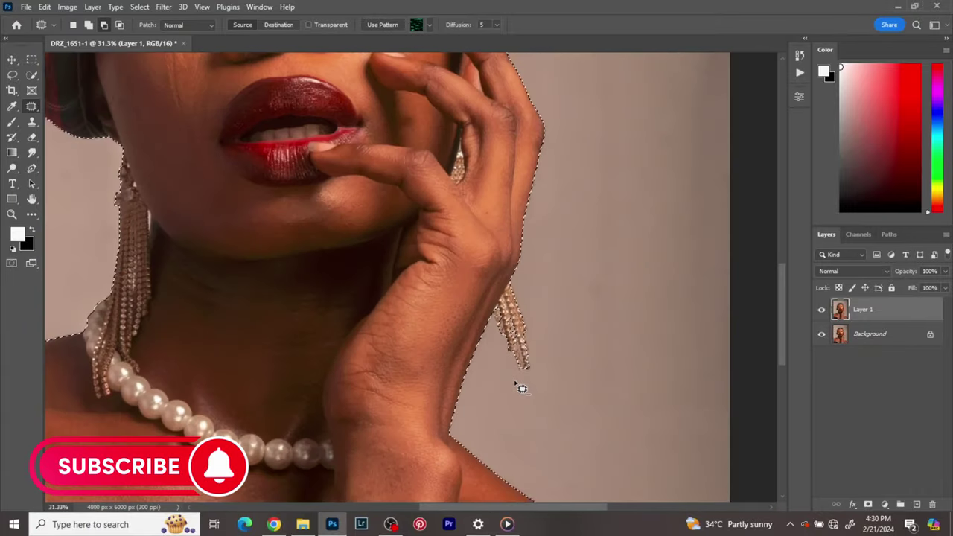
scroll(470, 326, up, 6)
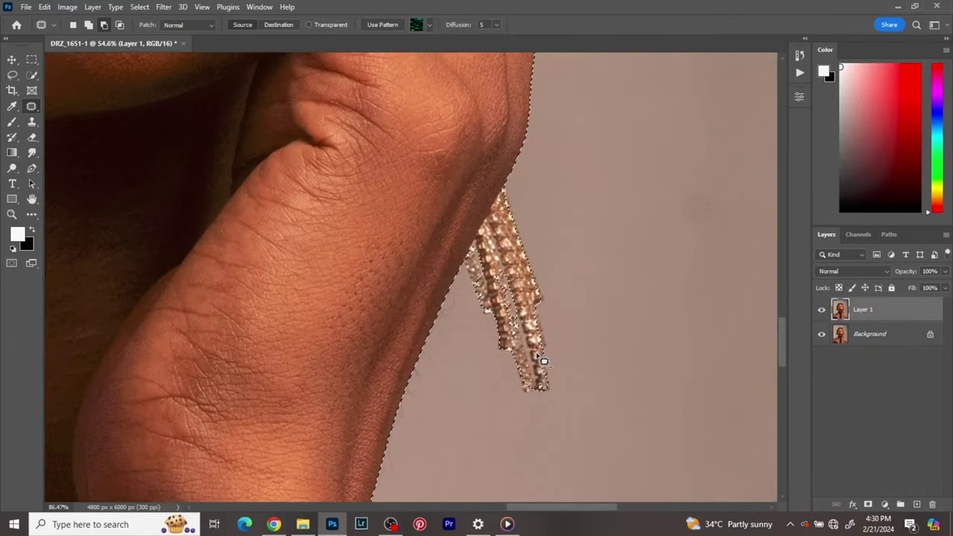
scroll(447, 334, down, 8)
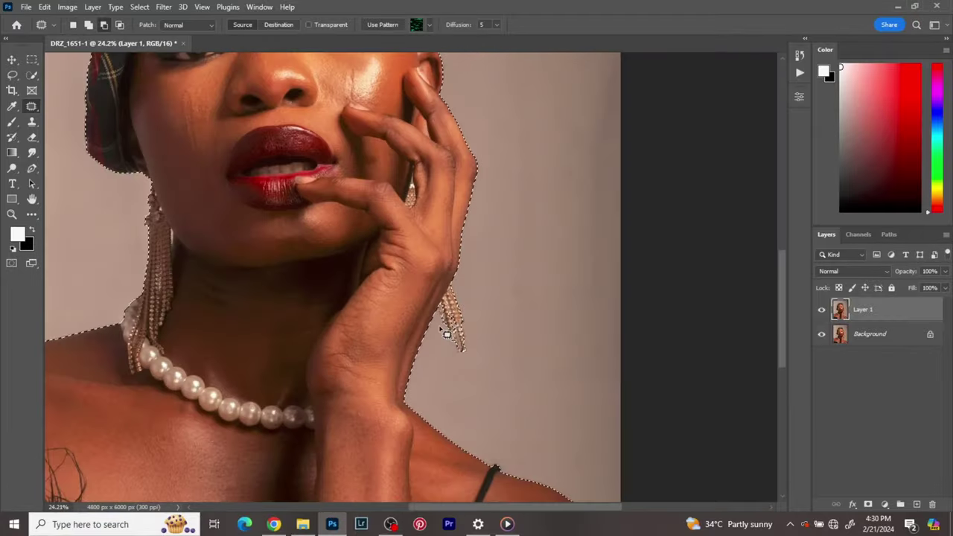
drag(538, 448, 453, 277)
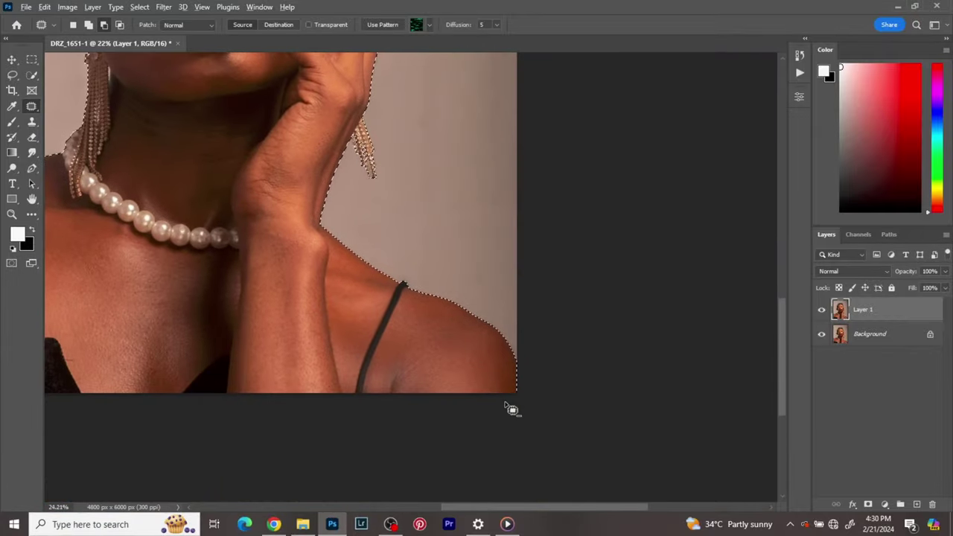
scroll(511, 404, up, 6)
scroll(512, 406, down, 5)
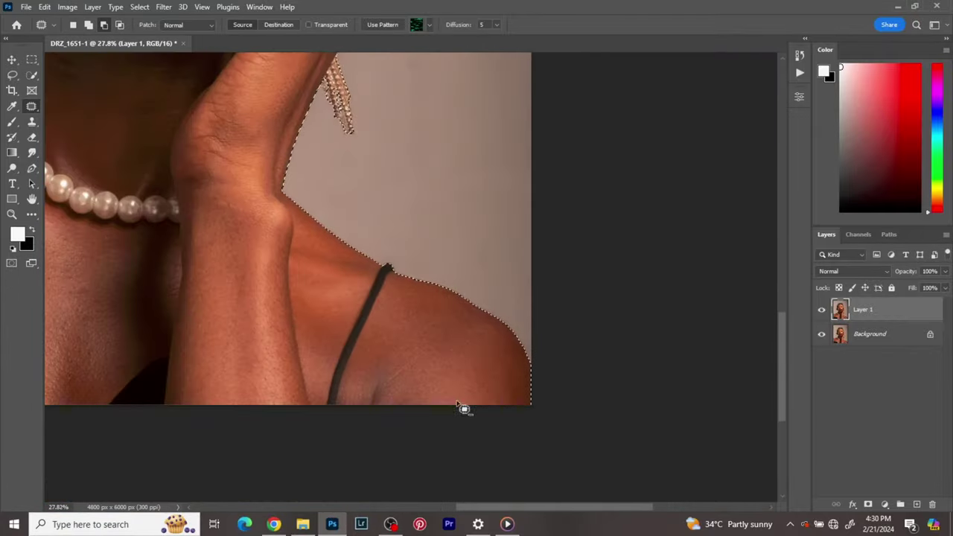
drag(143, 270, 696, 444)
scroll(523, 414, up, 3)
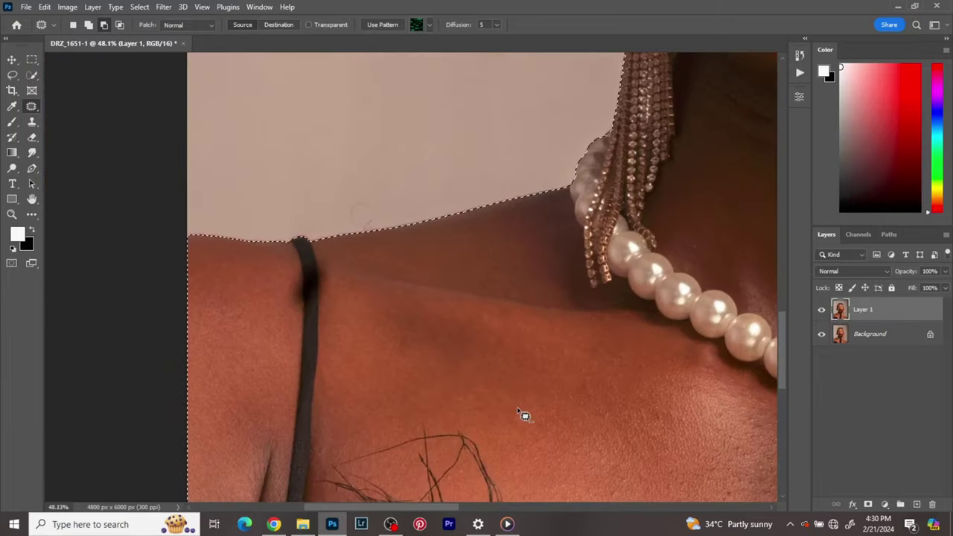
drag(693, 121, 505, 259)
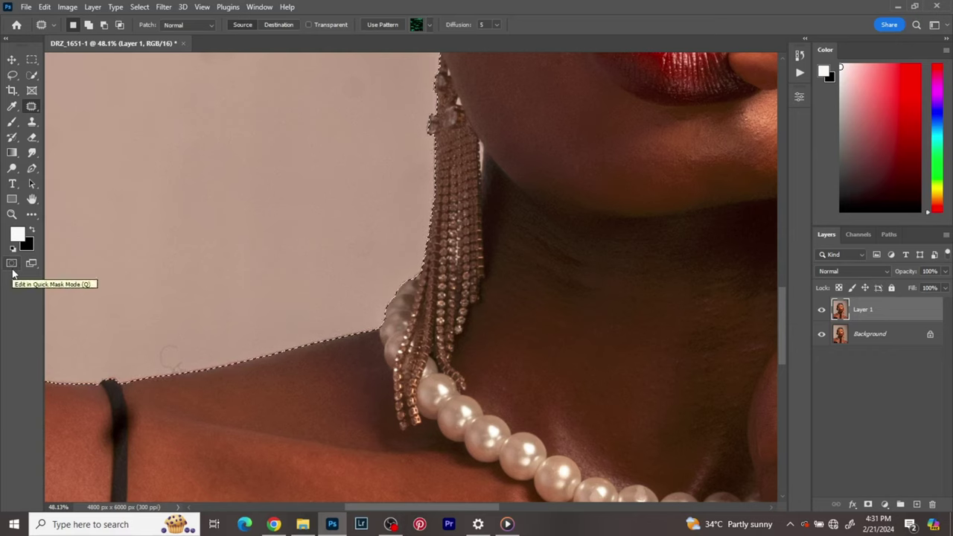
- Choose the plain Lasso tool and toggle Quick Mask off and on to check the selection
click(7, 80)
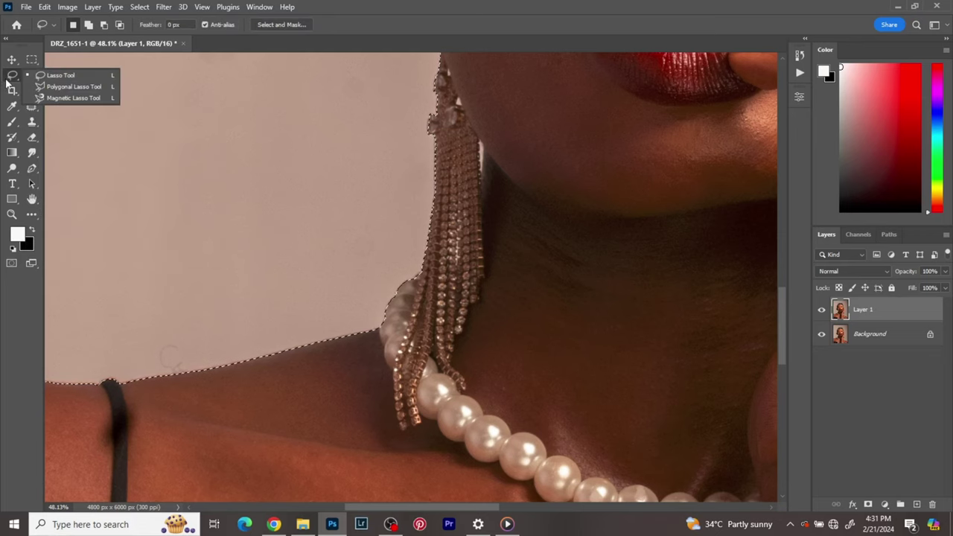
click(8, 83)
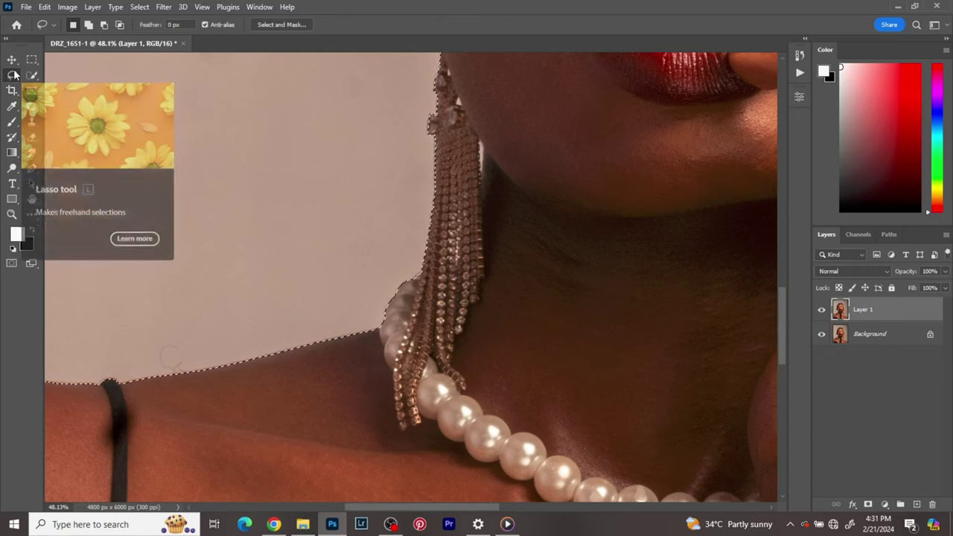
click(10, 265)
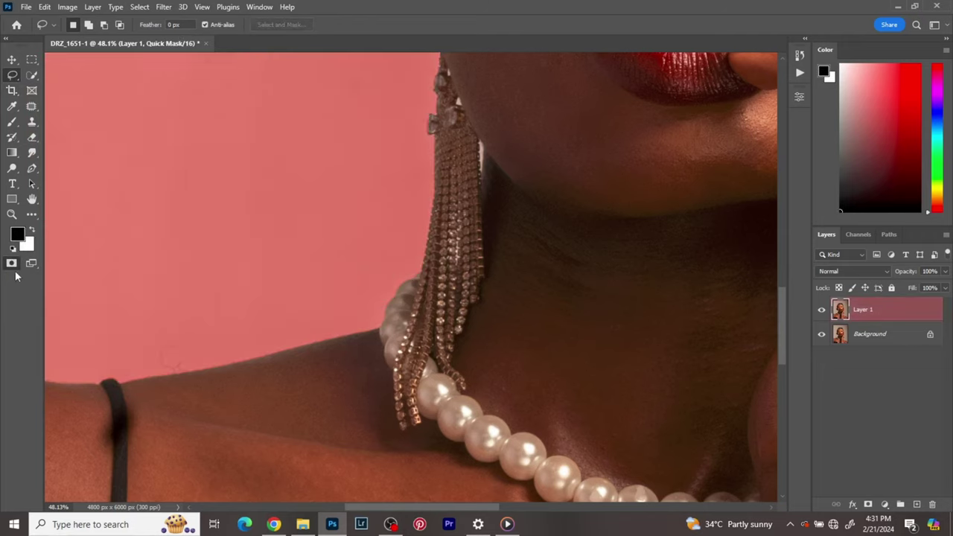
click(11, 265)
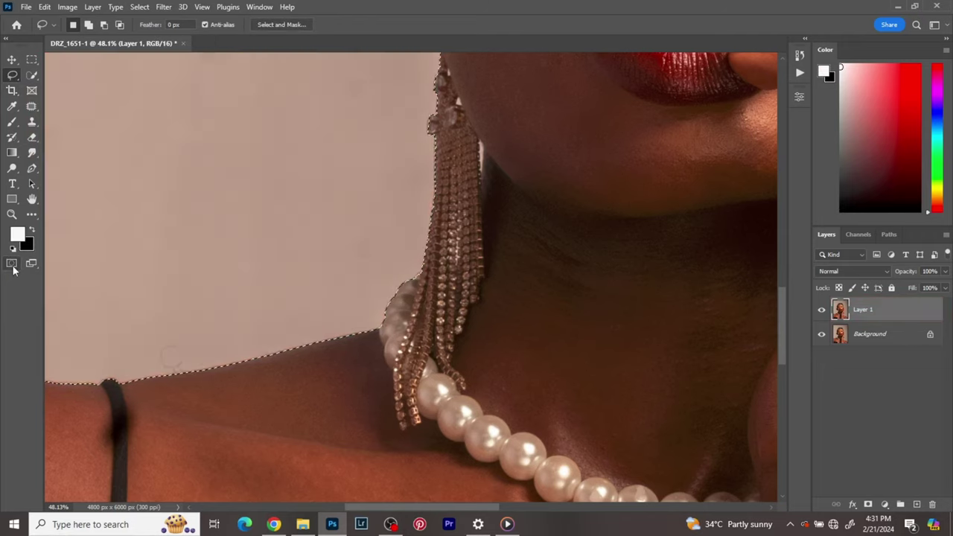
click(11, 265)
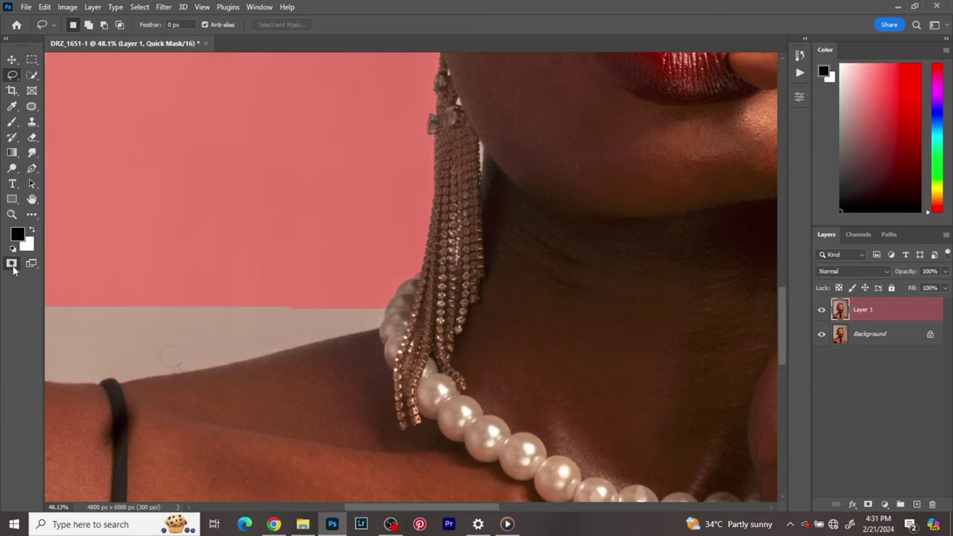
- Switch to the Brush with black as the painting colour and shrink it to size 20
click(12, 122)
scroll(485, 161, up, 5)
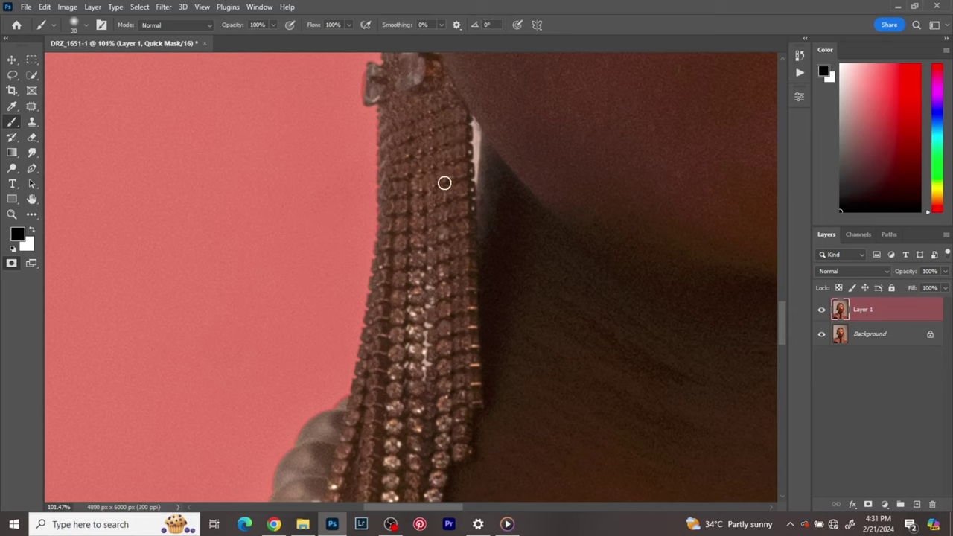
key(x)
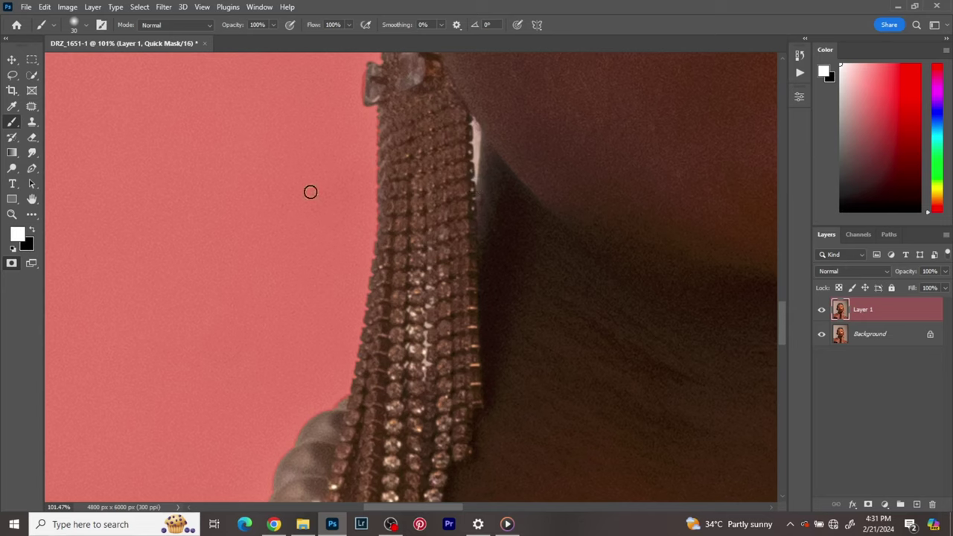
click(32, 230)
key(bracketleft)
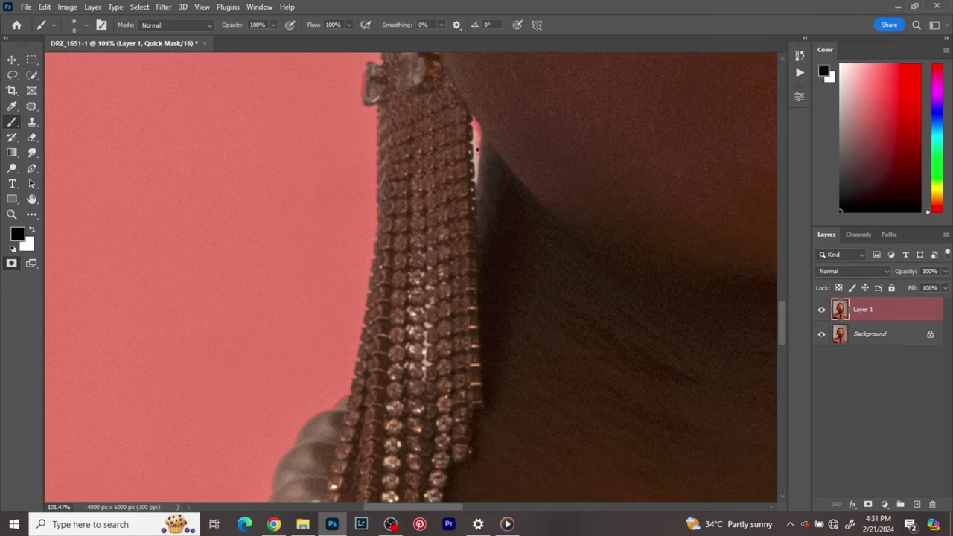
scroll(368, 95, up, 3)
scroll(369, 95, right, 1)
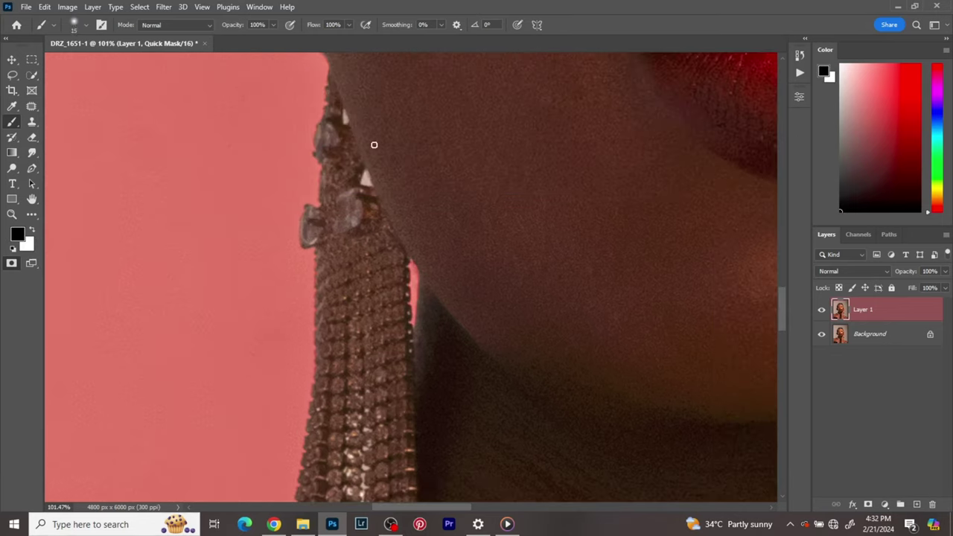
scroll(372, 199, down, 5)
scroll(220, 218, up, 6)
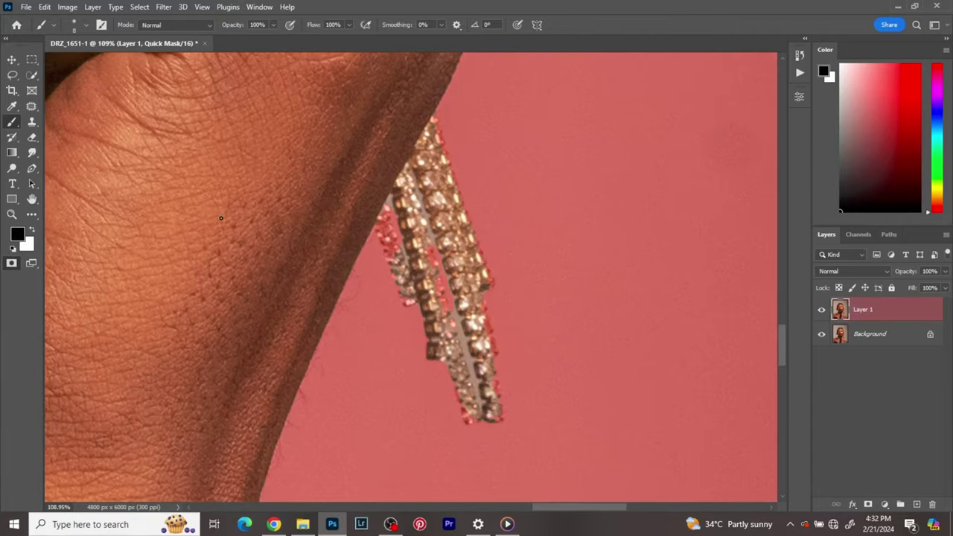
- Paint white over the earring mask spots, then black at size 9 between the strands
key(x)
mouse_move(431, 119)
mouse_down()
mouse_move(487, 285)
mouse_move(443, 295)
mouse_move(488, 332)
mouse_move(496, 415)
mouse_move(468, 420)
mouse_up()
mouse_move(380, 214)
mouse_down()
mouse_move(424, 316)
mouse_move(451, 327)
mouse_up()
key(x)
key(bracketleft)
key(bracketleft)
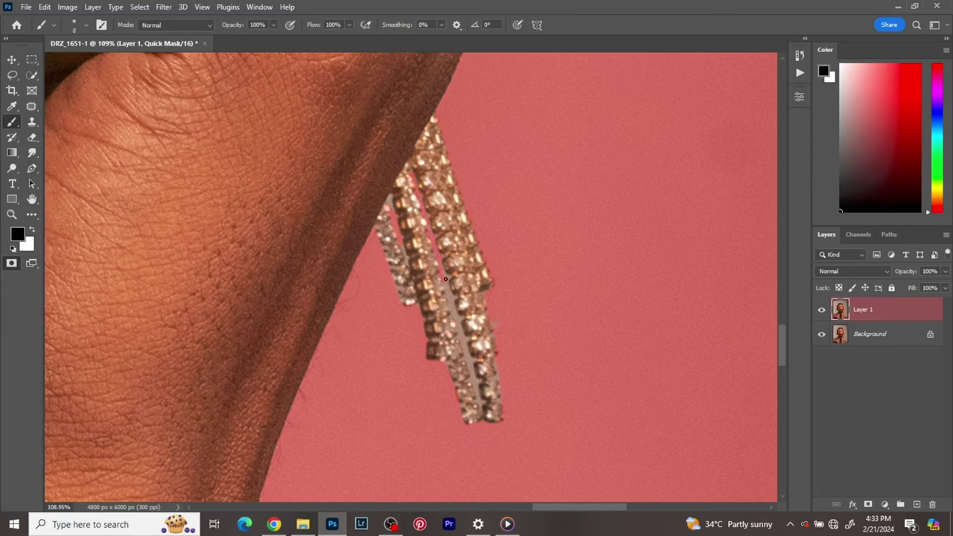
drag(445, 280, 452, 316)
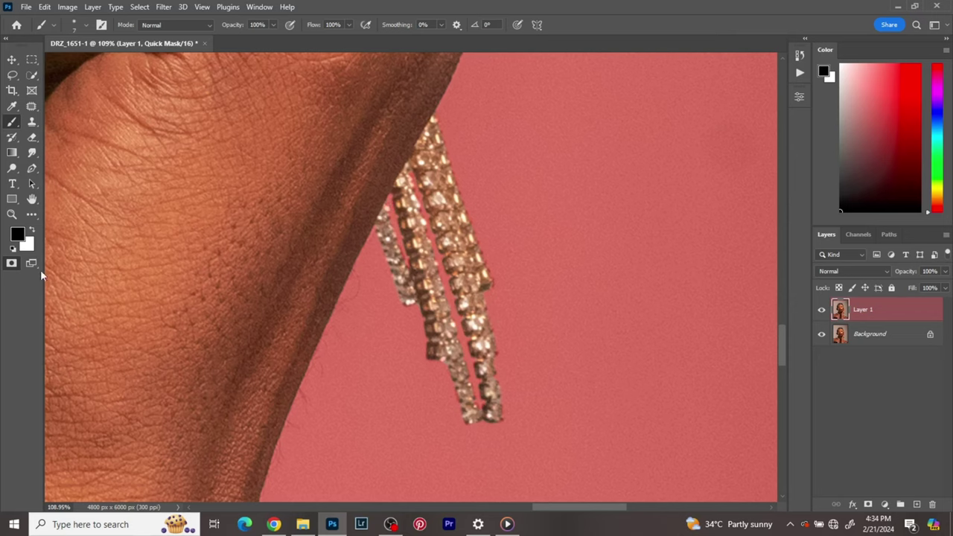
key(x)
- Exit Quick Mask and compare it with the selection around the headwrap and forehead
key(q)
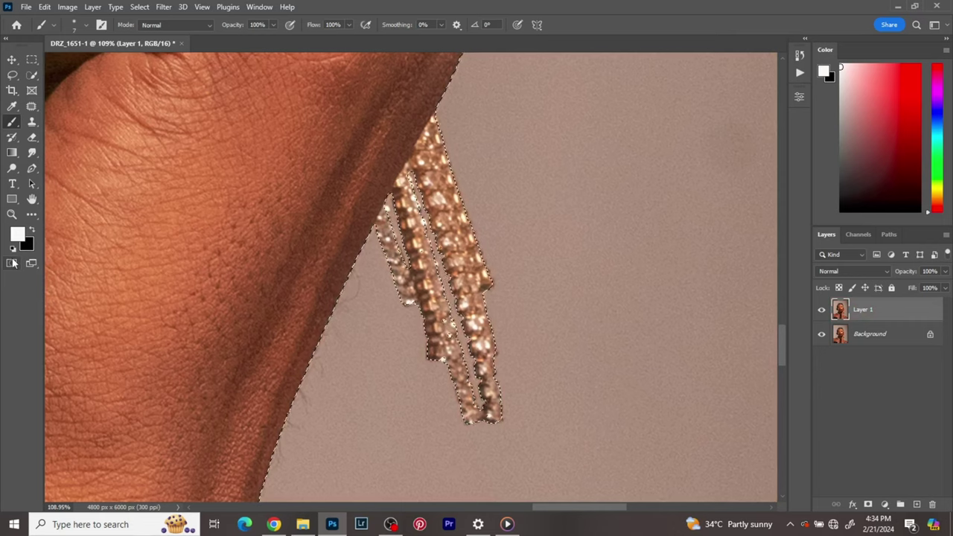
click(12, 263)
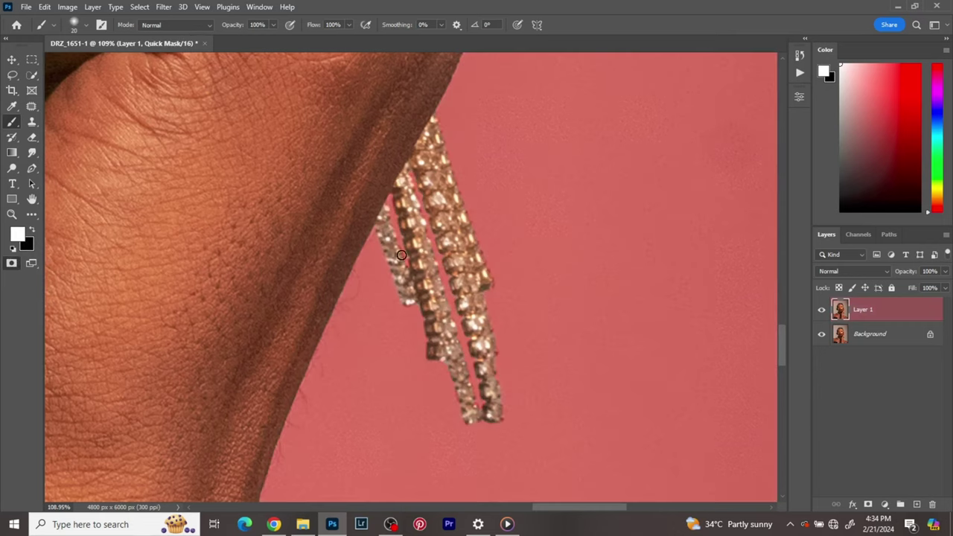
click(11, 263)
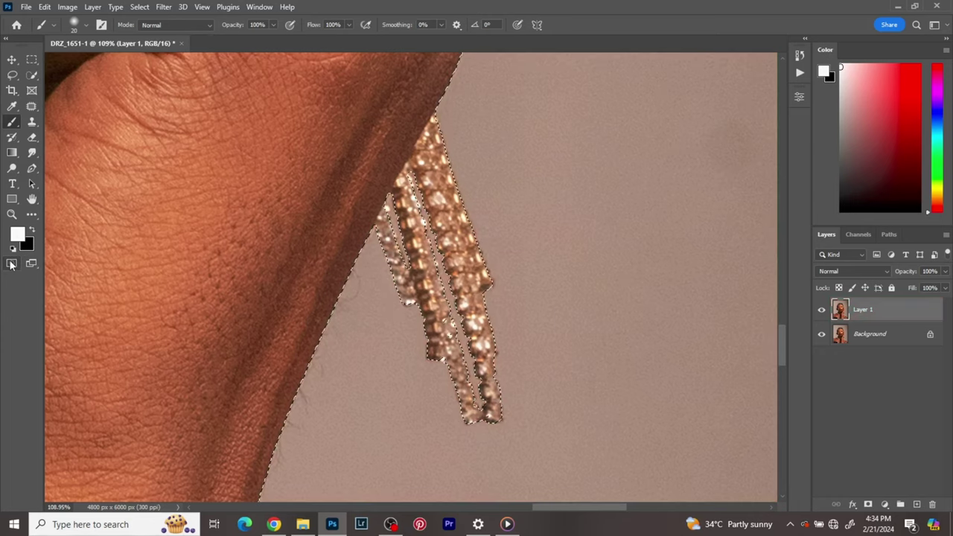
scroll(9, 258, up, 1)
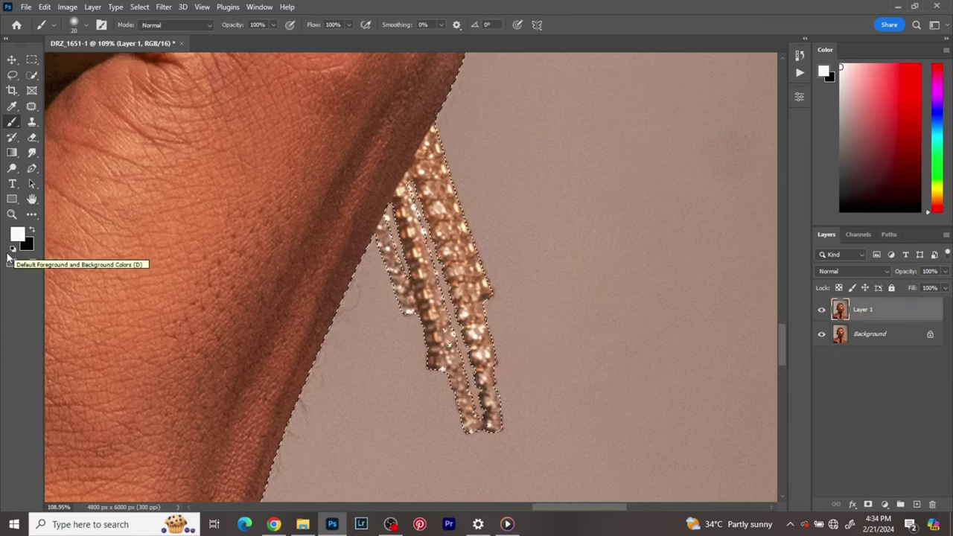
scroll(253, 194, down, 6)
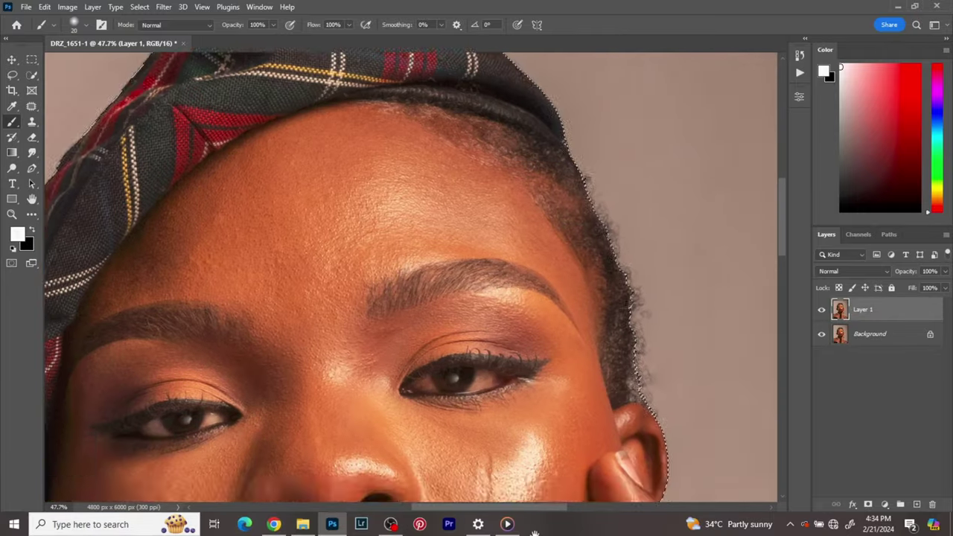
drag(354, 101, 517, 424)
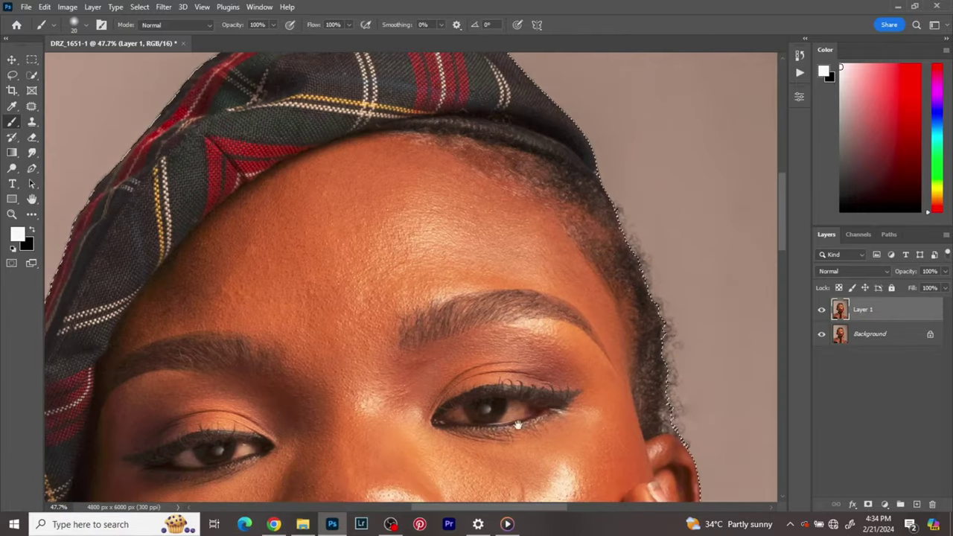
drag(355, 206, 364, 329)
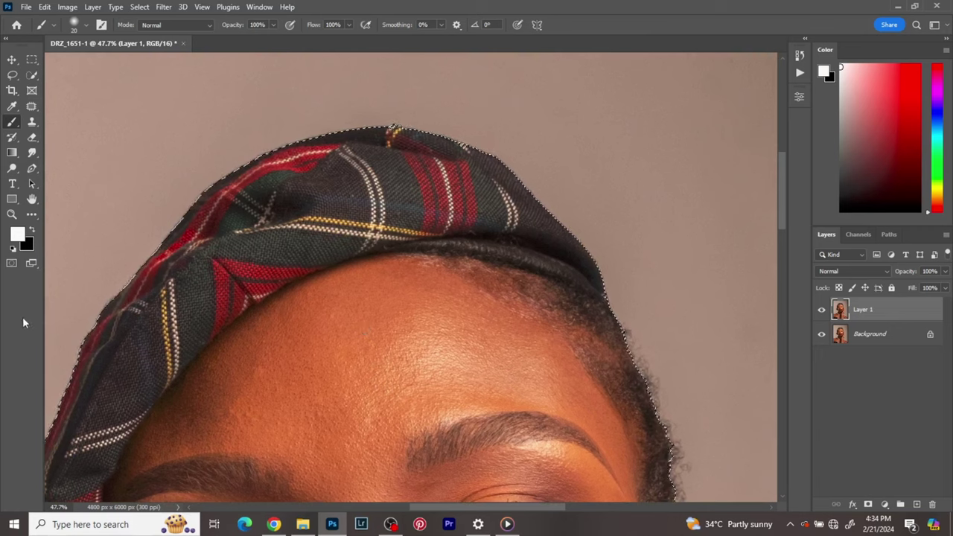
click(11, 263)
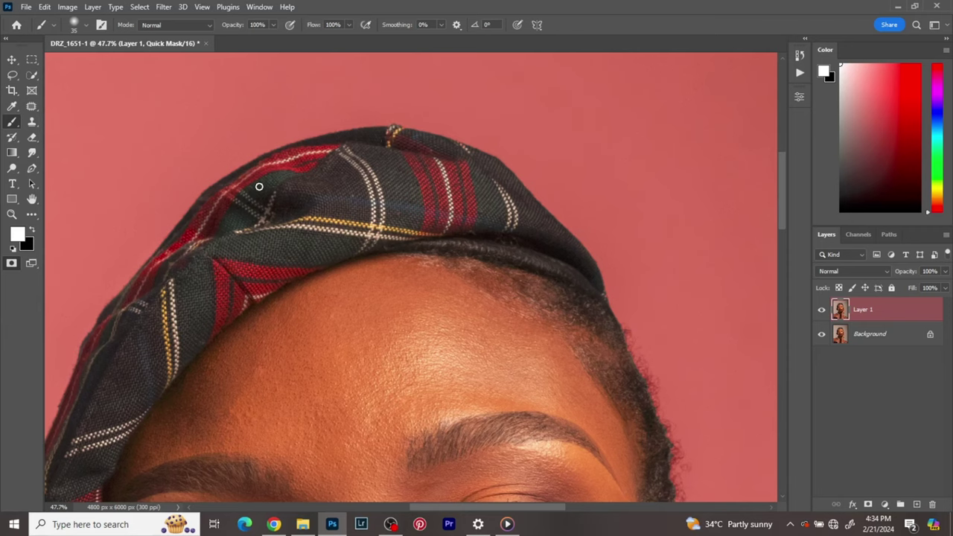
click(11, 264)
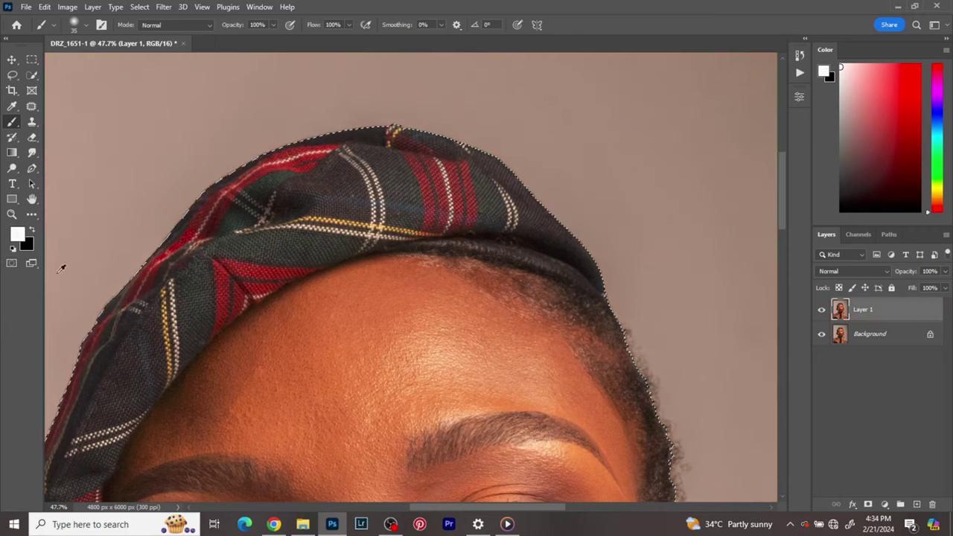
- Pan and zoom across the photo to inspect the selection edges, ending with it centered
scroll(293, 319, down, 3)
drag(294, 319, 401, 276)
scroll(340, 367, up, 2)
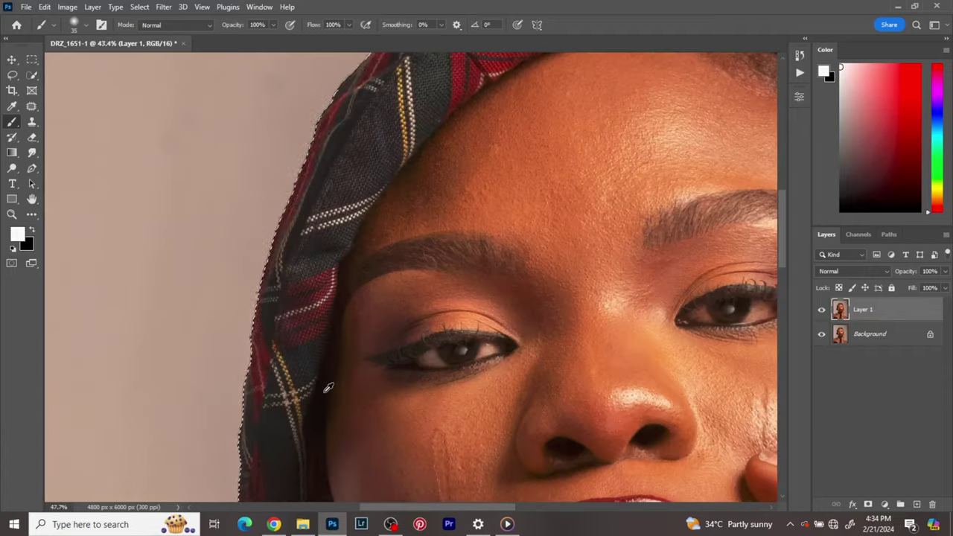
scroll(325, 387, down, 2)
scroll(326, 387, down, 5)
scroll(404, 366, up, 4)
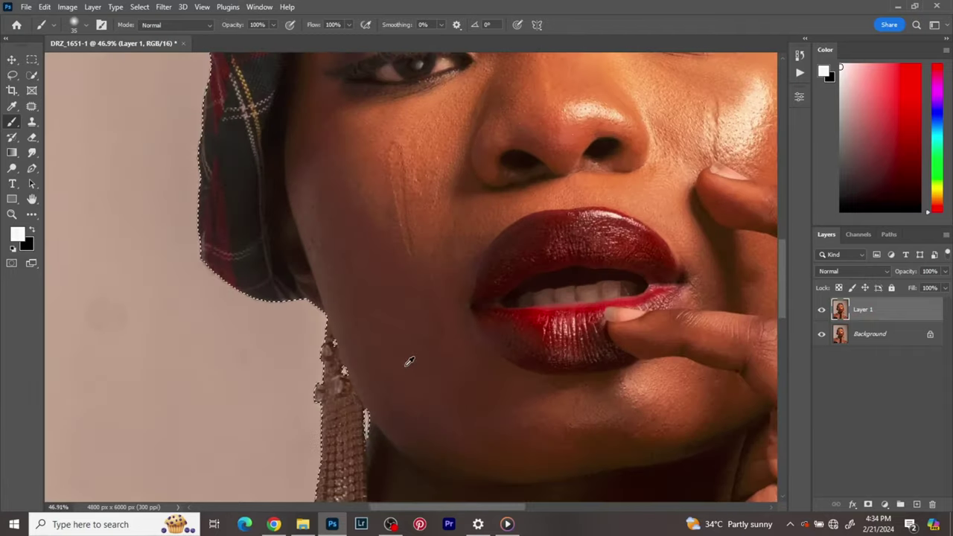
scroll(404, 365, down, 4)
scroll(412, 361, down, 6)
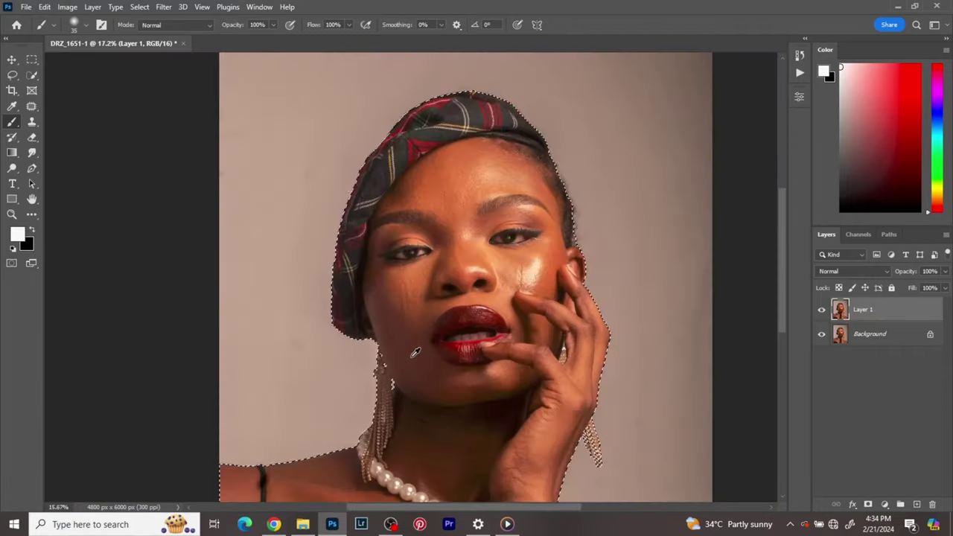
drag(412, 360, 477, 307)
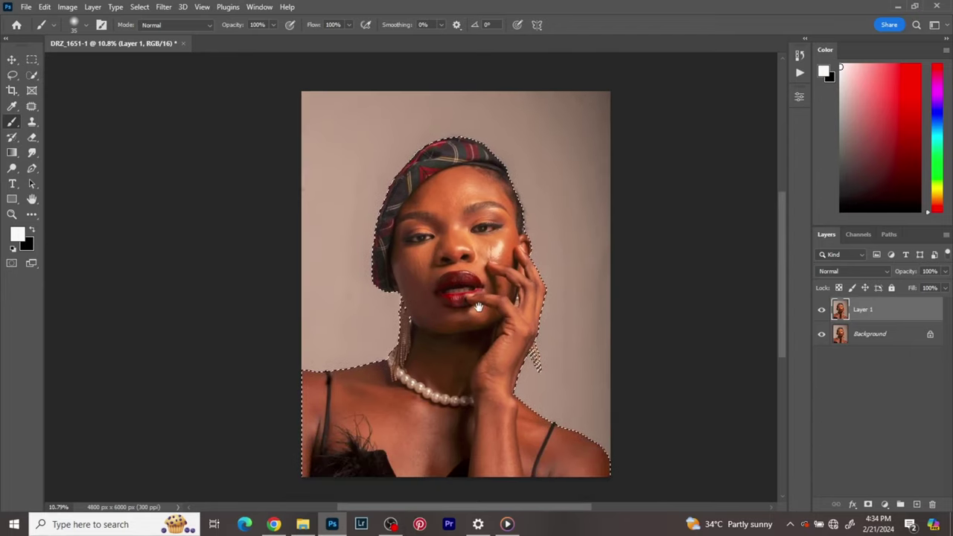
scroll(478, 308, up, 1)
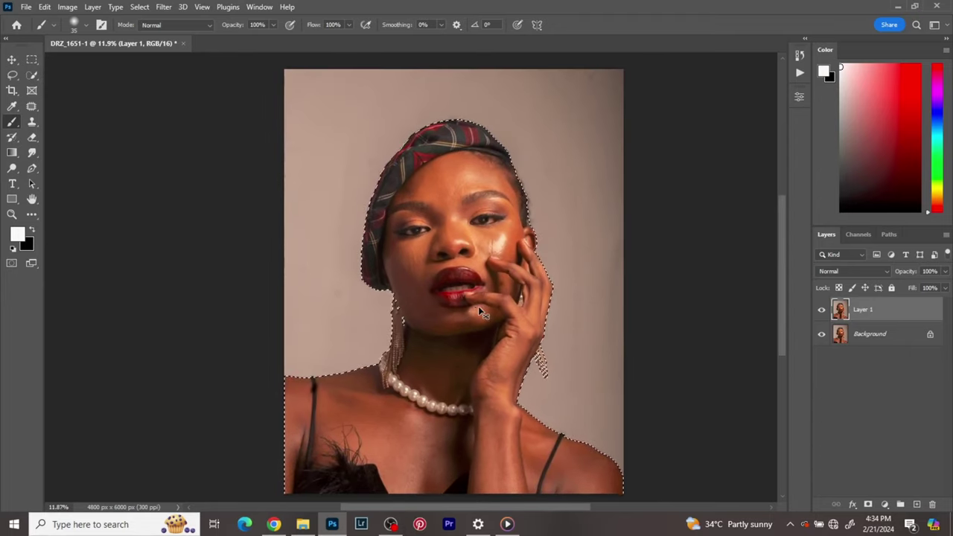
- Copy the woman to Layer 2, solo it briefly, reload her outline, and make Layer 1 active
key(ctrl+j)
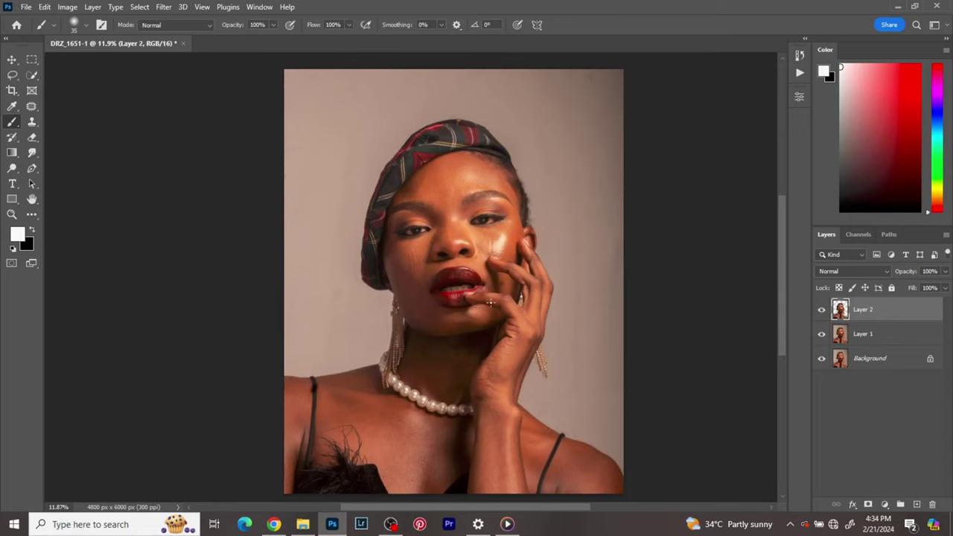
alt+click(822, 311)
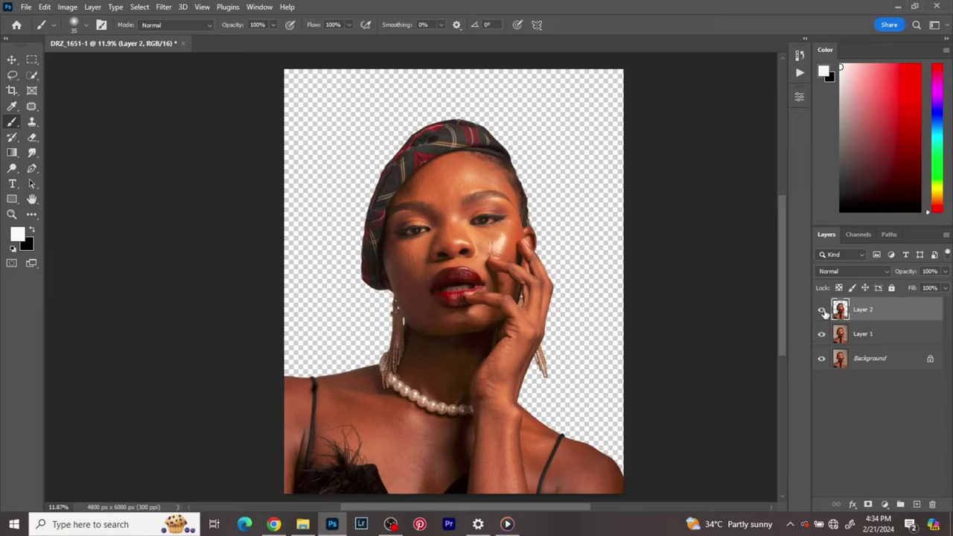
alt+click(822, 312)
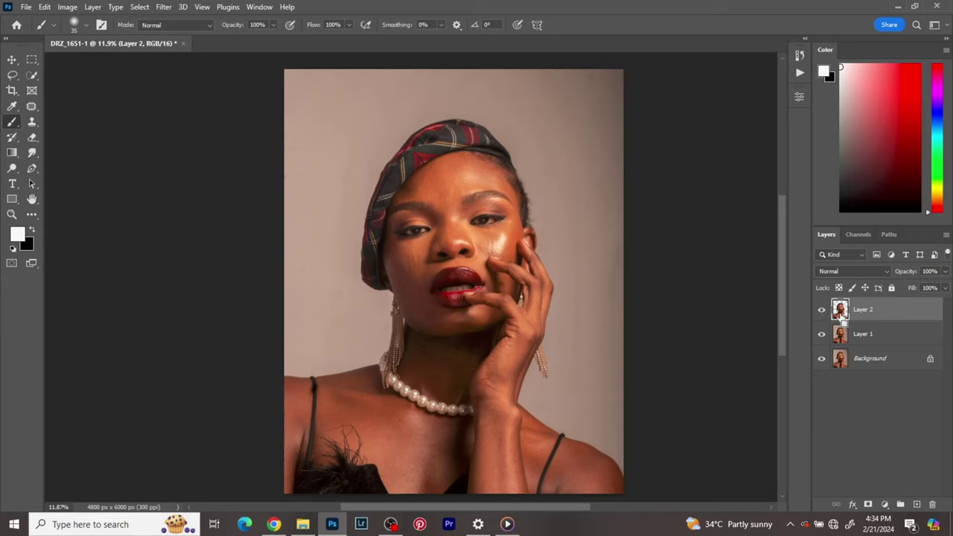
ctrl+click(840, 313)
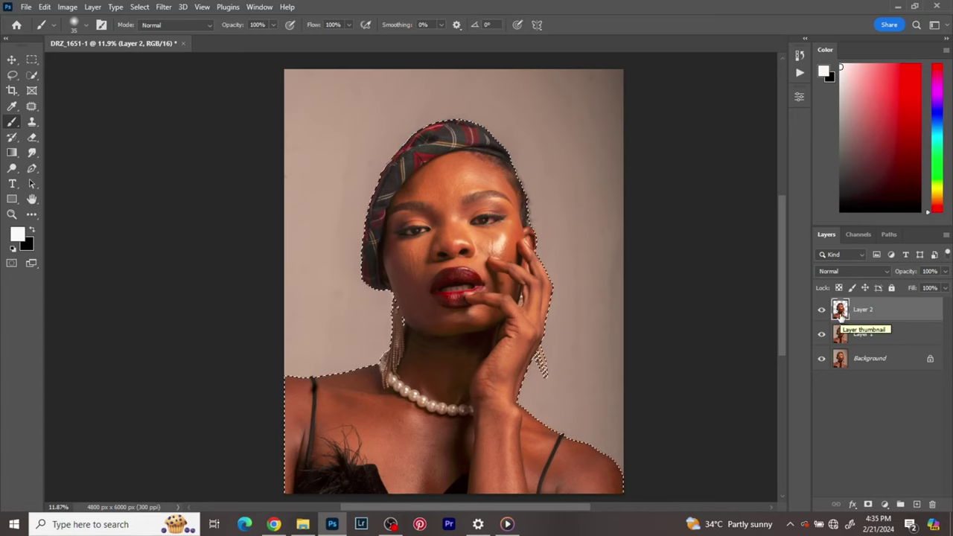
click(862, 335)
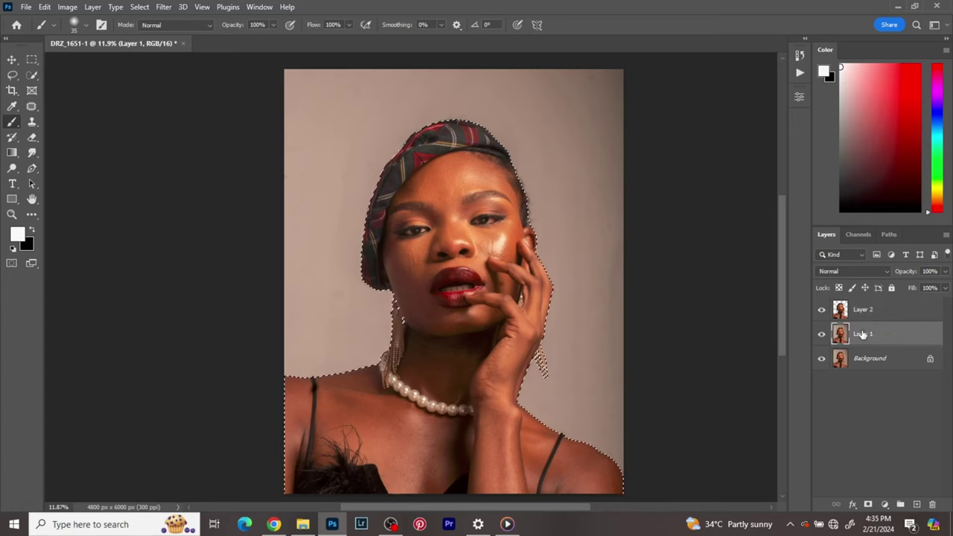
- Invert the selection to the wall, copy it to a soloed Layer 3, and duplicate it as Layer 3 copy
click(12, 74)
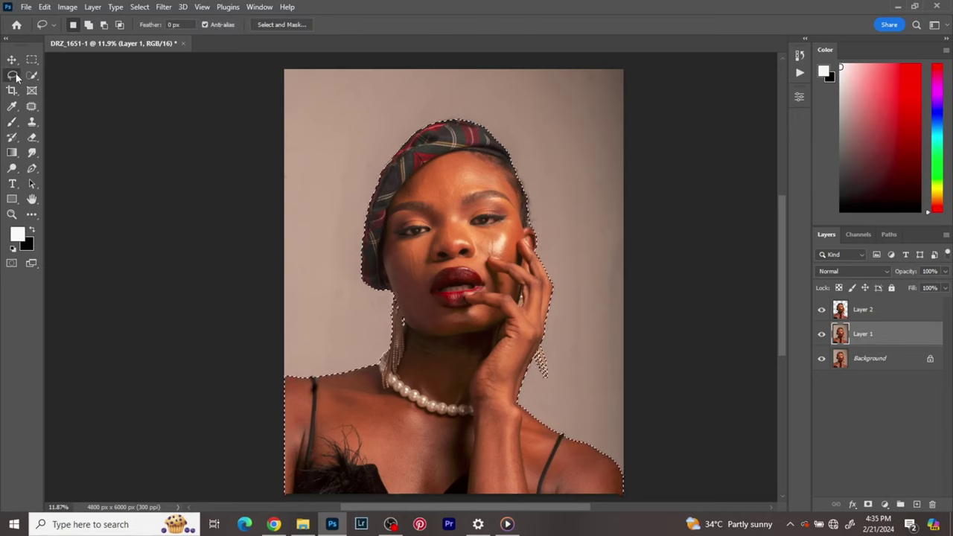
right_click(465, 149)
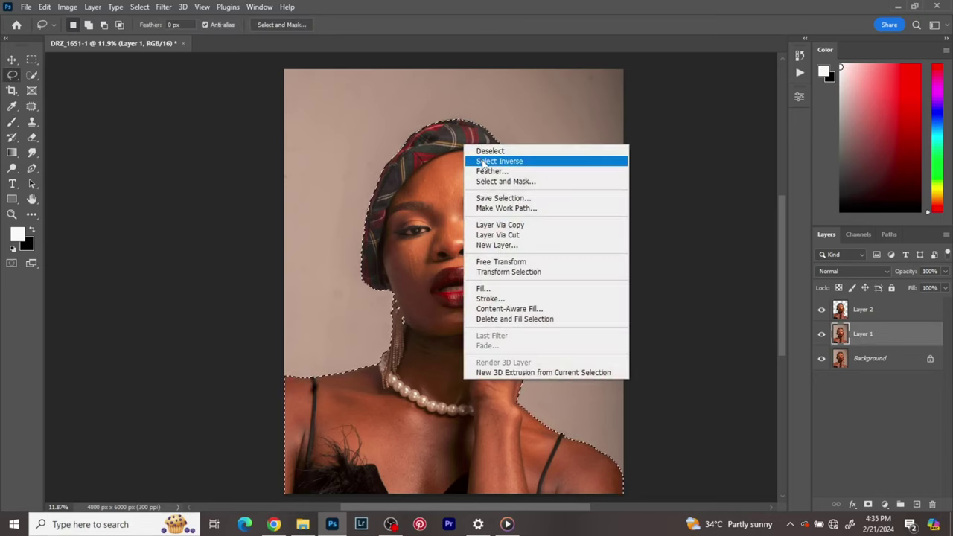
click(480, 160)
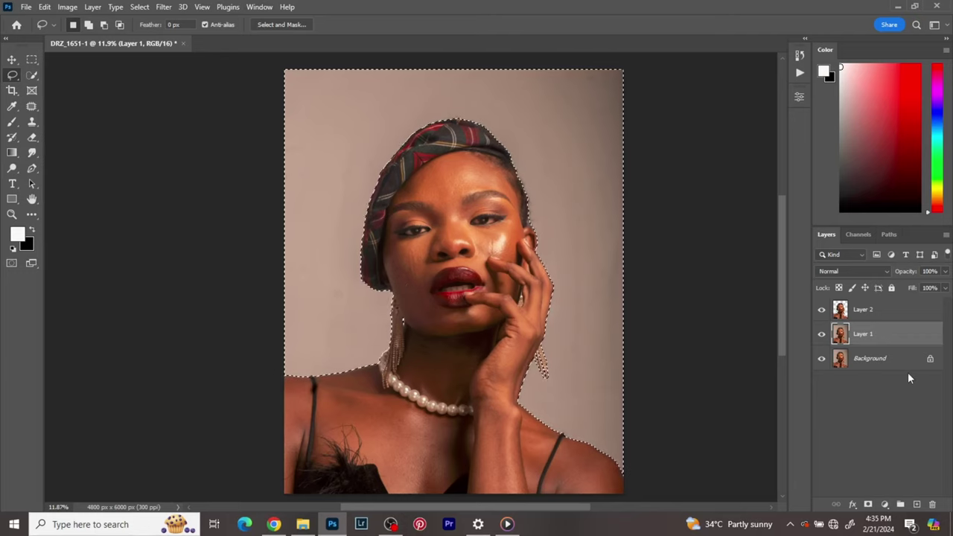
key(ctrl+j)
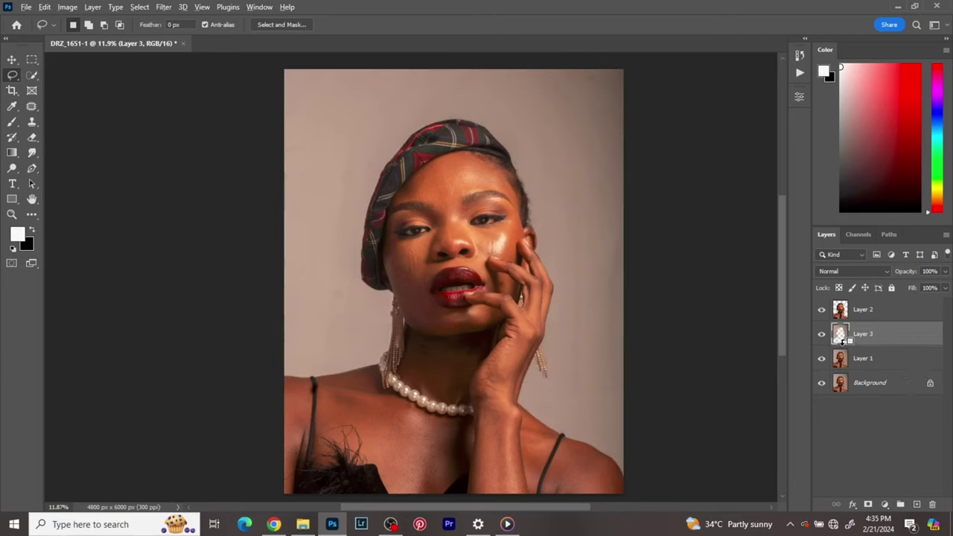
alt+click(821, 334)
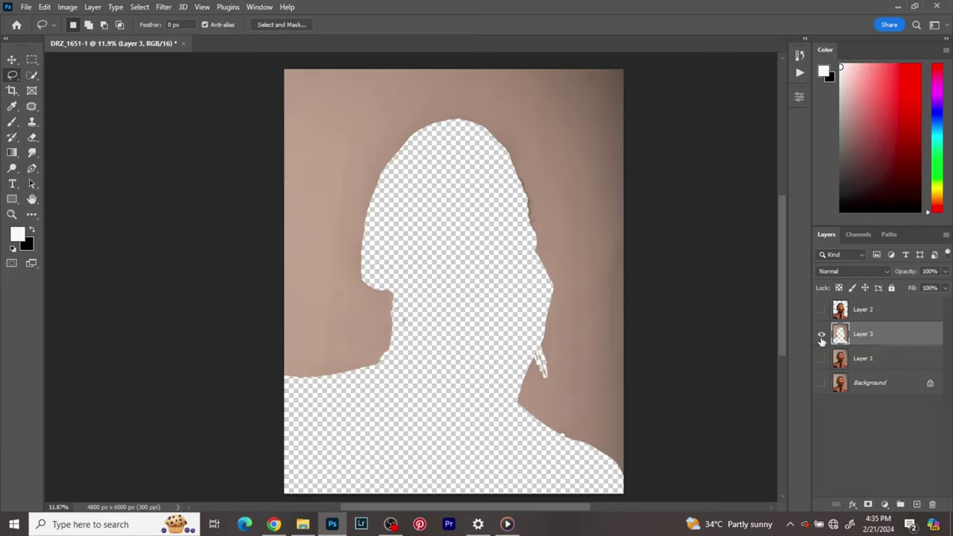
key(ctrl+j)
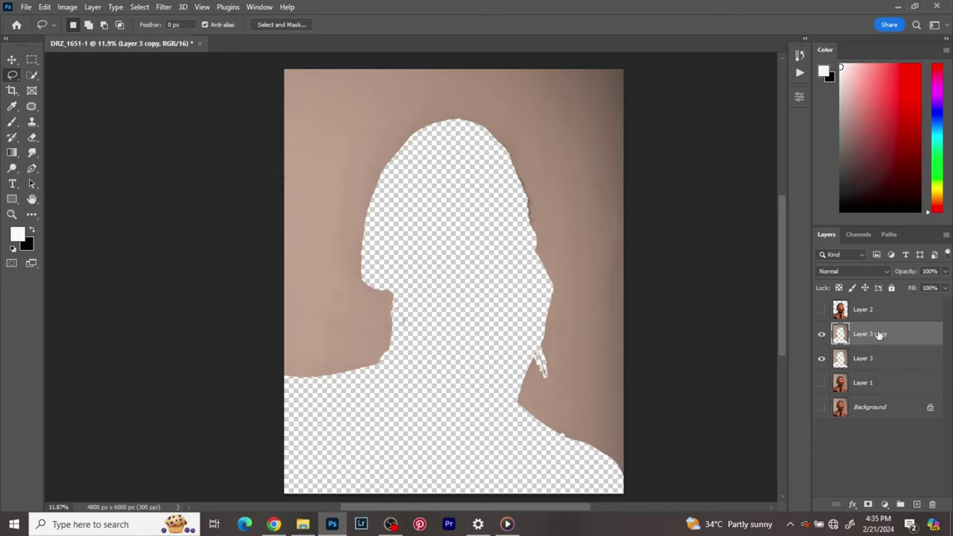
- Apply a 120-pixel Gaussian Blur to Layer 3 copy, undoing and redoing to compare
drag(876, 339, 882, 339)
click(12, 60)
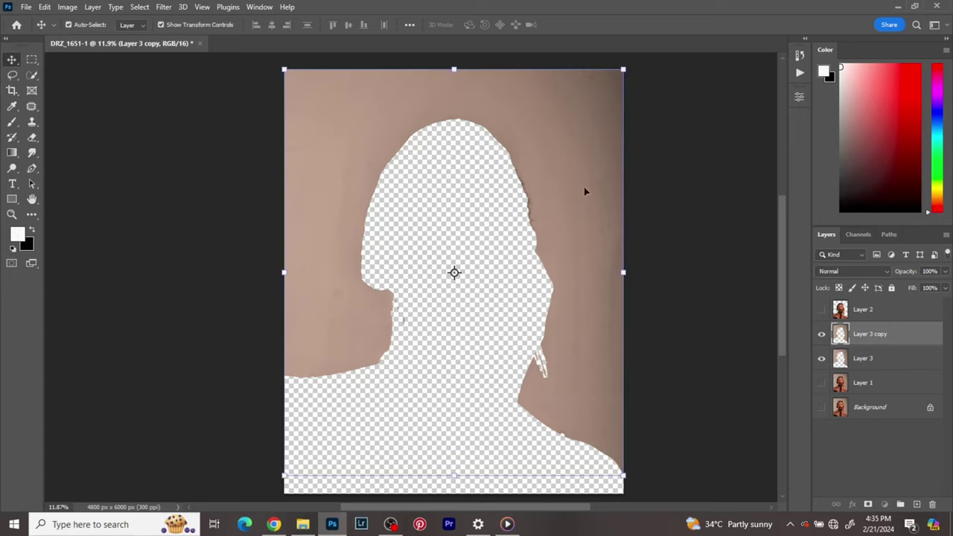
click(164, 7)
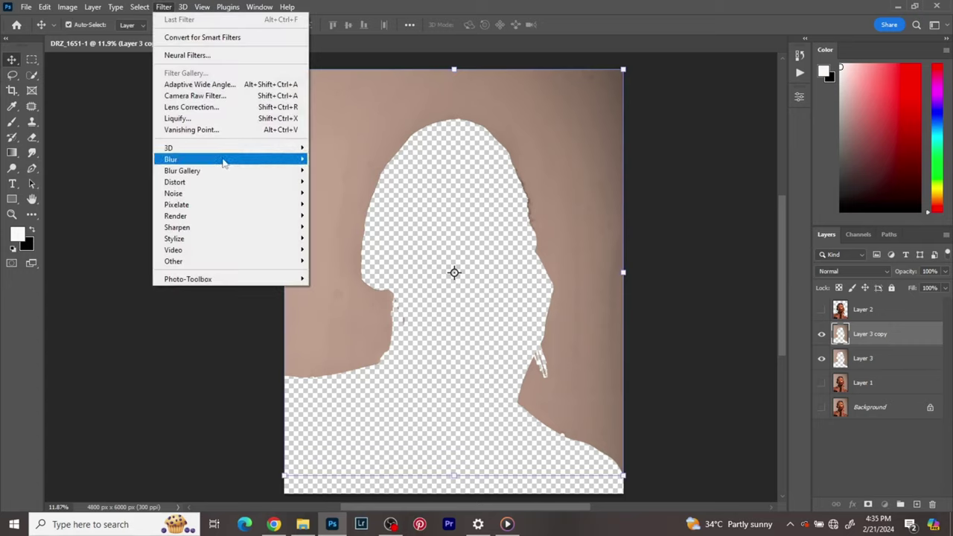
mouse_move(223, 162)
click(328, 205)
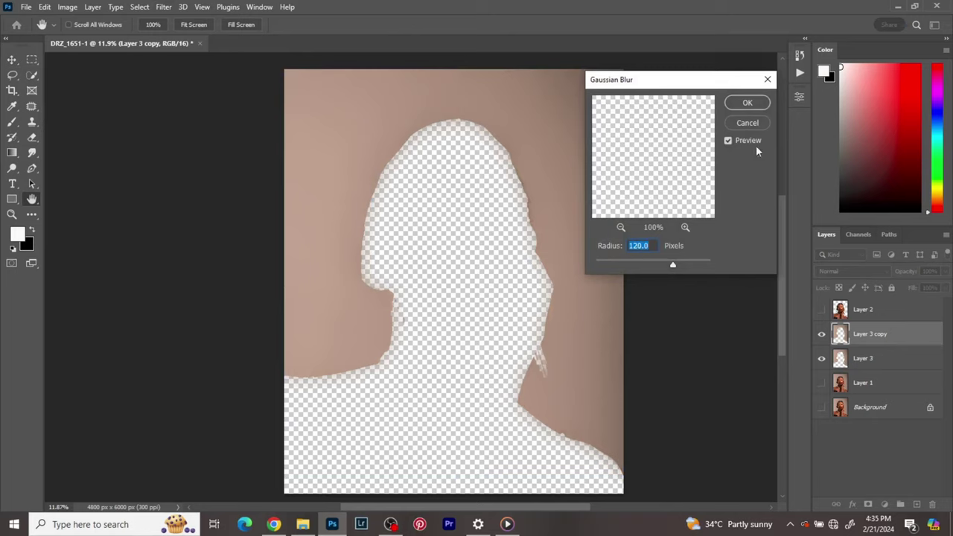
click(748, 103)
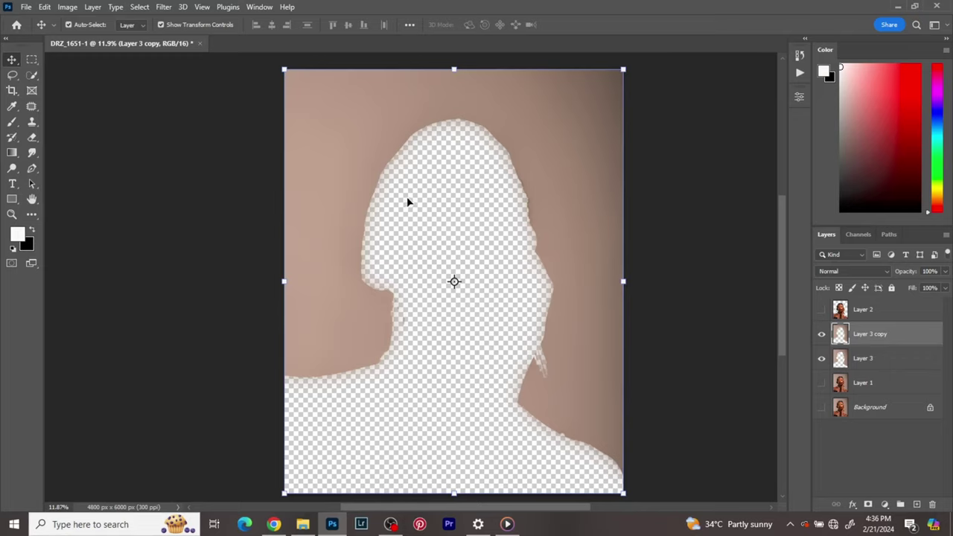
key(ctrl+z)
key(ctrl+shift+z)
- Add Camera Raw Grain 25 to Layer 3 copy, checking it at 100% and Fit
click(162, 9)
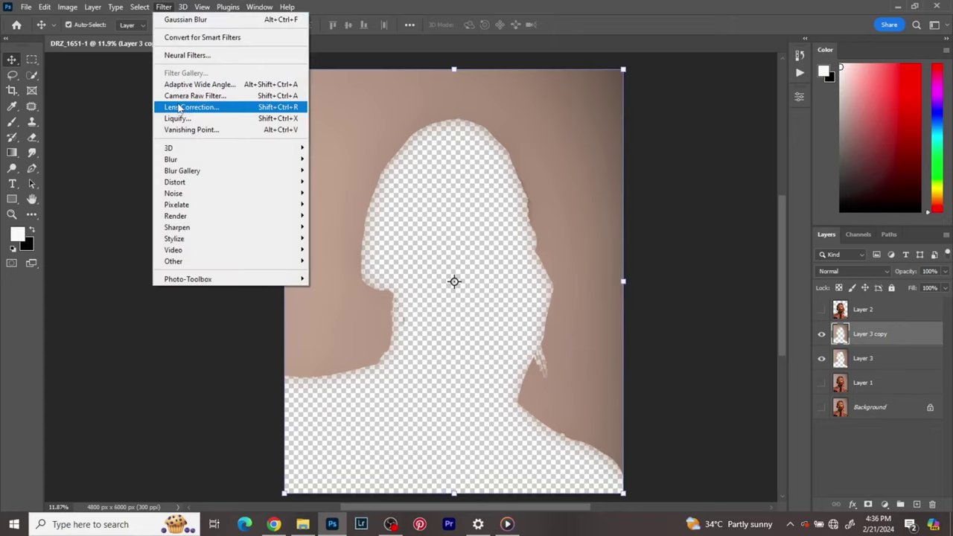
click(198, 94)
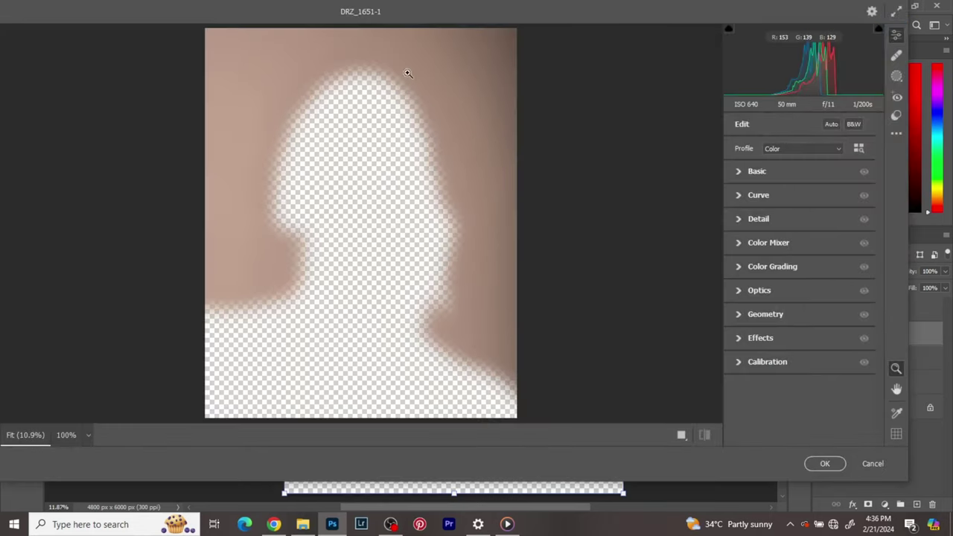
click(407, 73)
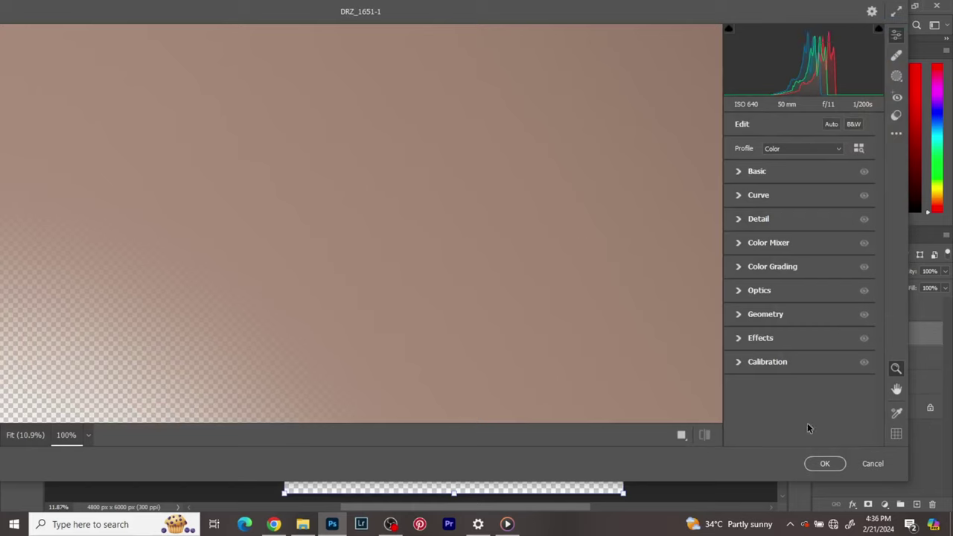
click(748, 342)
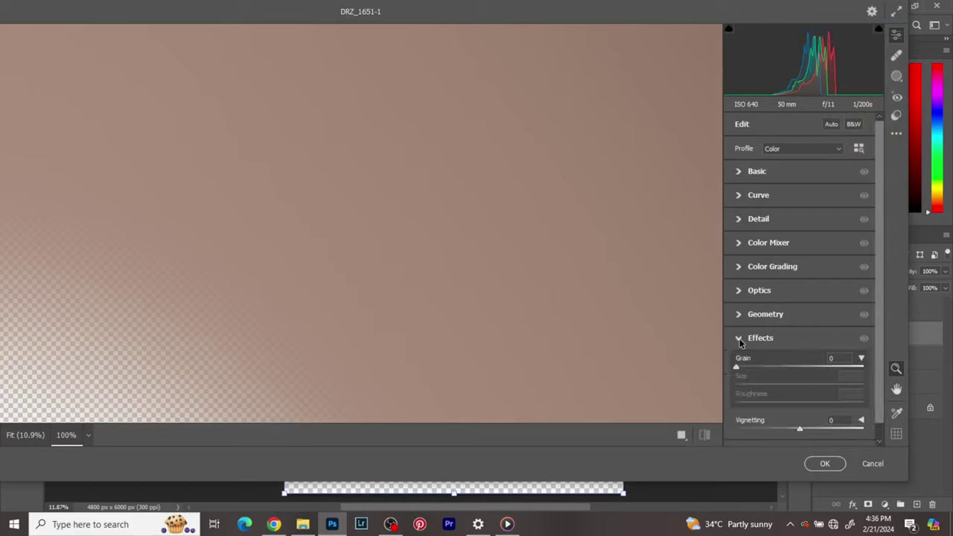
click(833, 358)
text(25)
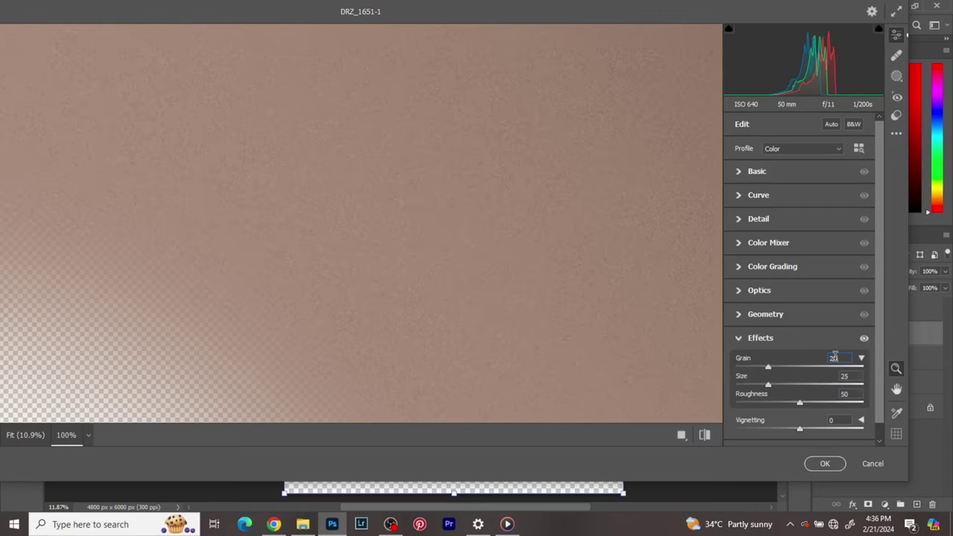
key(ctrl+0)
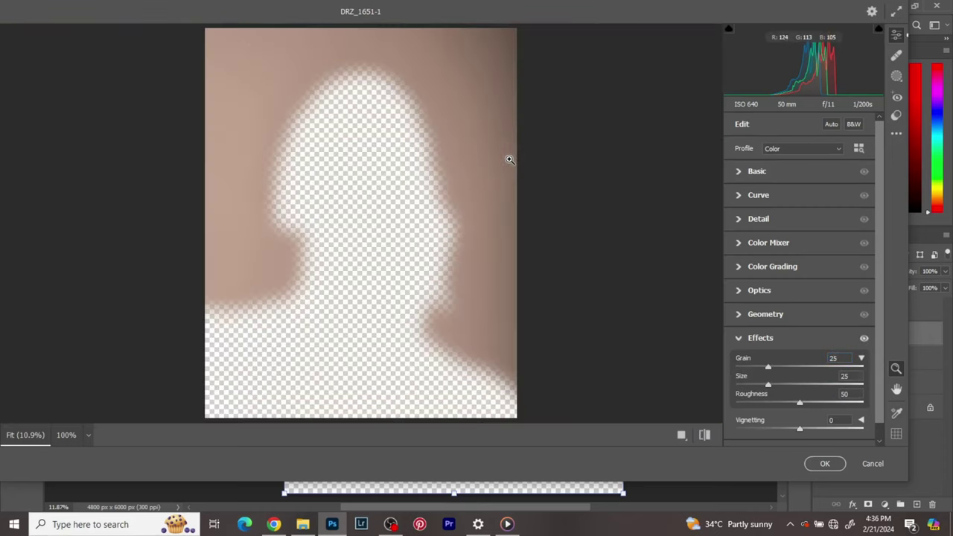
click(426, 91)
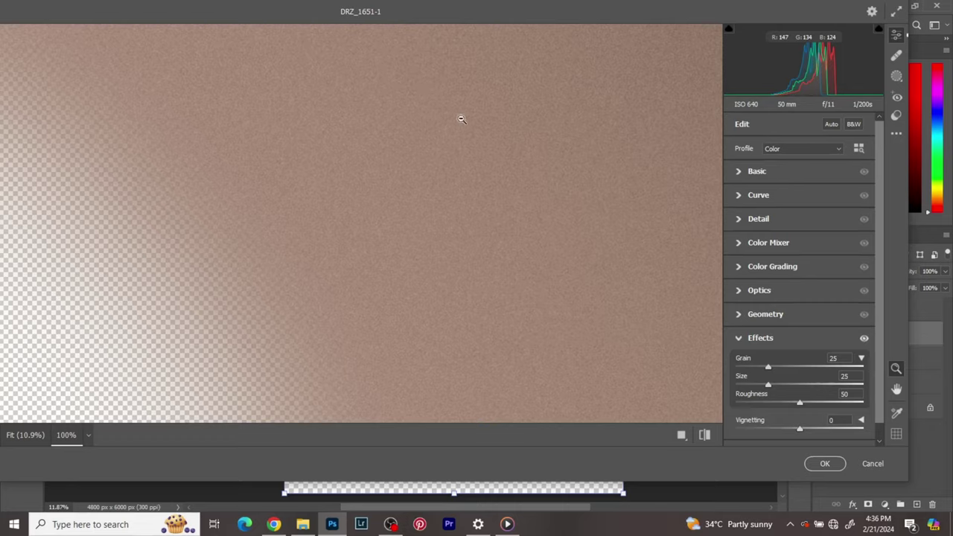
key(ctrl+0)
click(742, 339)
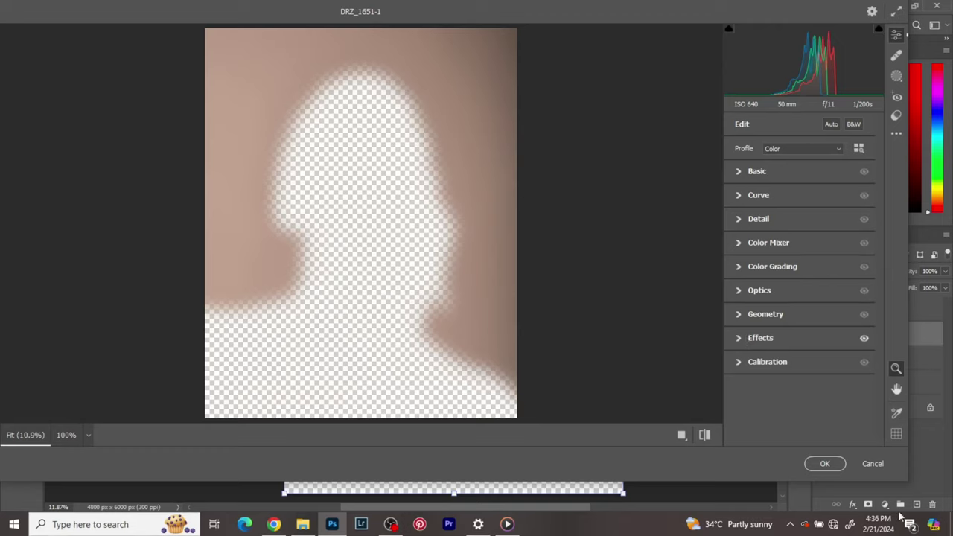
click(824, 463)
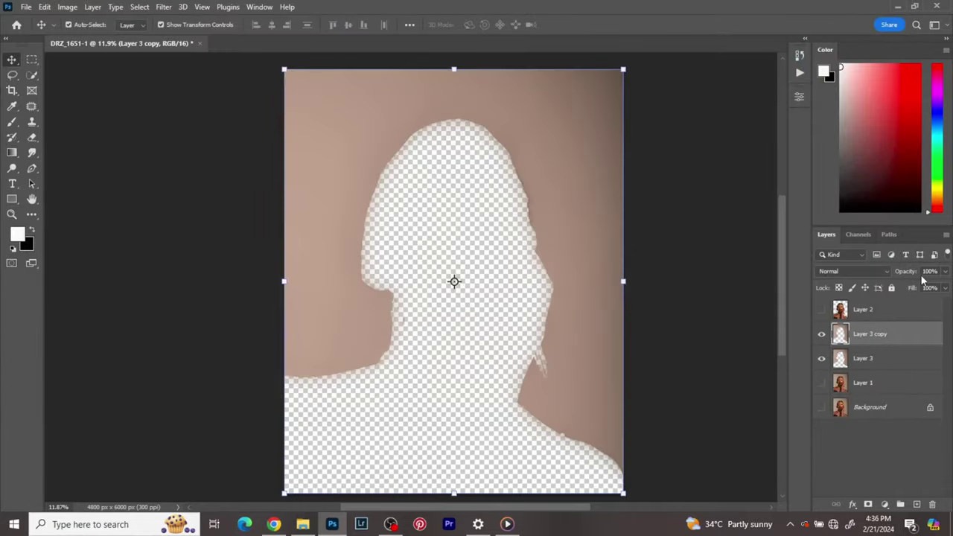
- Clip Layer 3 copy to Layer 3 and merge the clipping mask
right_click(918, 341)
click(928, 342)
right_click(891, 335)
click(768, 237)
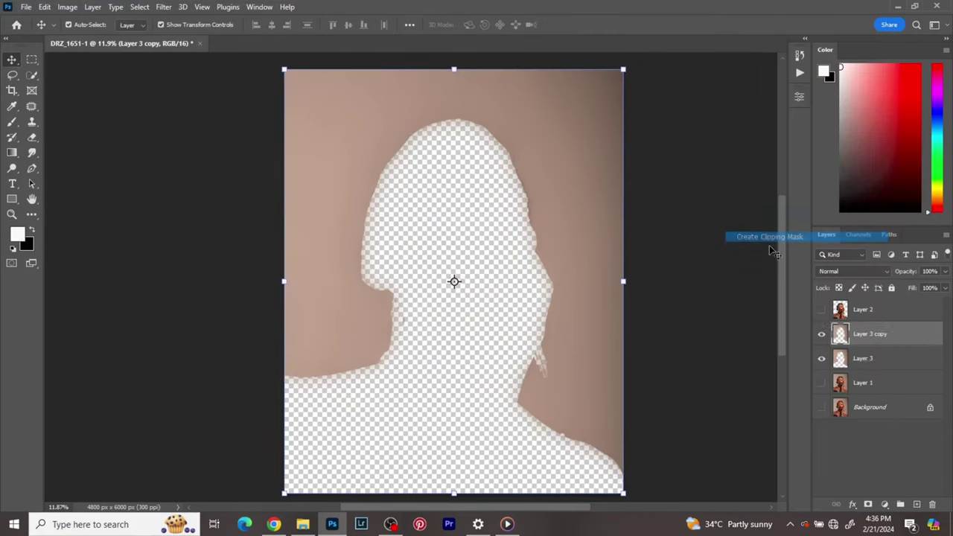
click(801, 361)
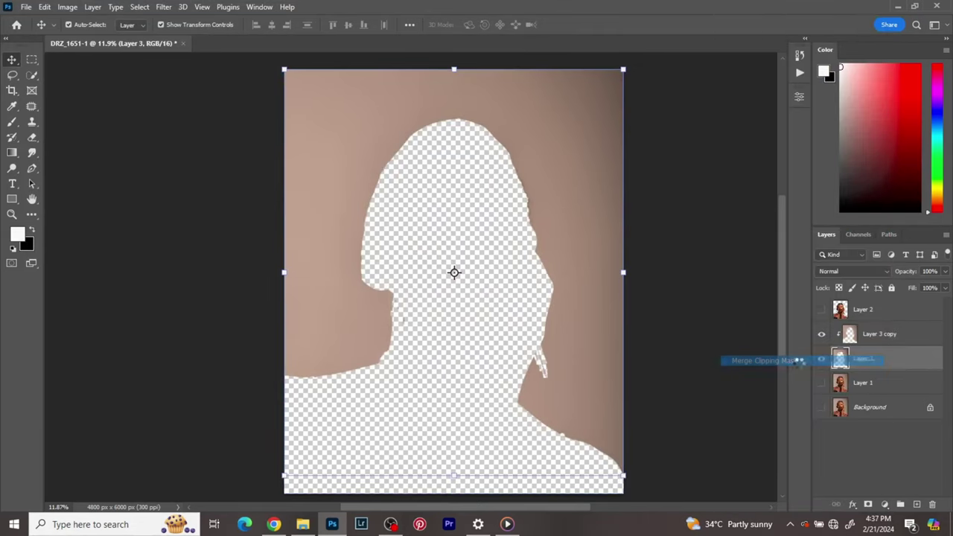
- Show Layers 2, 1 and Background again, then compare Background alone with all layers visible
drag(820, 309, 822, 381)
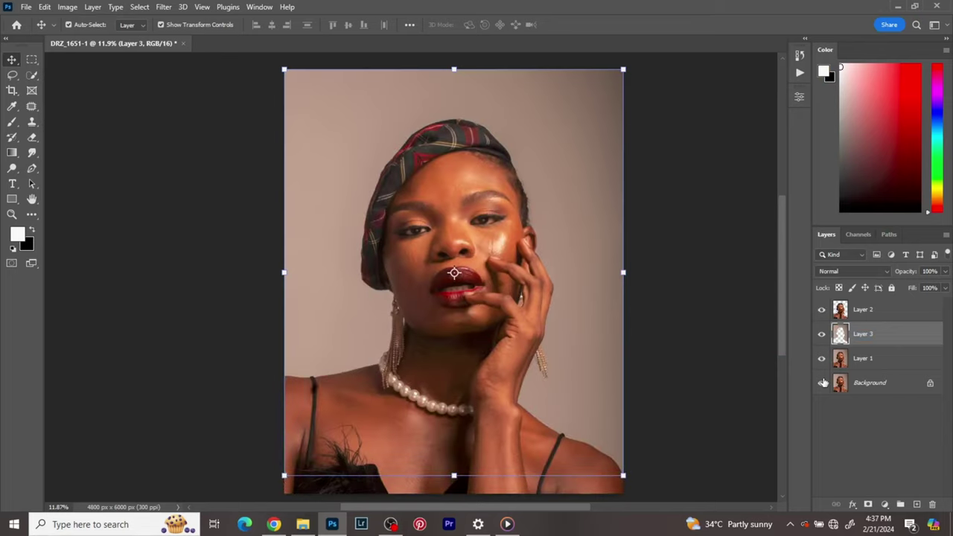
scroll(406, 383, down, 2)
scroll(406, 383, up, 2)
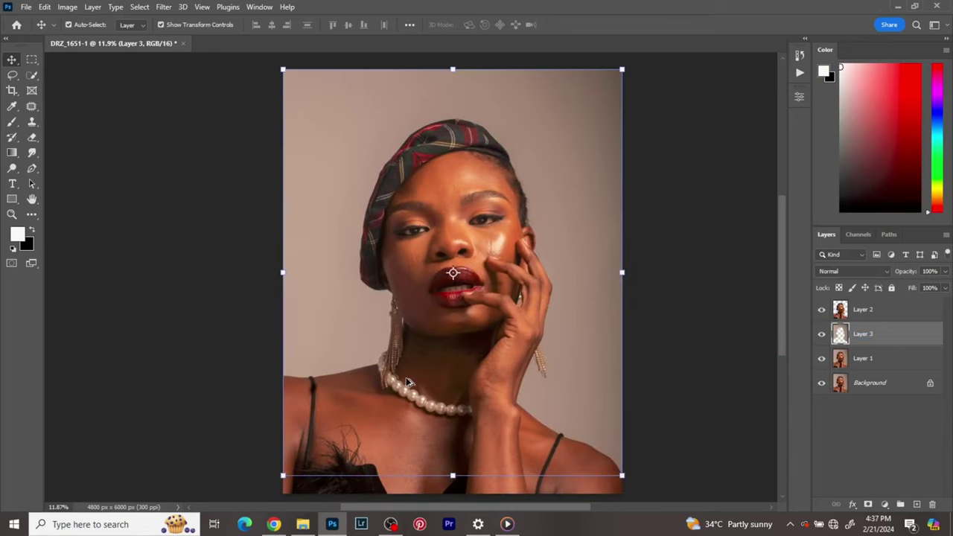
scroll(408, 383, down, 1)
alt+click(822, 383)
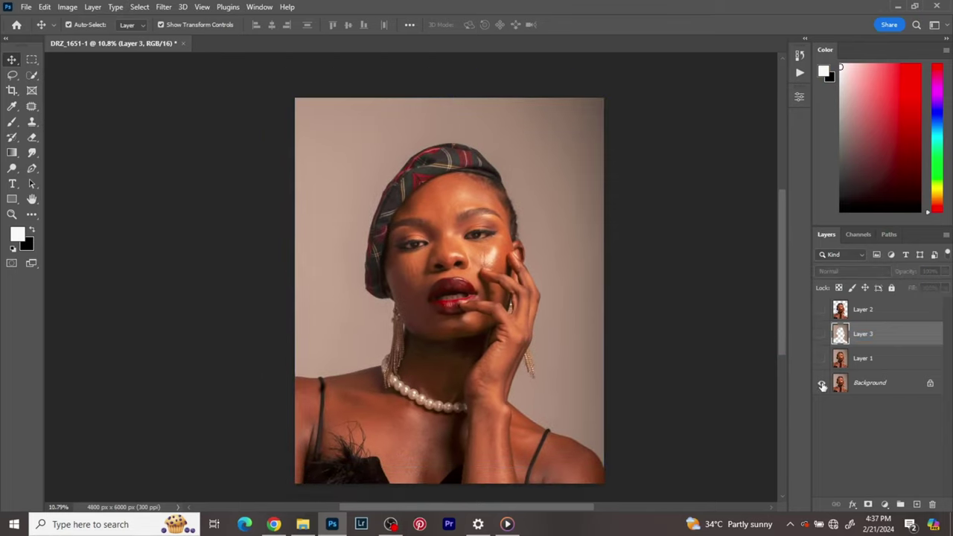
alt+click(822, 383)
alt+click(822, 384)
alt+click(822, 383)
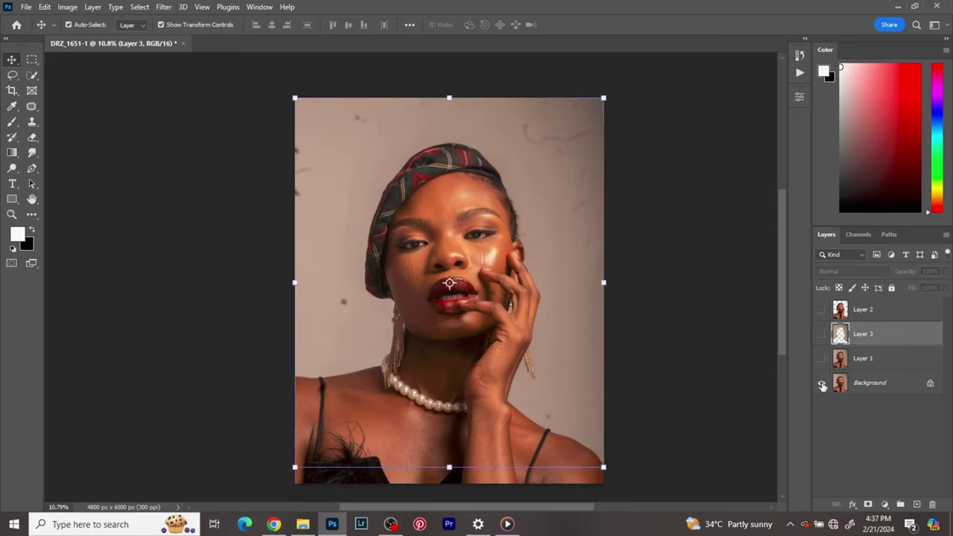
- Group Layers 2, 3 and 1 and name the group 'bg'
click(883, 308)
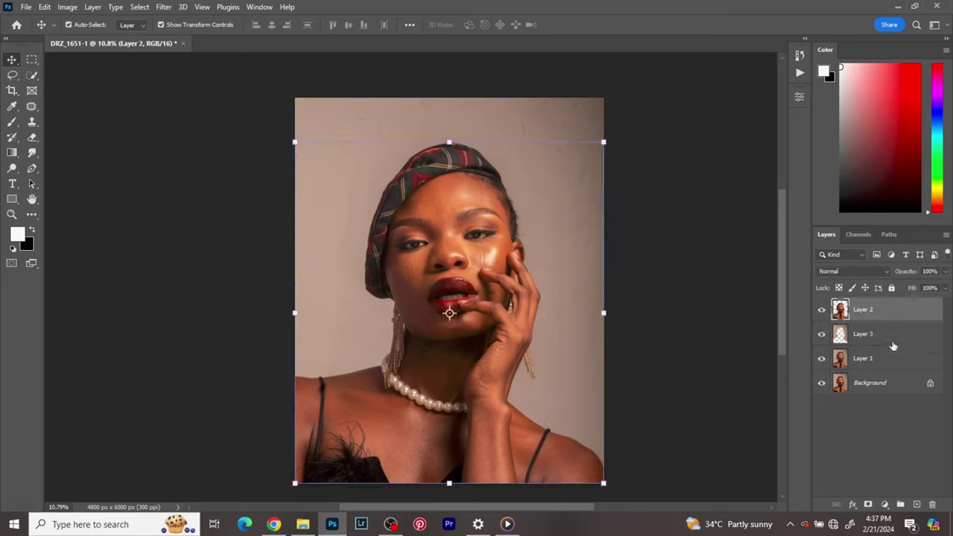
shift+click(896, 370)
click(900, 504)
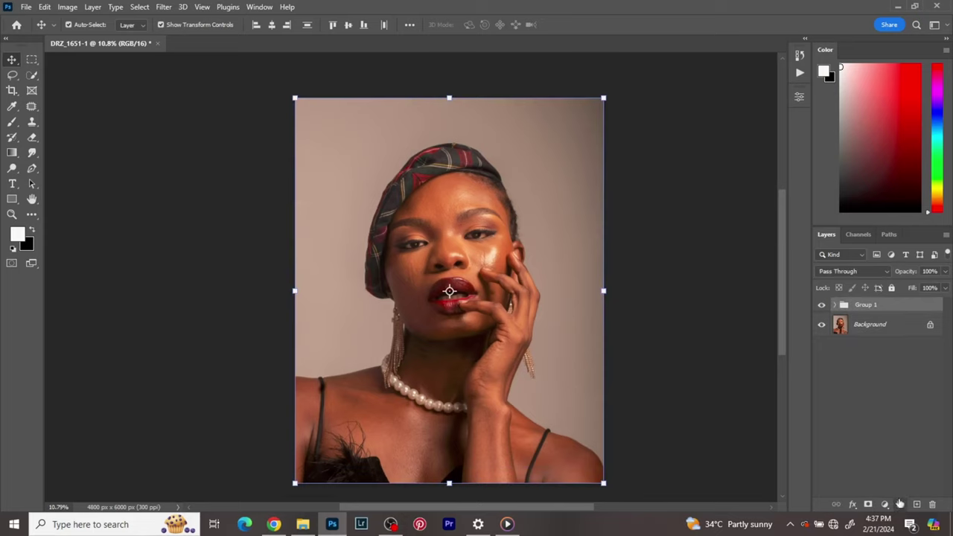
double_click(869, 307)
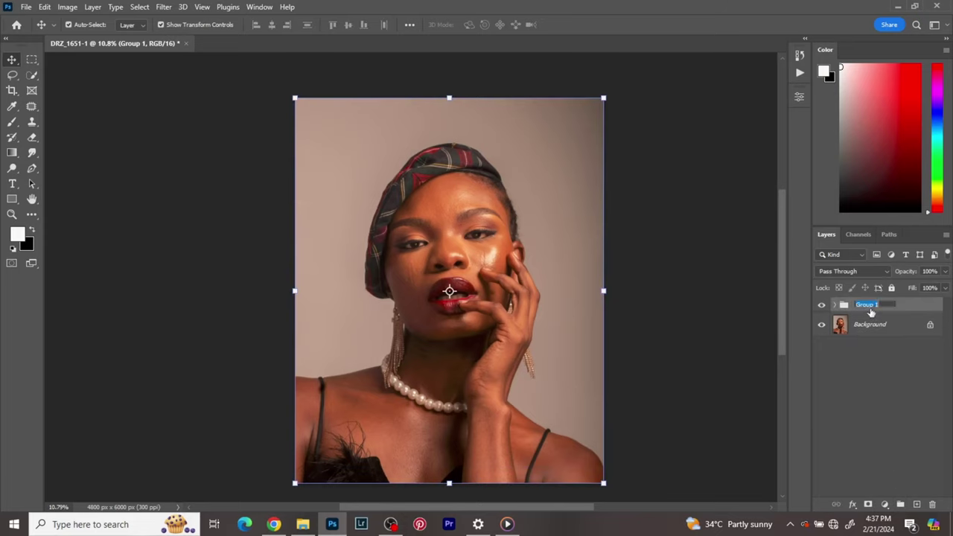
text(bg)
key(Return)
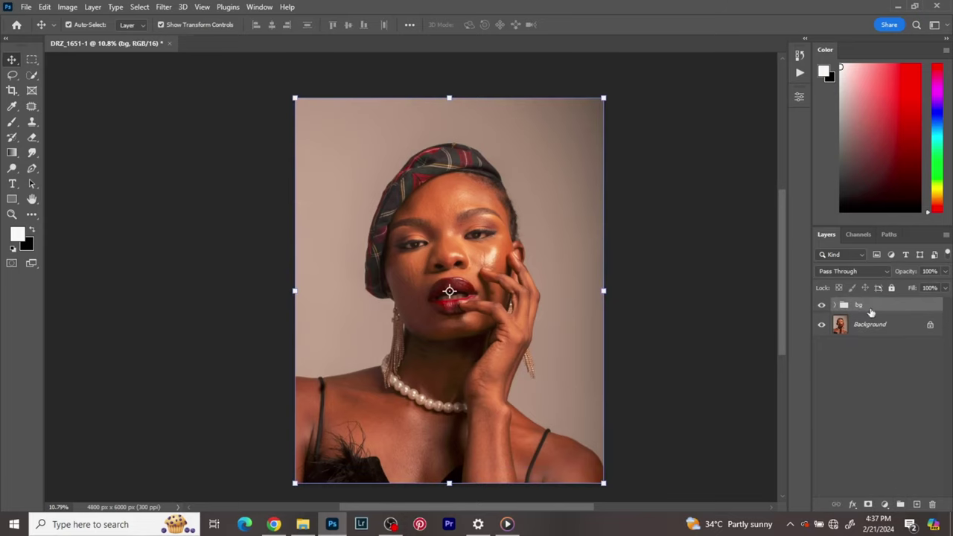
scroll(396, 337, up, 1)
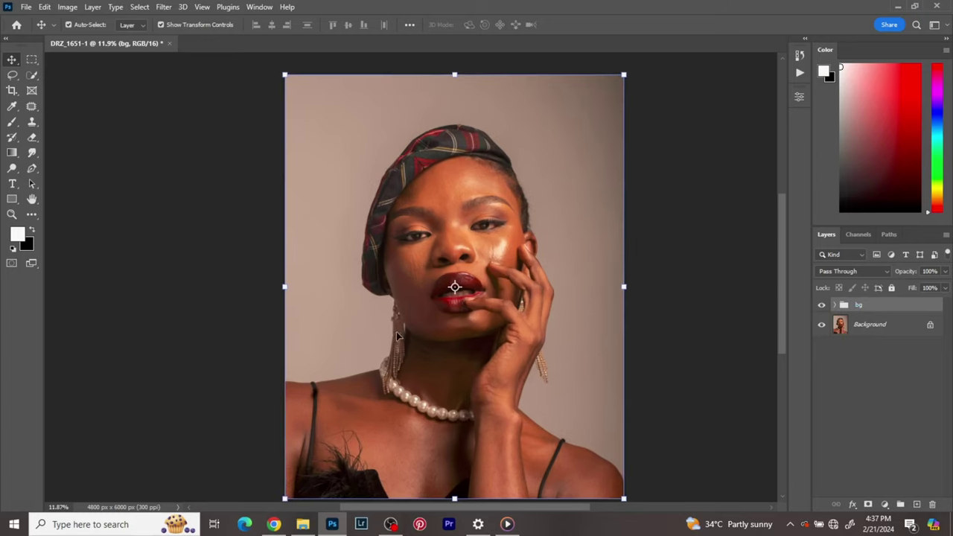
drag(399, 311, 399, 302)
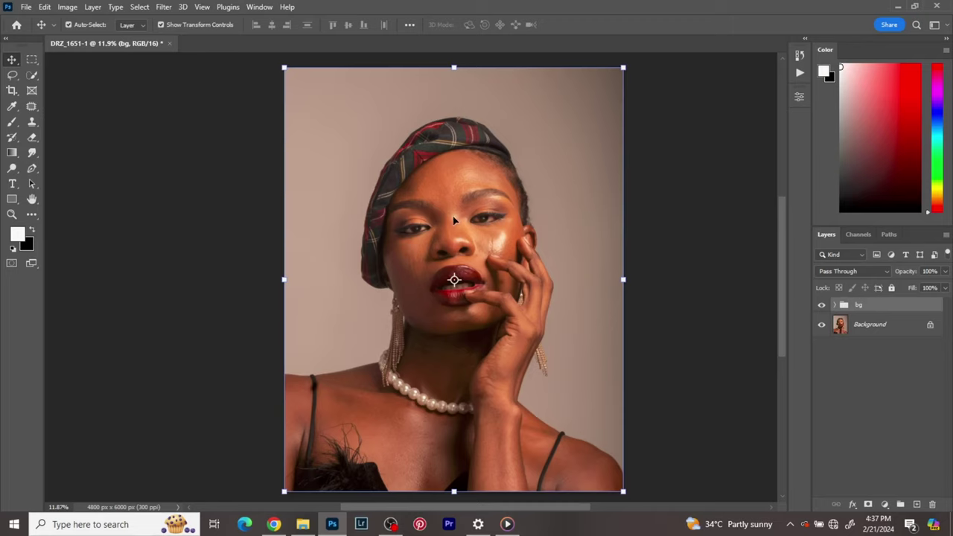
scroll(452, 221, up, 2)
scroll(450, 221, up, 1)
scroll(446, 234, down, 1)
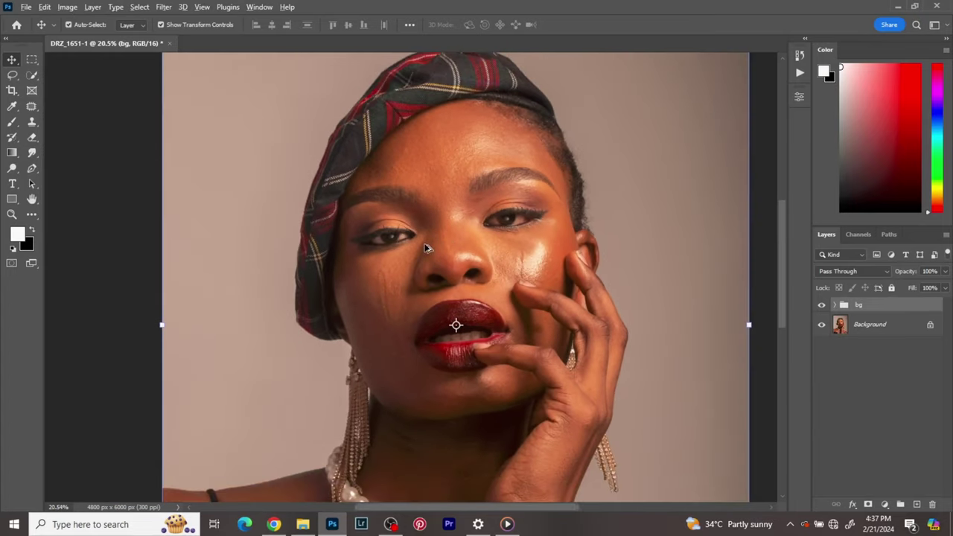
scroll(424, 244, down, 1)
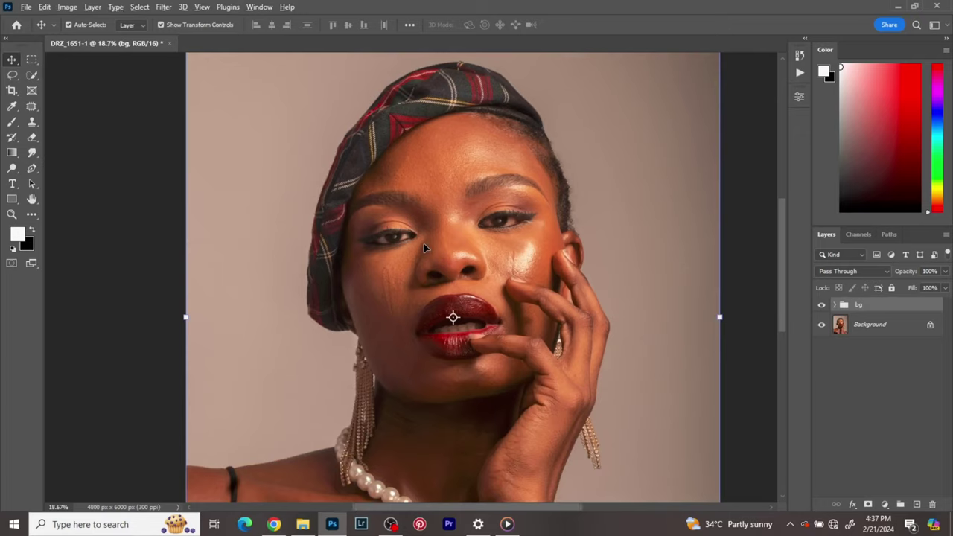
scroll(423, 243, down, 3)
scroll(423, 250, down, 1)
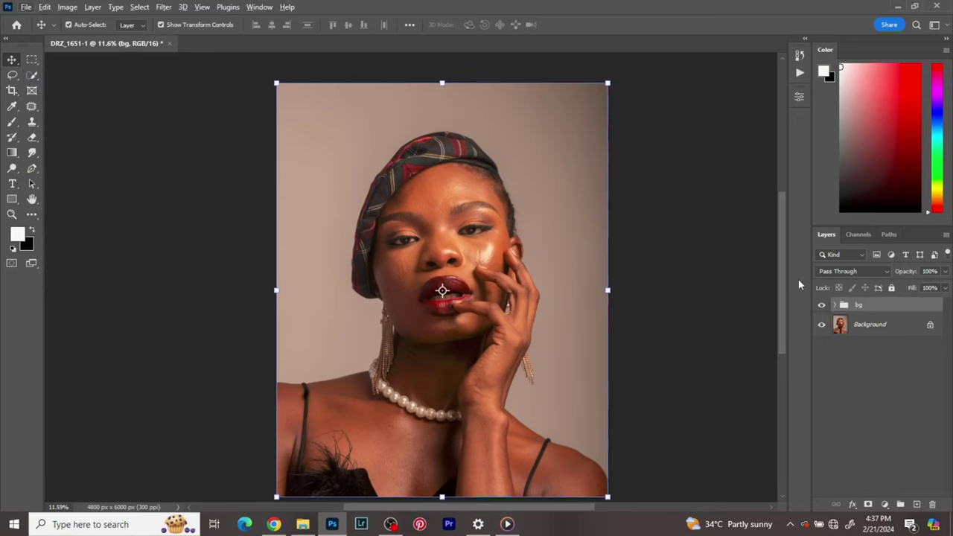
scroll(518, 282, down, 1)
scroll(519, 282, up, 1)
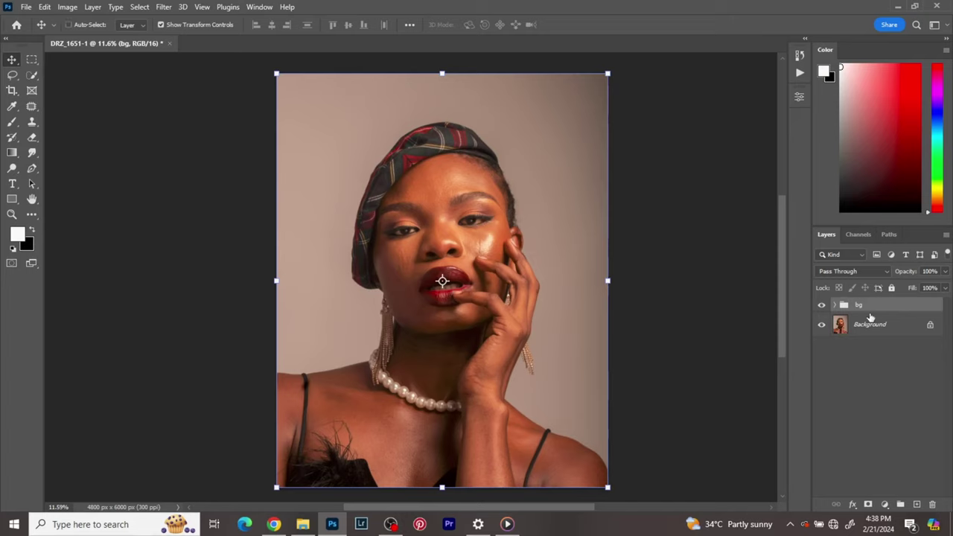
- Stamp all visible layers into Layer 4, then check it alone and restore visibility
key(ctrl+shift+alt+e)
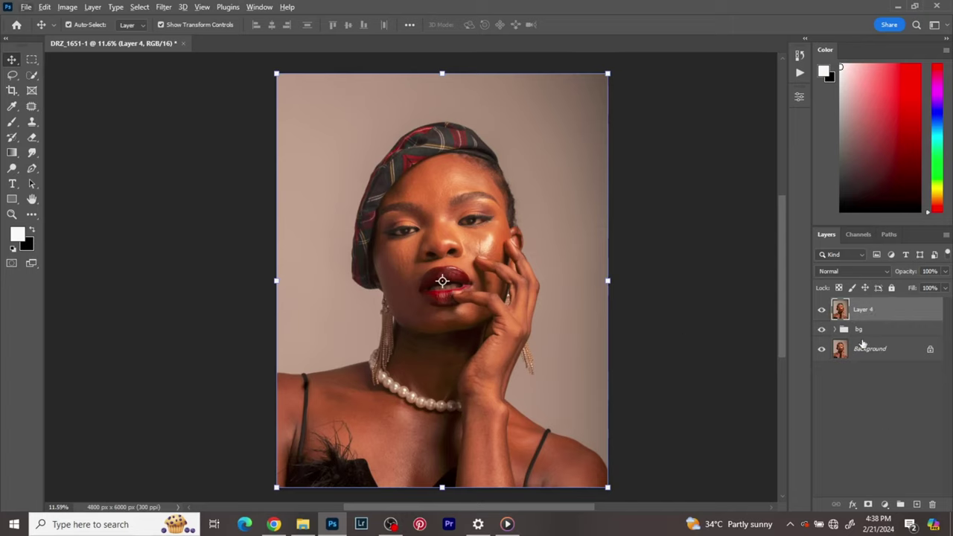
alt+click(821, 309)
click(822, 348)
click(822, 329)
- Duplicate Layer 4 and rename the copies 'low' and 'high'
key(ctrl+j)
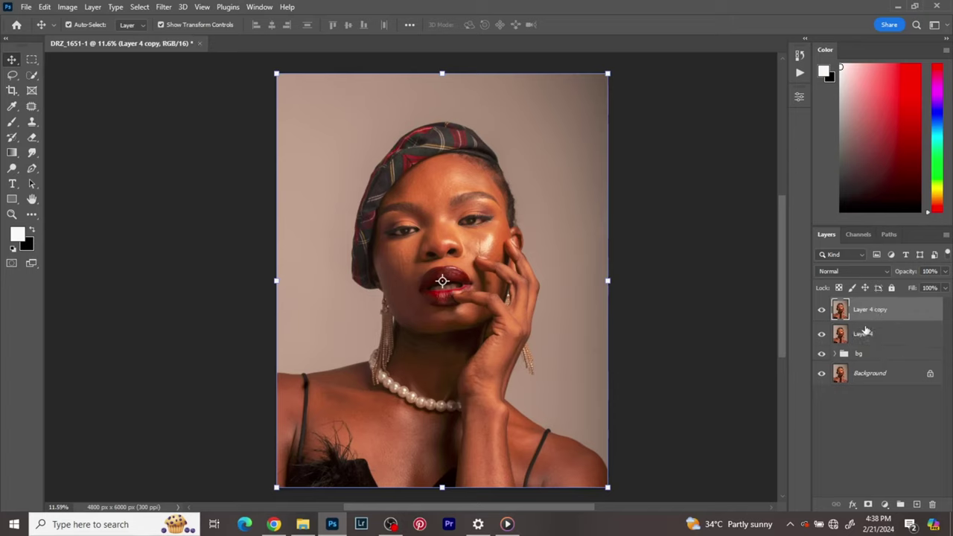
double_click(861, 333)
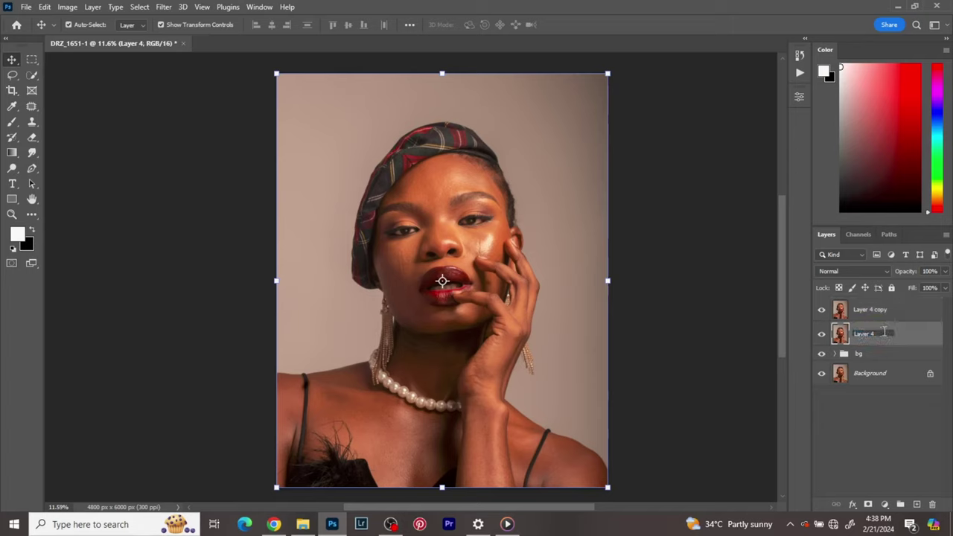
text(low)
double_click(872, 309)
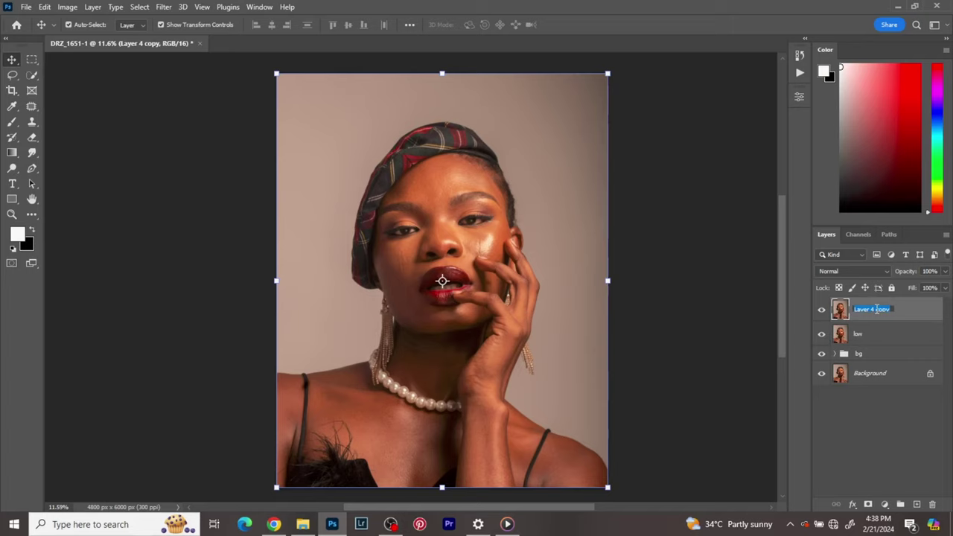
text(high)
click(927, 319)
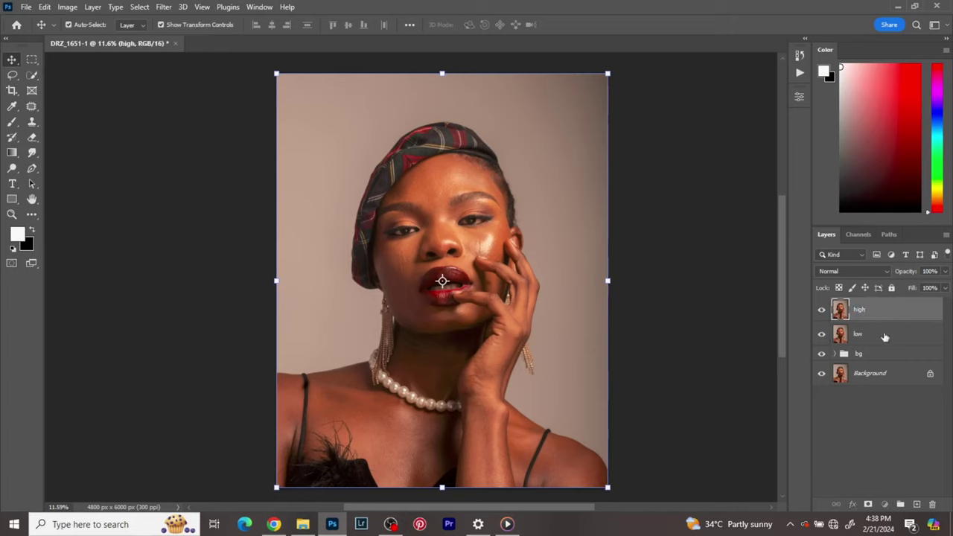
- Group the high and low layers and name the group 'fs'
shift+click(884, 333)
click(901, 504)
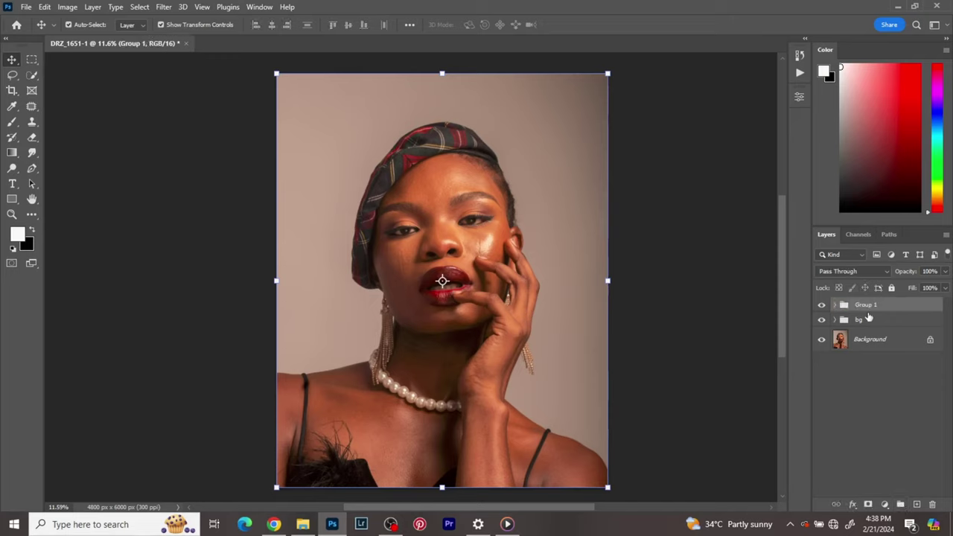
double_click(862, 308)
text(fs)
key(Return)
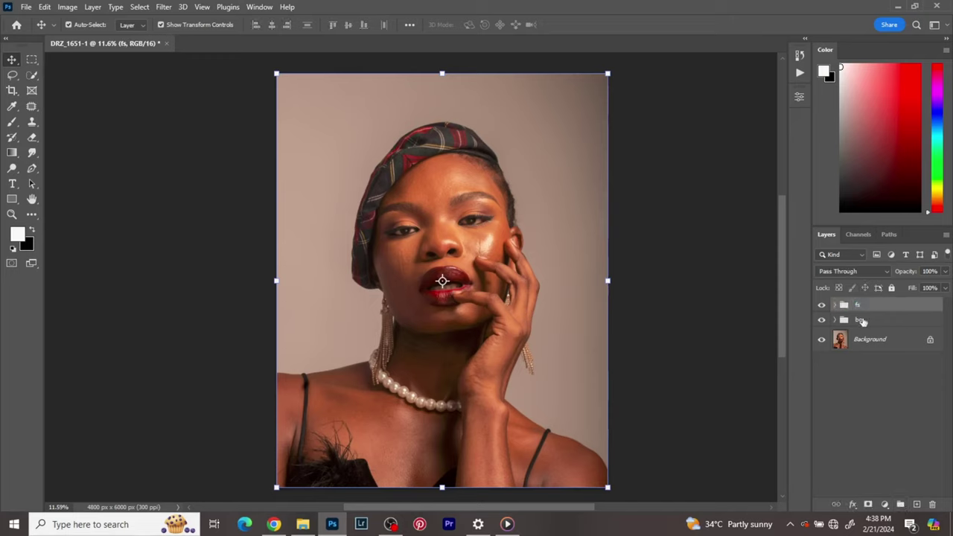
- Expand the fs group, then open and cancel the high layer's Layer Style dialog
click(835, 307)
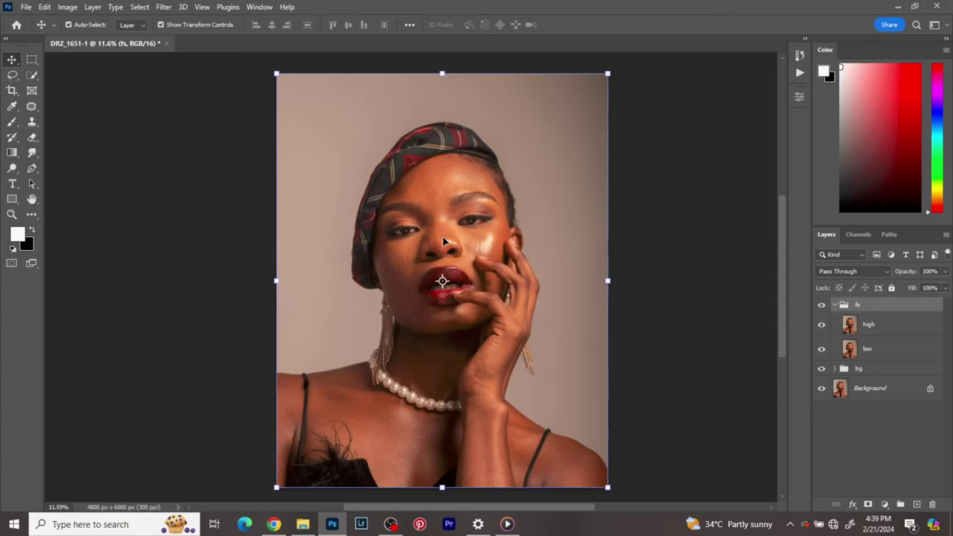
click(886, 328)
double_click(886, 328)
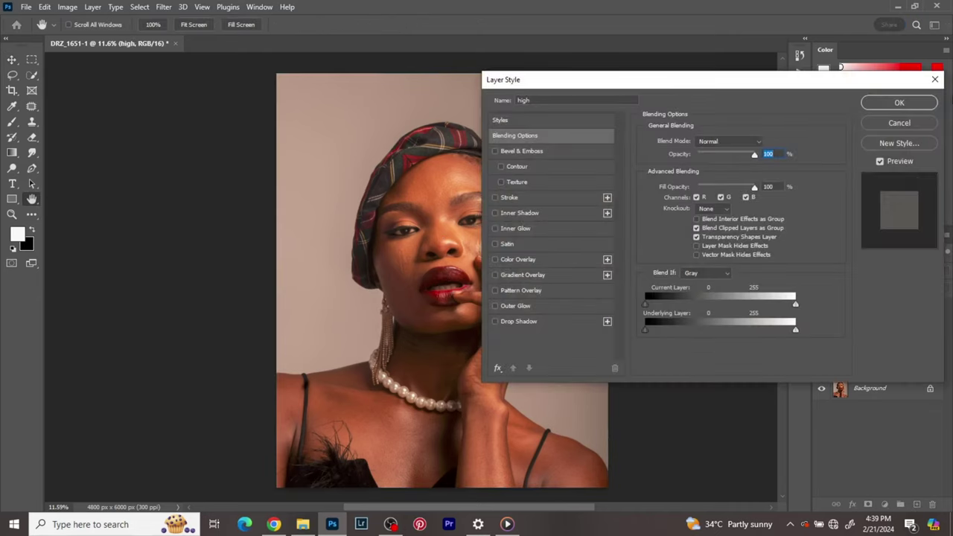
click(898, 124)
key(v)
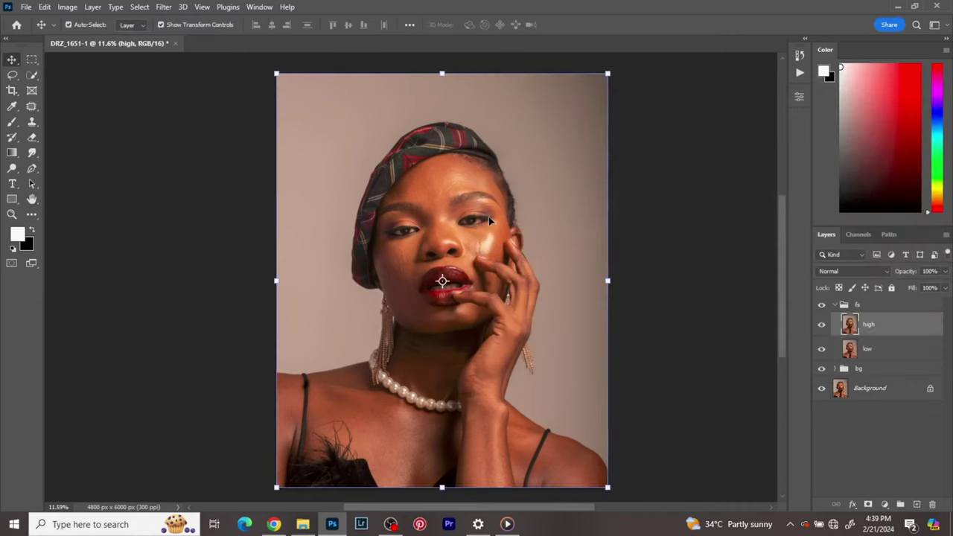
- Make the low layer active, hide the high layer, and show the Filter > Noise submenu
click(883, 355)
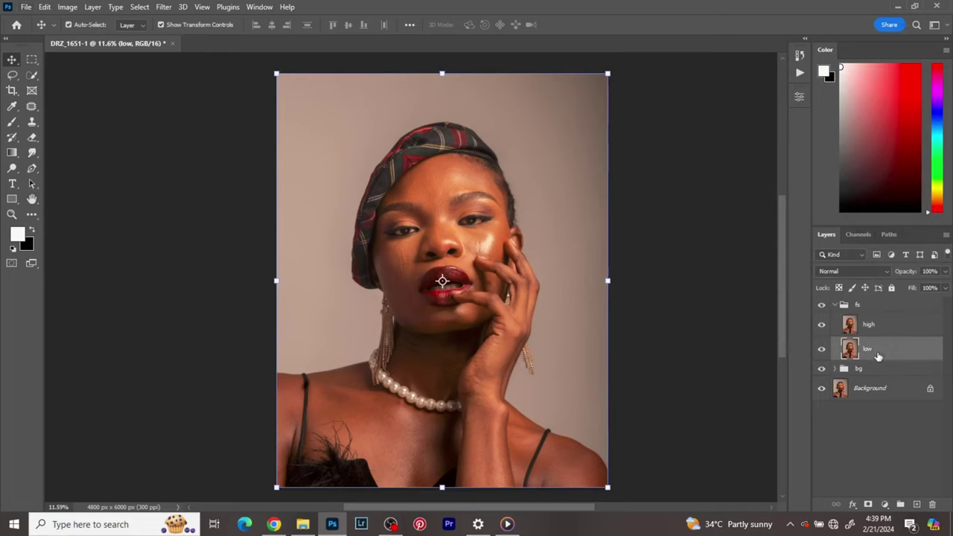
click(822, 324)
scroll(458, 228, up, 5)
scroll(458, 228, up, 1)
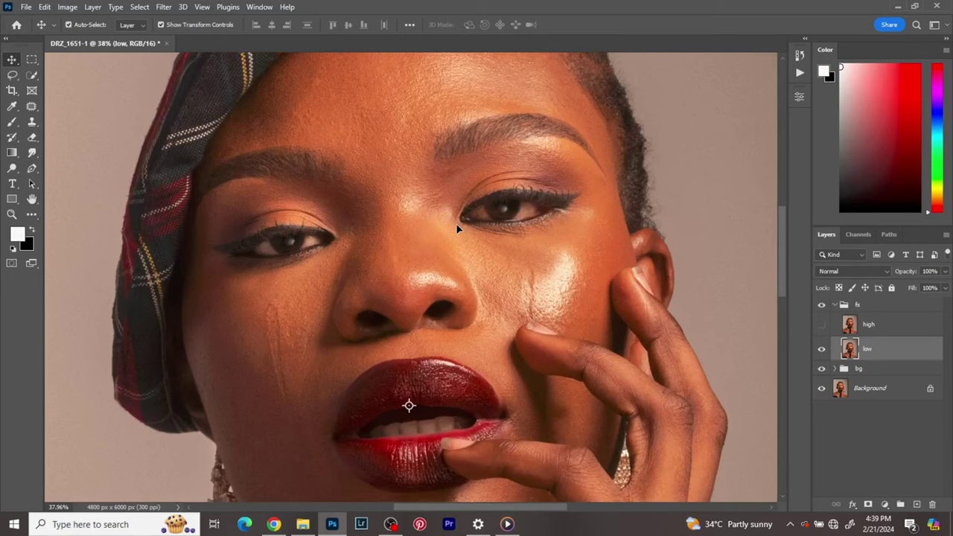
scroll(457, 226, up, 1)
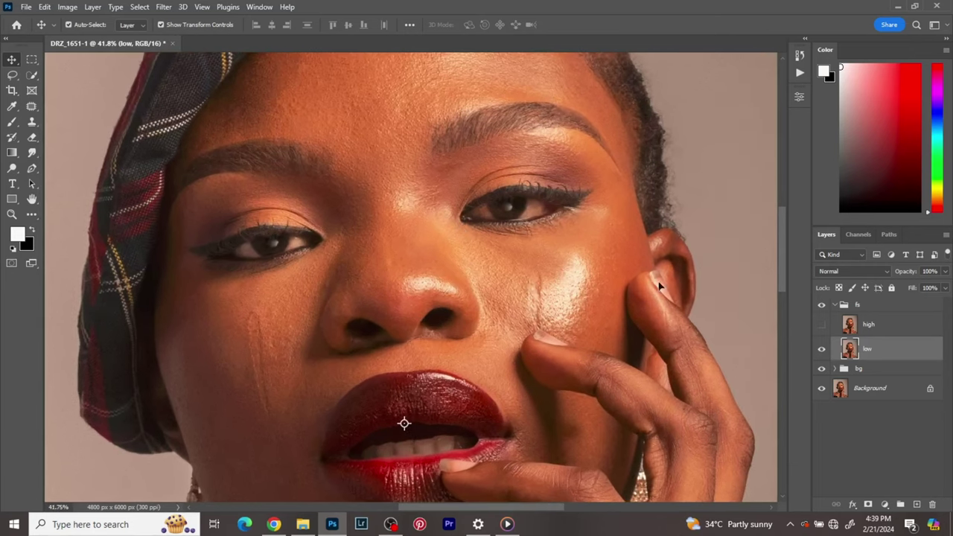
click(163, 7)
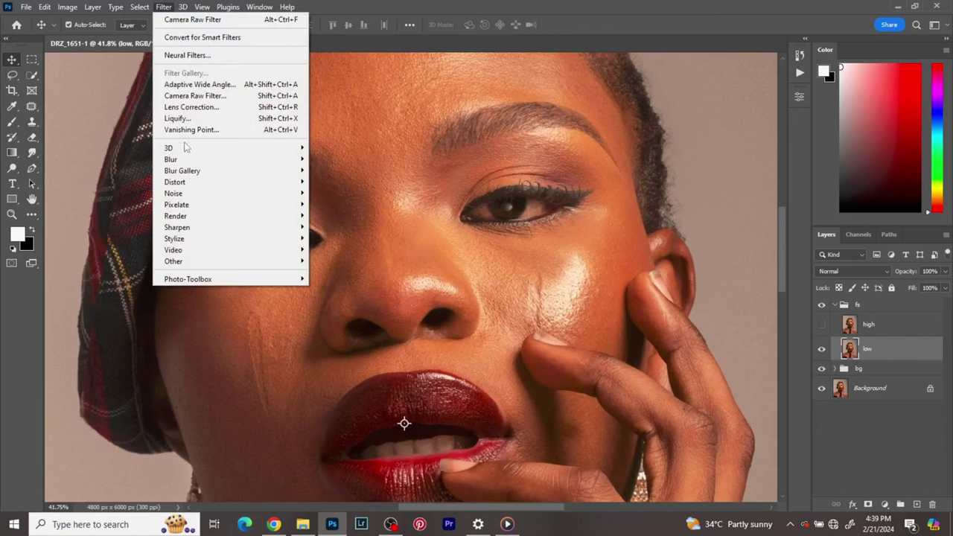
mouse_move(189, 171)
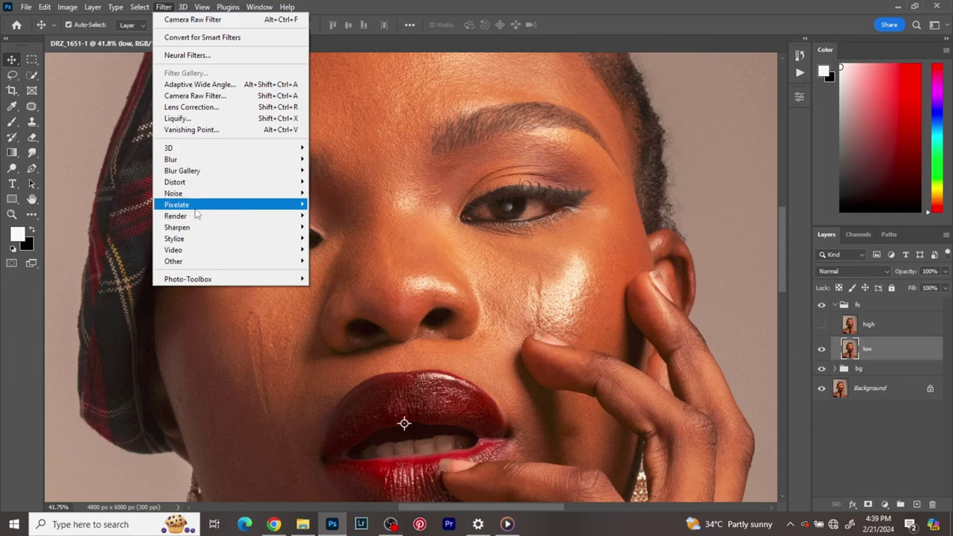
- Start the Median filter and move its dialog aside to preview the face area
mouse_move(216, 198)
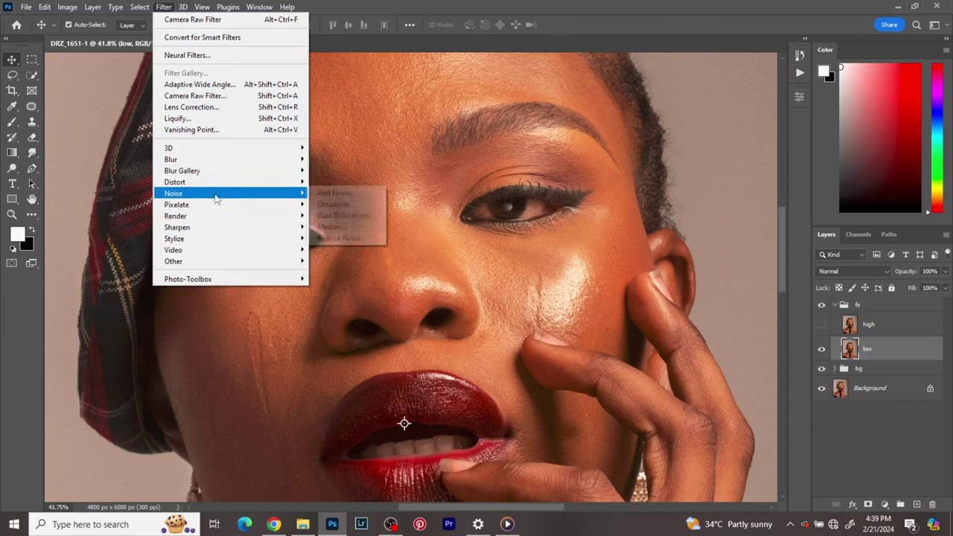
click(320, 224)
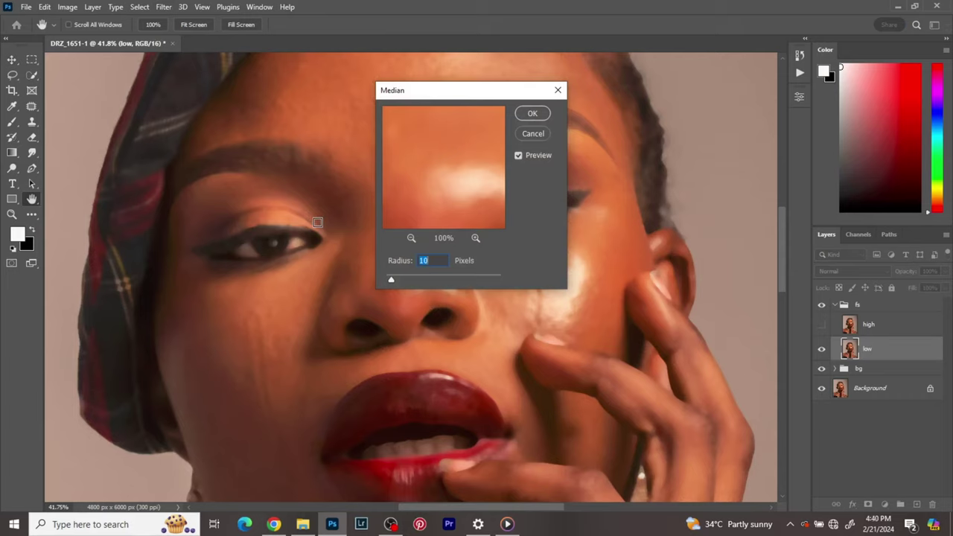
drag(449, 98, 718, 213)
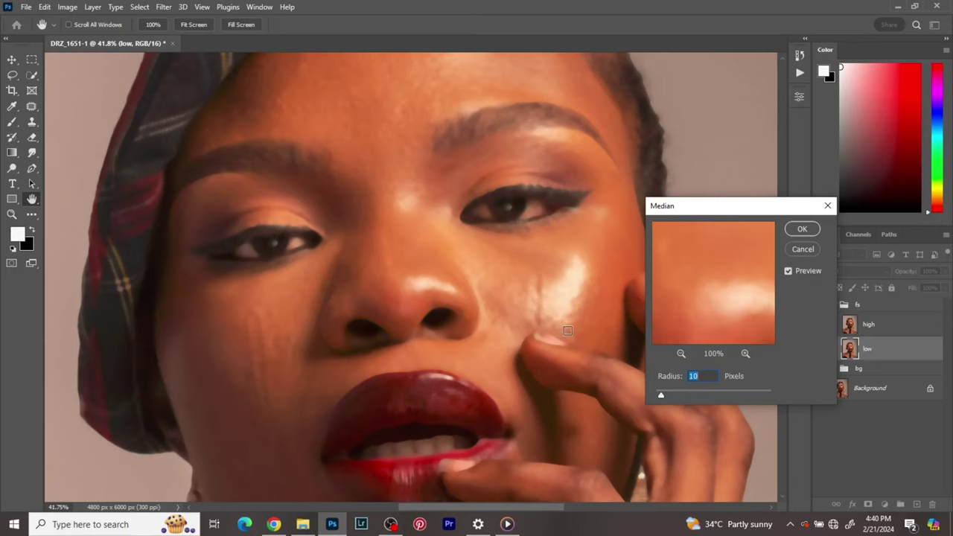
key(alt)
click(592, 130)
key(alt)
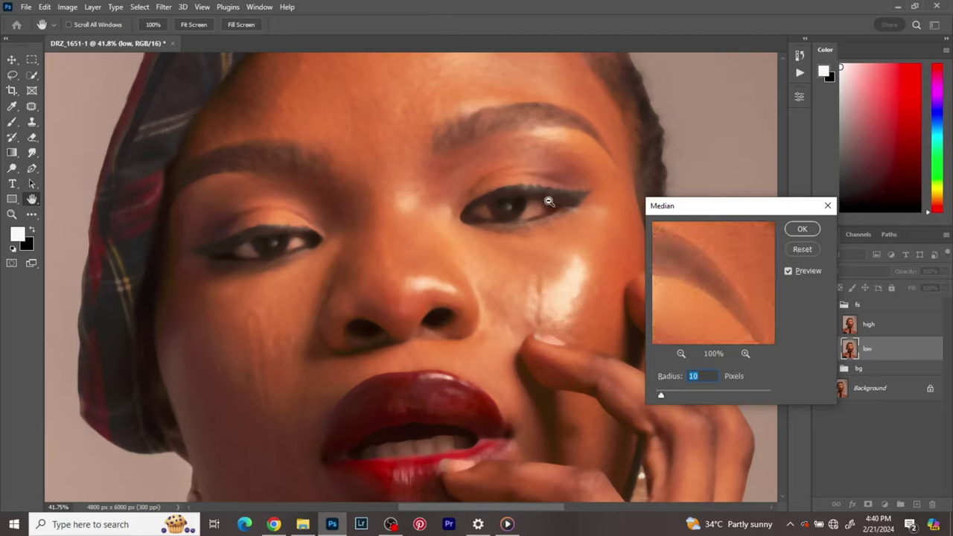
alt+click(548, 202)
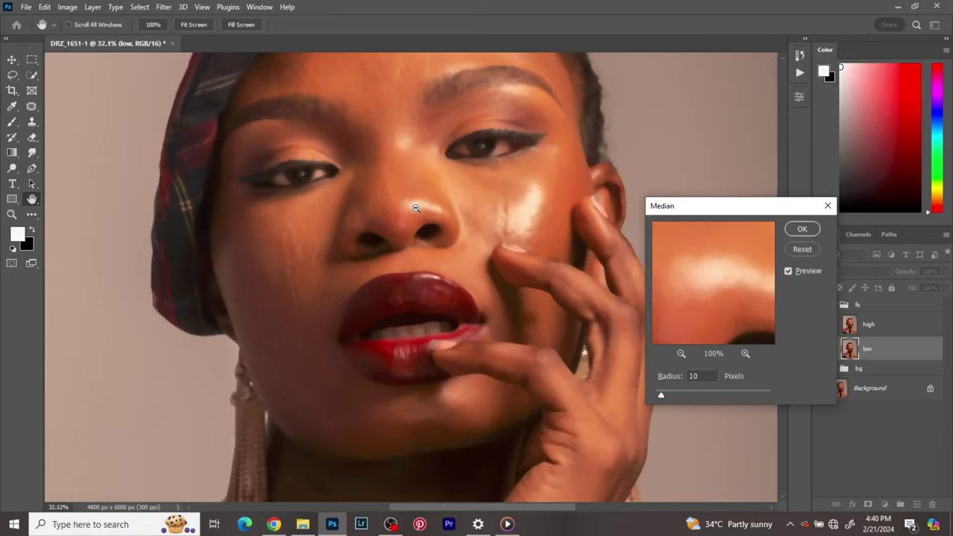
scroll(402, 158, down, 2)
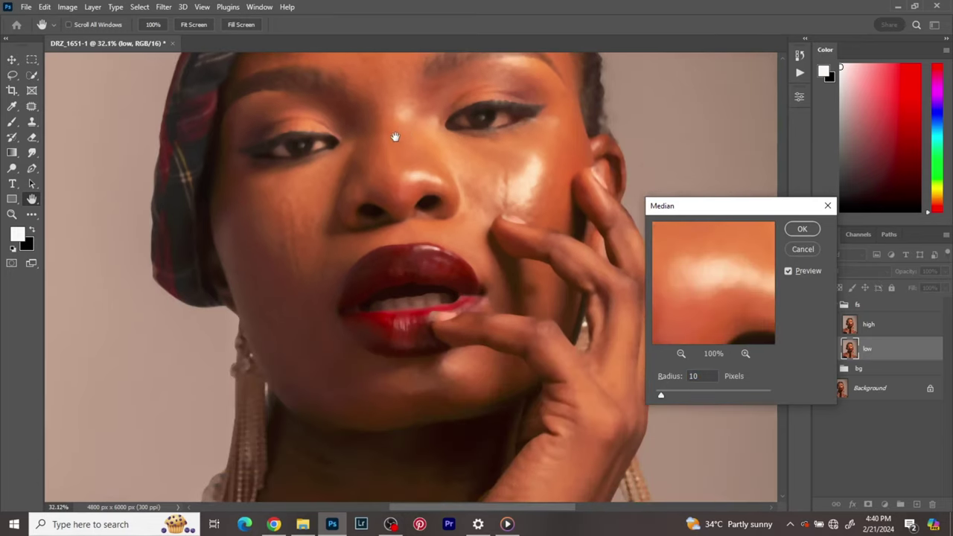
drag(395, 136, 420, 255)
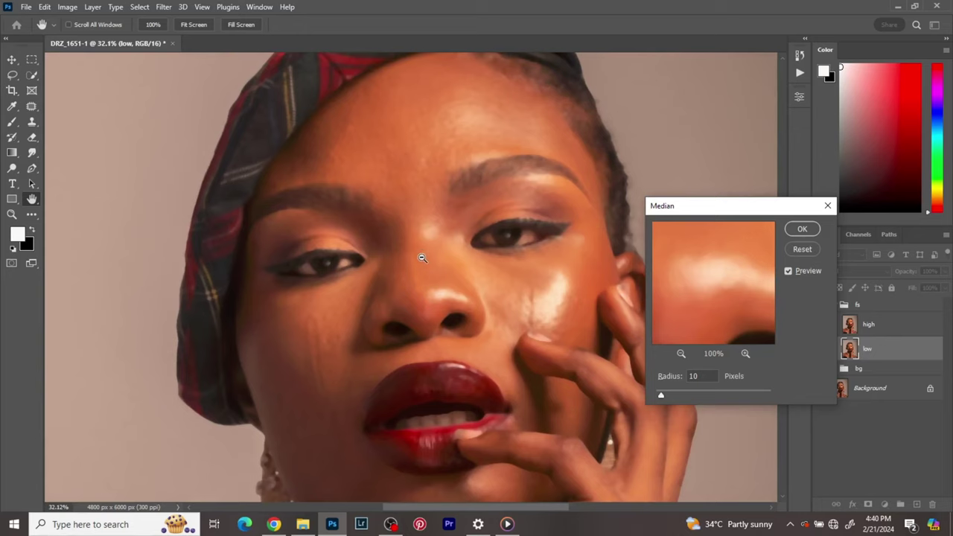
scroll(422, 258, up, 1)
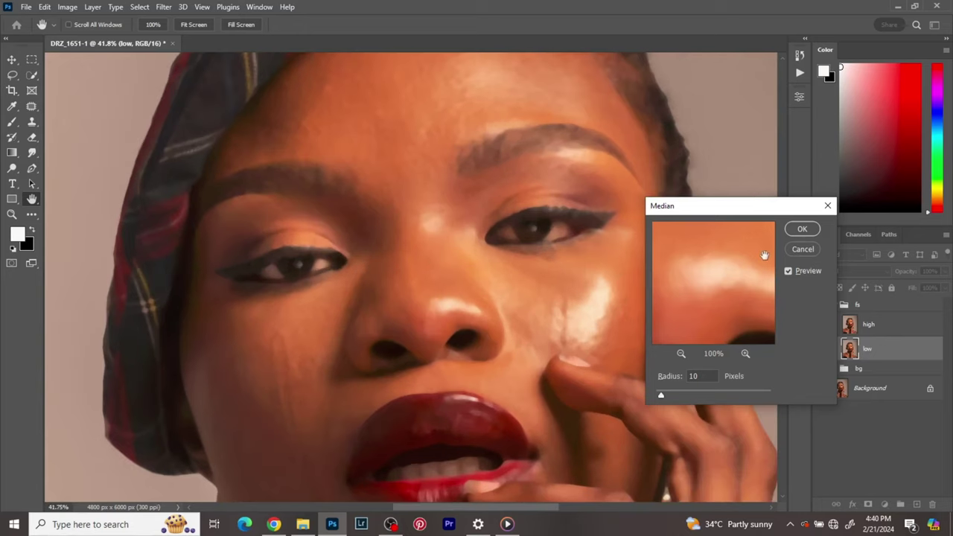
- Compare Median preview on and off, then apply it at an 11-pixel radius
click(790, 271)
click(789, 271)
scroll(705, 375, down, 2)
click(789, 272)
click(789, 272)
key(Up)
key(Up)
click(788, 272)
click(788, 271)
alt+click(572, 324)
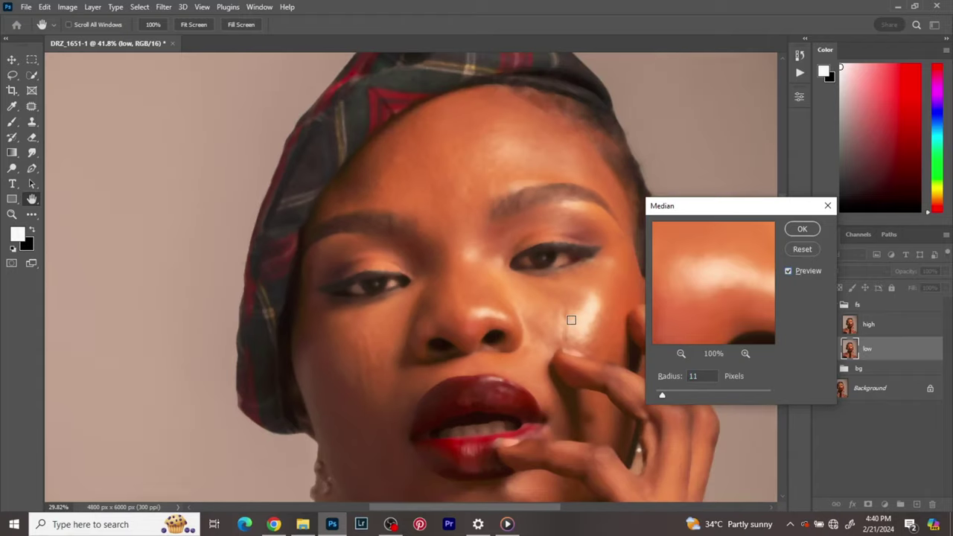
scroll(572, 323, down, 5)
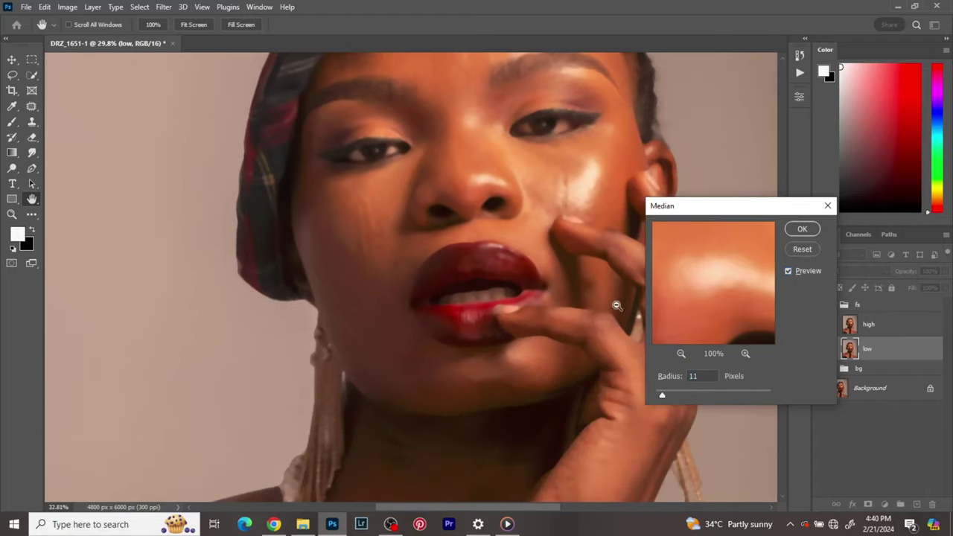
scroll(804, 243, up, 1)
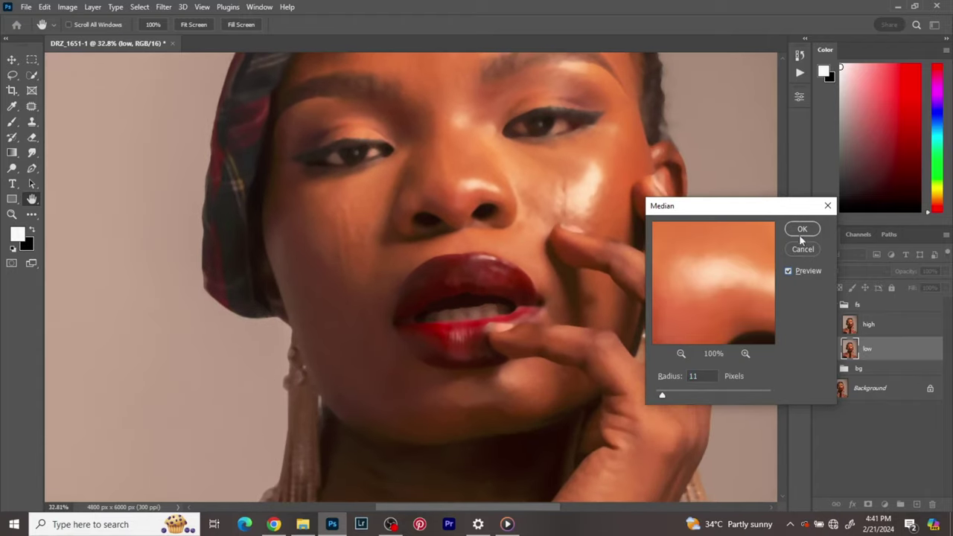
click(801, 228)
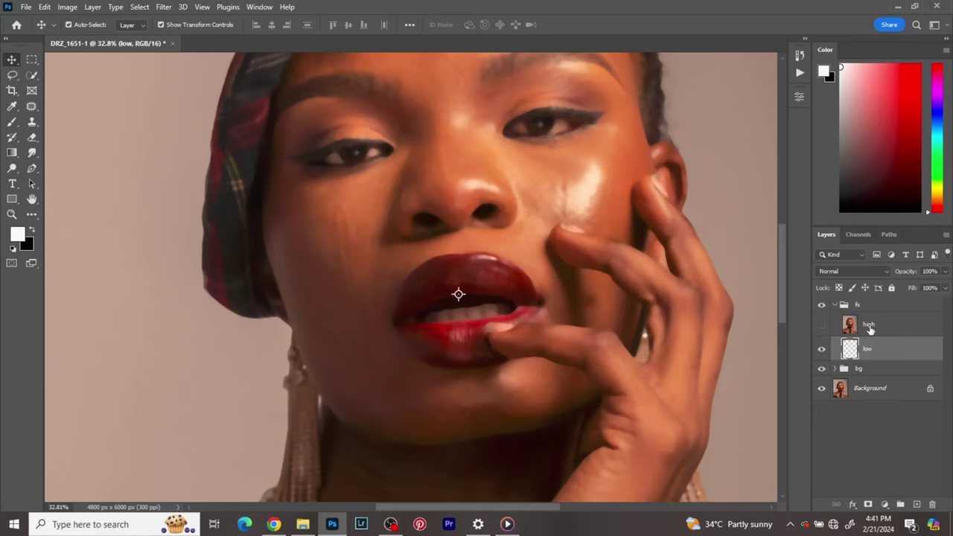
- Show and select the high layer, zoom out, and open the Image menu
click(867, 328)
click(822, 325)
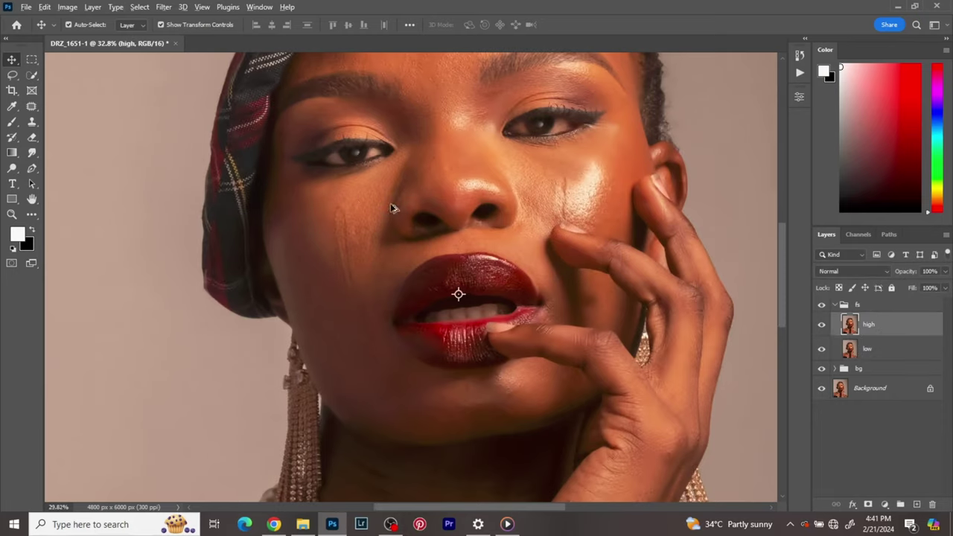
scroll(393, 208, down, 4)
scroll(423, 210, down, 2)
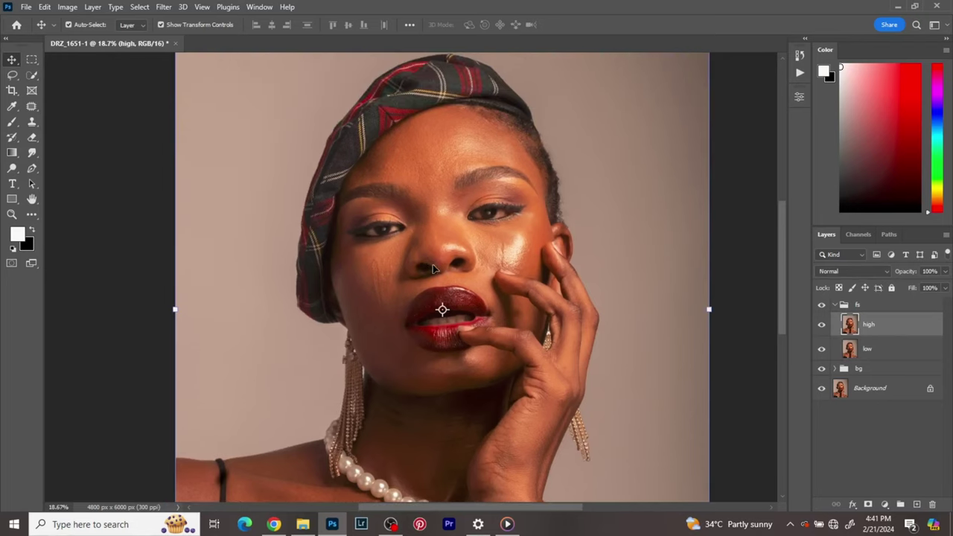
click(67, 6)
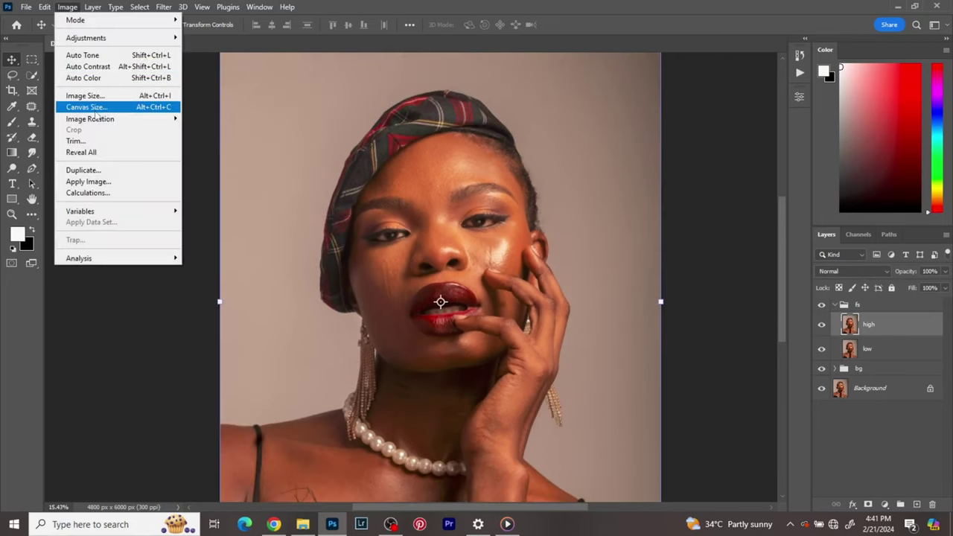
- Apply Image to the high layer from the low layer with Subtract blending, Scale 2, Offset 128
click(95, 183)
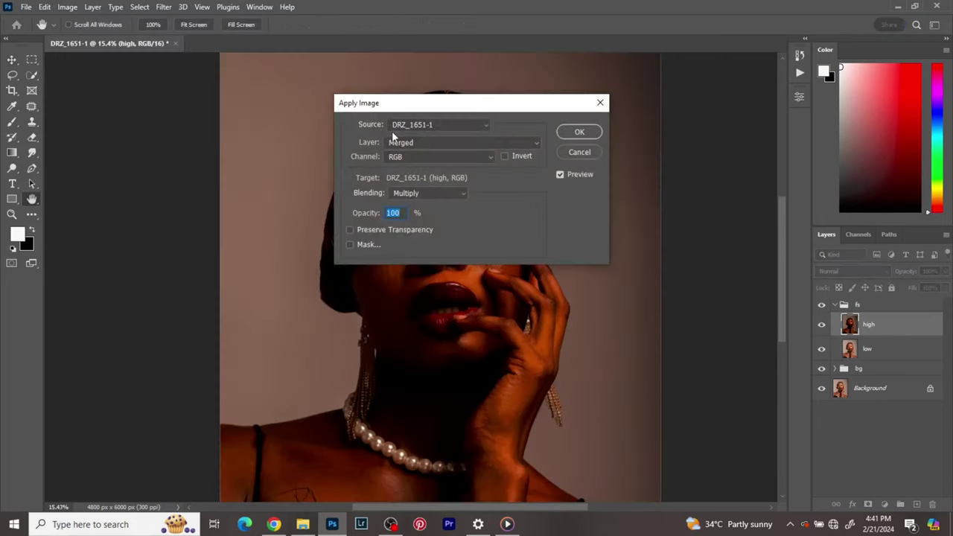
click(407, 143)
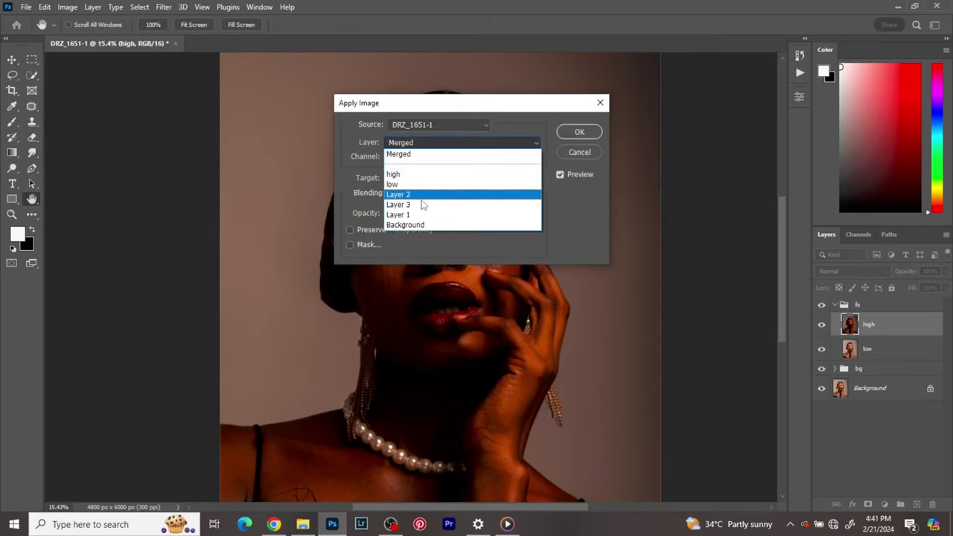
click(397, 185)
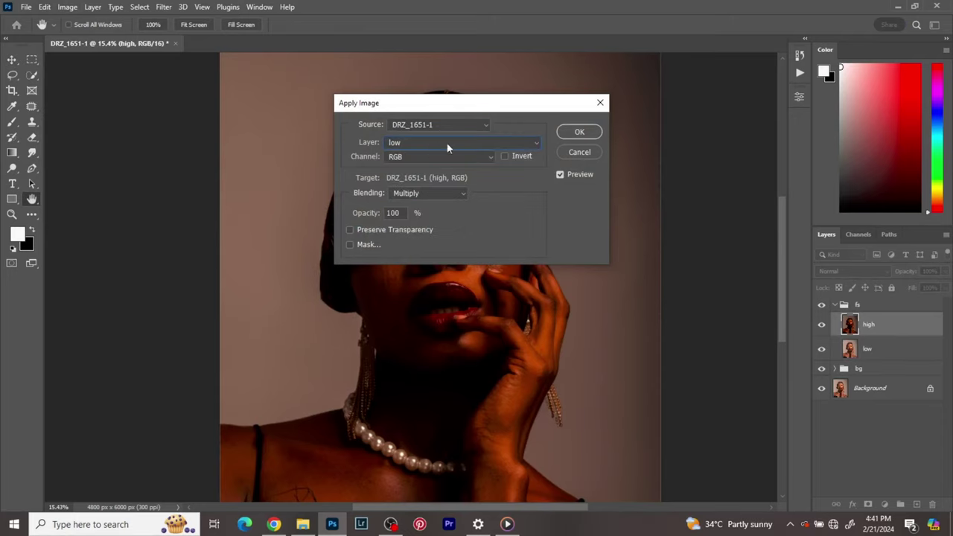
click(428, 193)
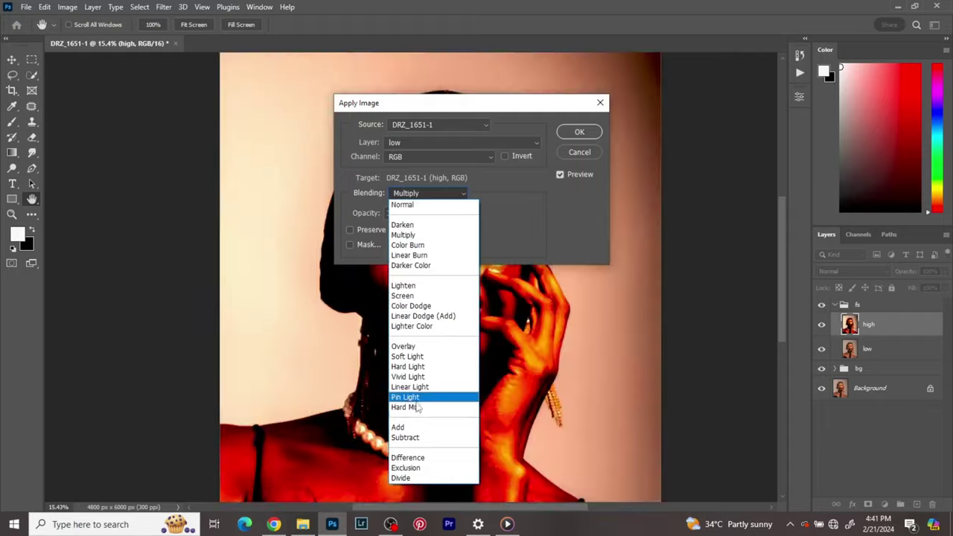
click(408, 437)
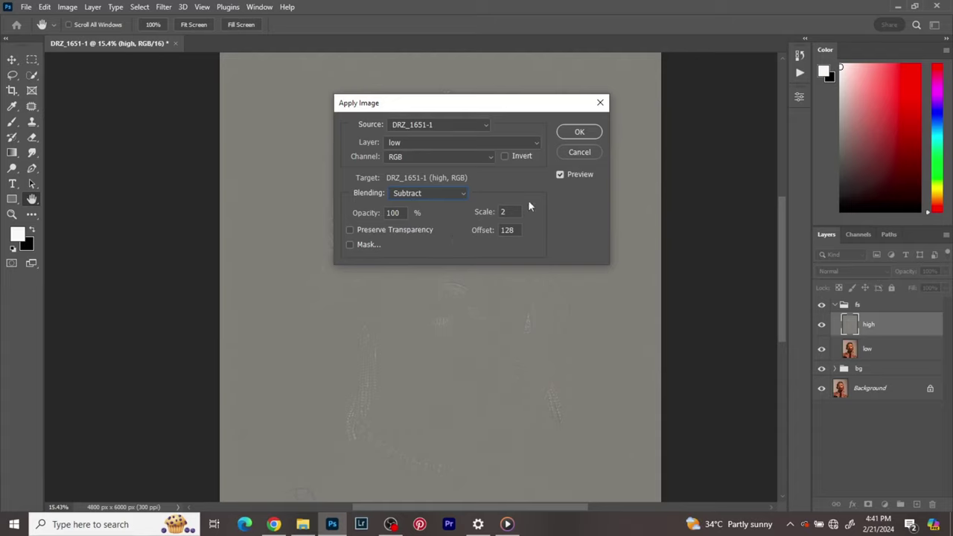
click(578, 133)
- Fit the image on screen and set the high layer's blend mode to Linear Light
key(v)
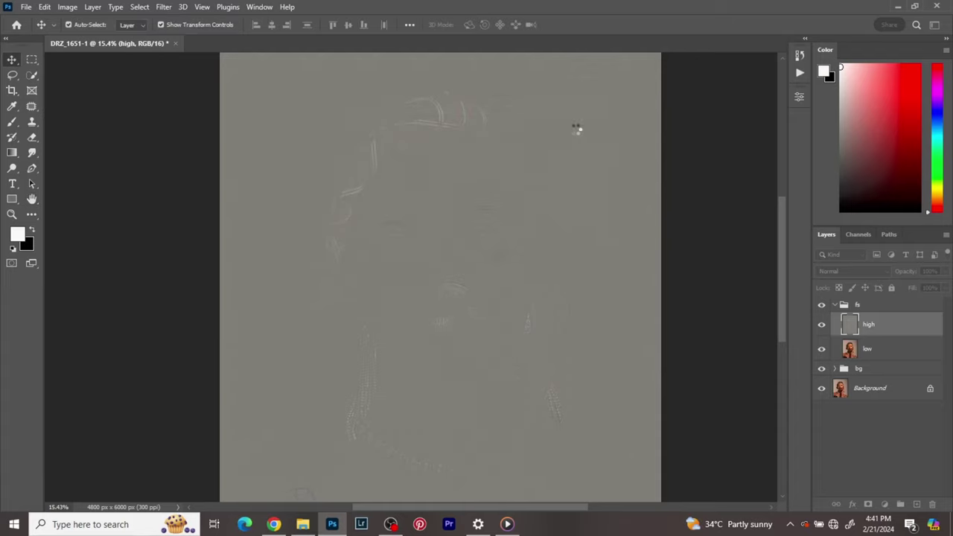
key(ctrl+0)
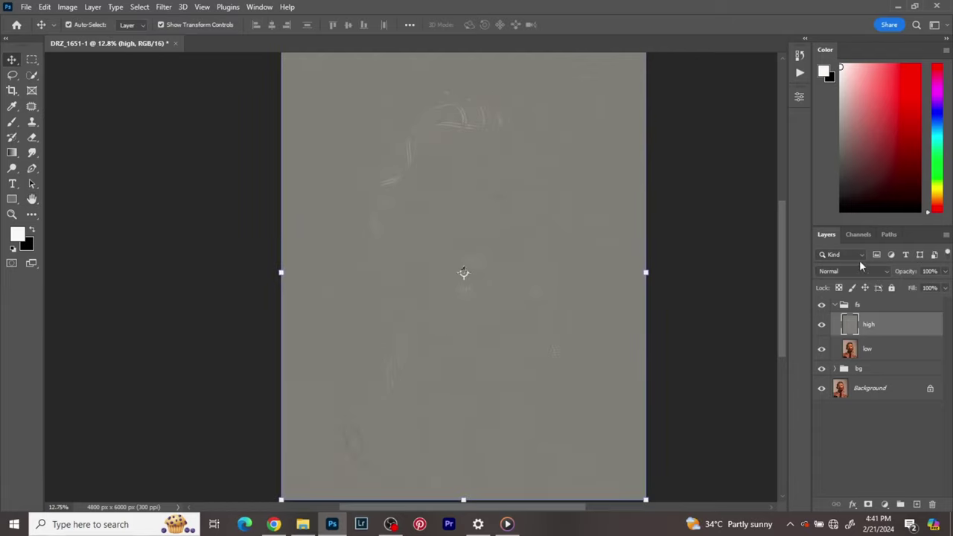
click(856, 271)
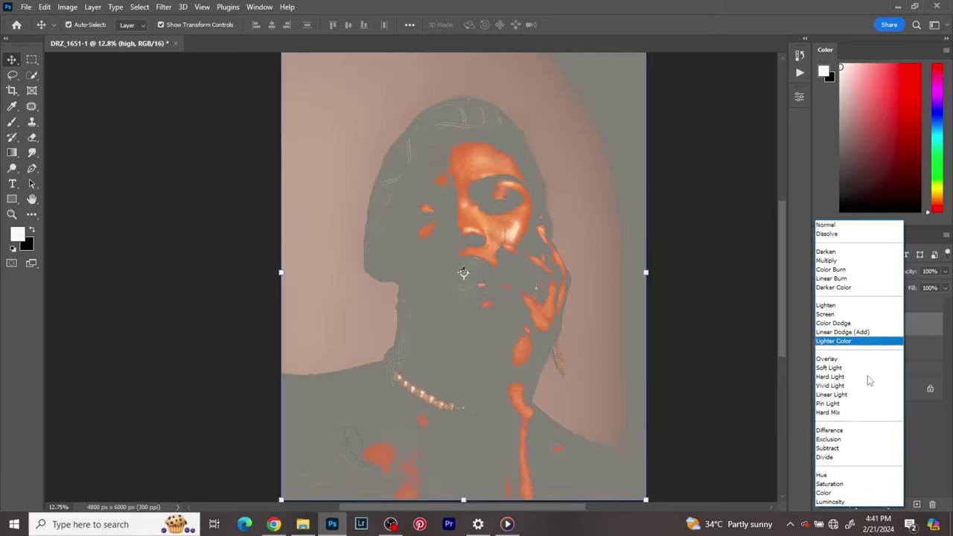
click(834, 394)
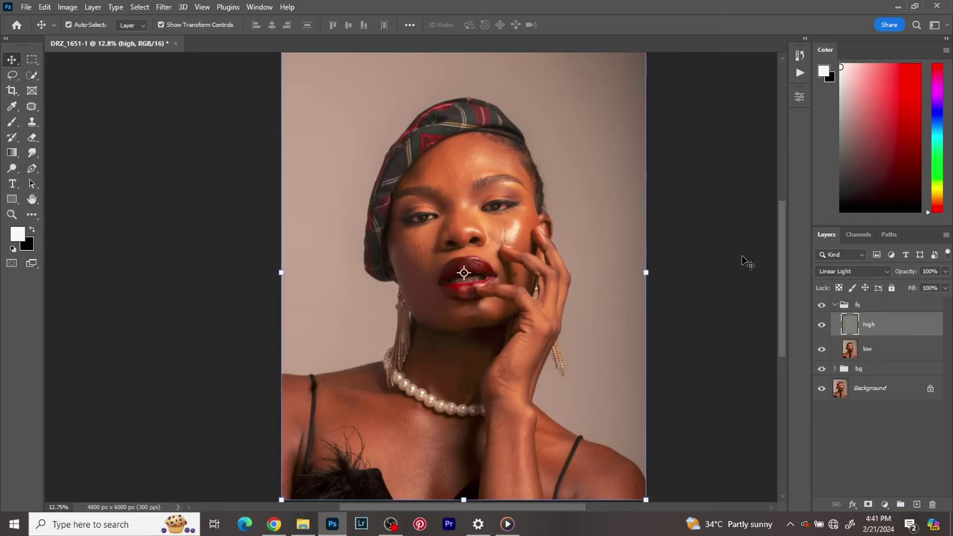
- Zoom in to inspect the forehead skin
scroll(575, 205, up, 1)
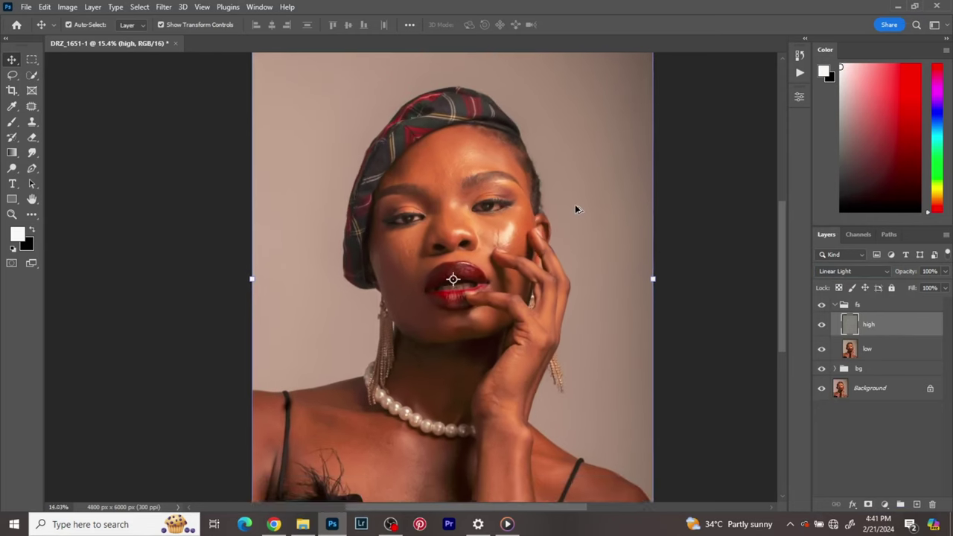
scroll(575, 204, down, 1)
scroll(444, 161, up, 1)
scroll(475, 186, up, 10)
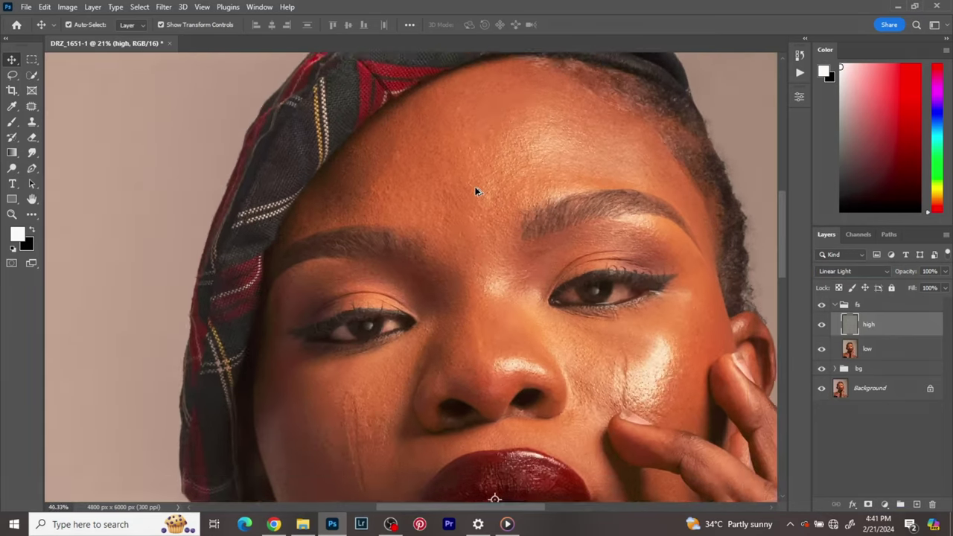
scroll(492, 191, down, 1)
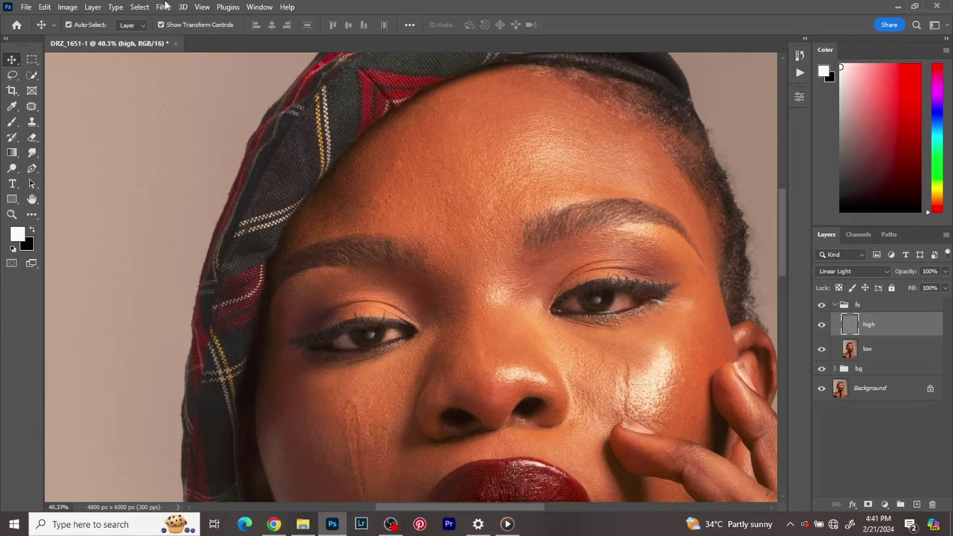
- Clone clean texture over forehead blemishes and above the left brow with the Clone Stamp
click(32, 121)
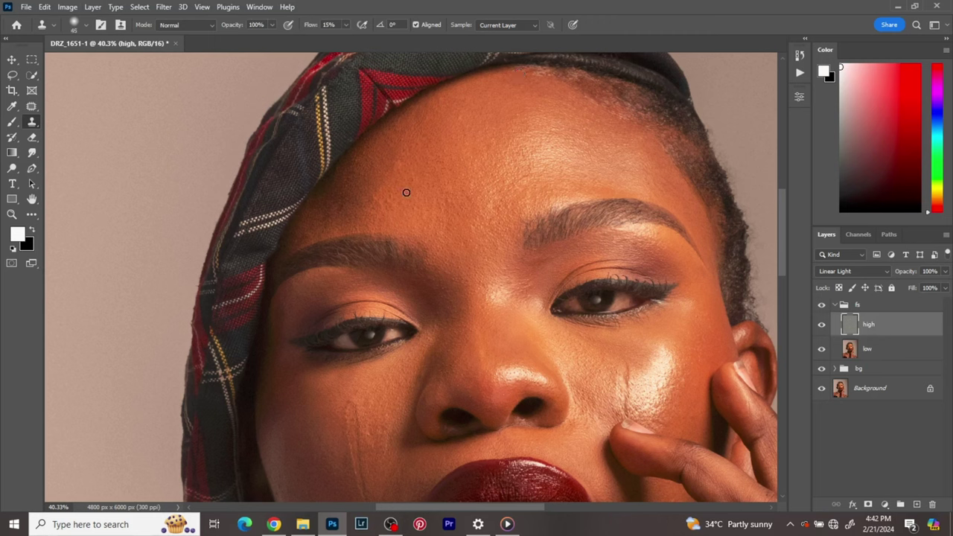
drag(390, 194, 350, 206)
mouse_move(325, 240)
mouse_down()
mouse_move(327, 230)
mouse_move(310, 249)
mouse_move(317, 228)
mouse_move(300, 236)
mouse_up()
drag(374, 213, 374, 213)
drag(387, 170, 388, 170)
- Resample clean skin as the clone source, then select the low layer
alt+click(562, 152)
alt+click(545, 287)
scroll(387, 424, down, 5)
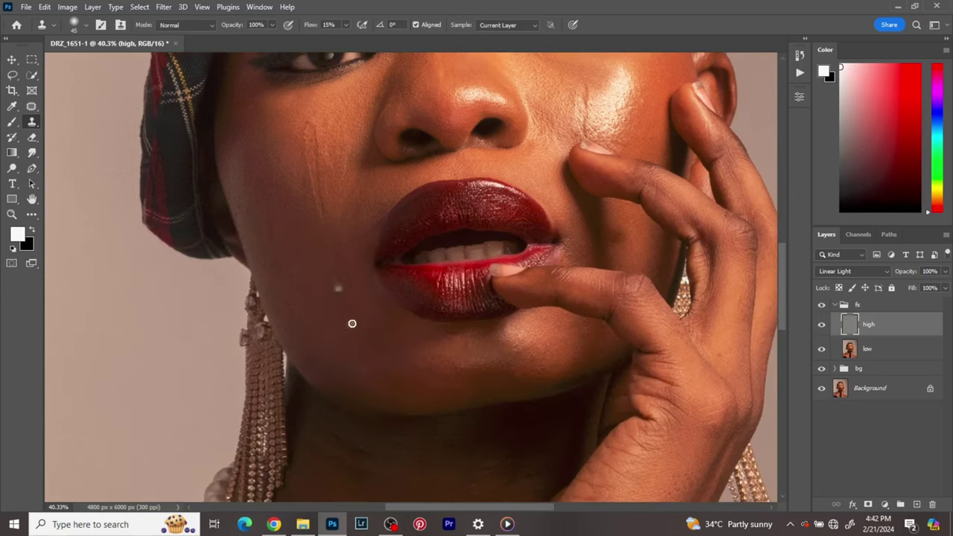
scroll(588, 287, up, 3)
alt+click(476, 265)
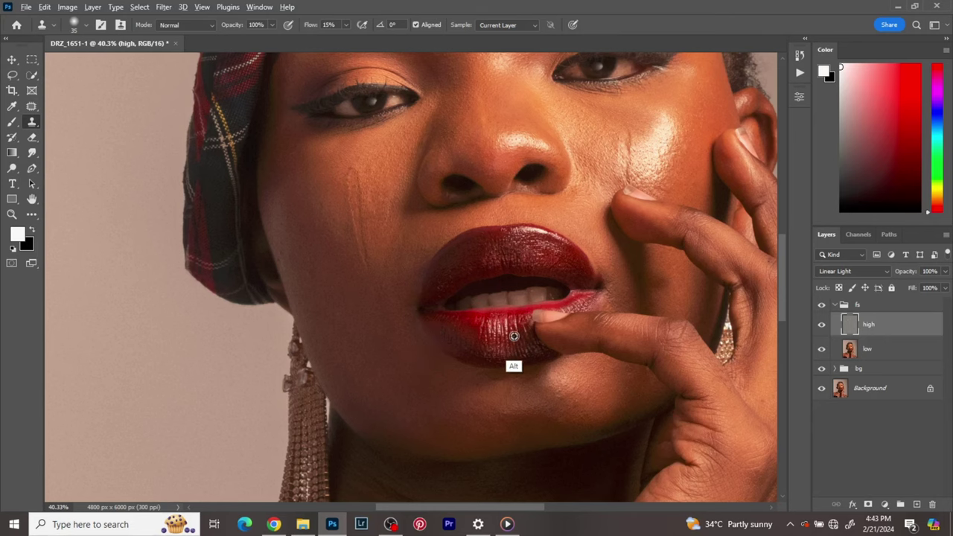
scroll(515, 363, down, 3)
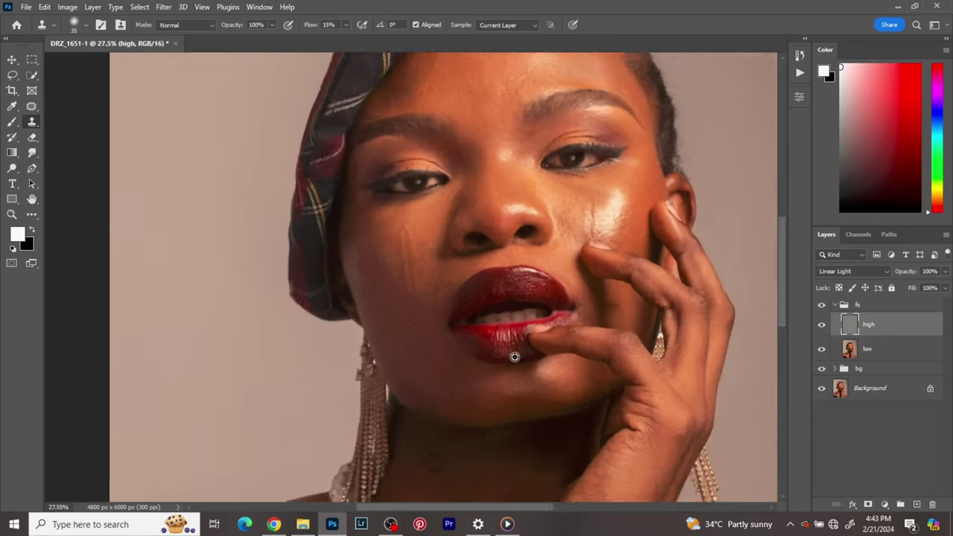
click(888, 348)
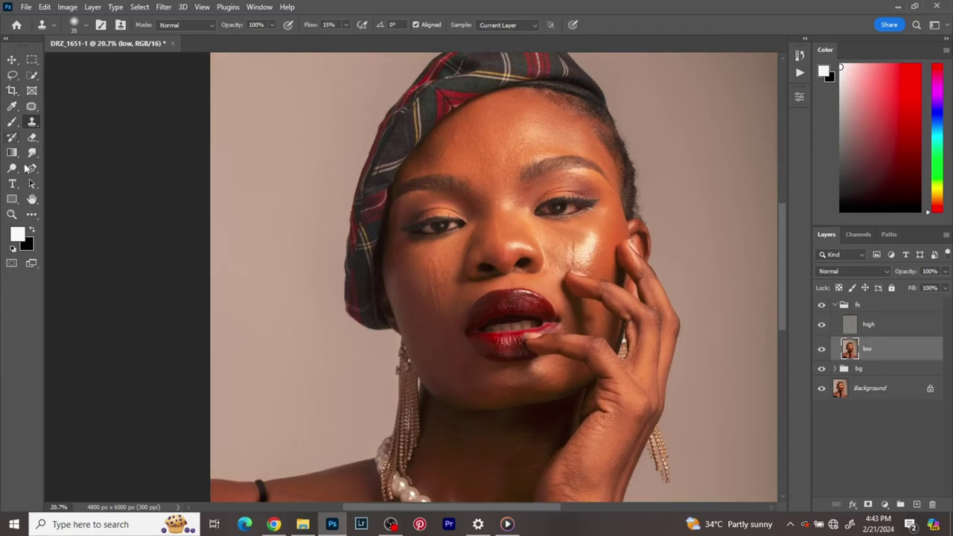
- Switch to the Mixer Brush Tool and clean all paint out of the brush
right_click(12, 121)
click(56, 155)
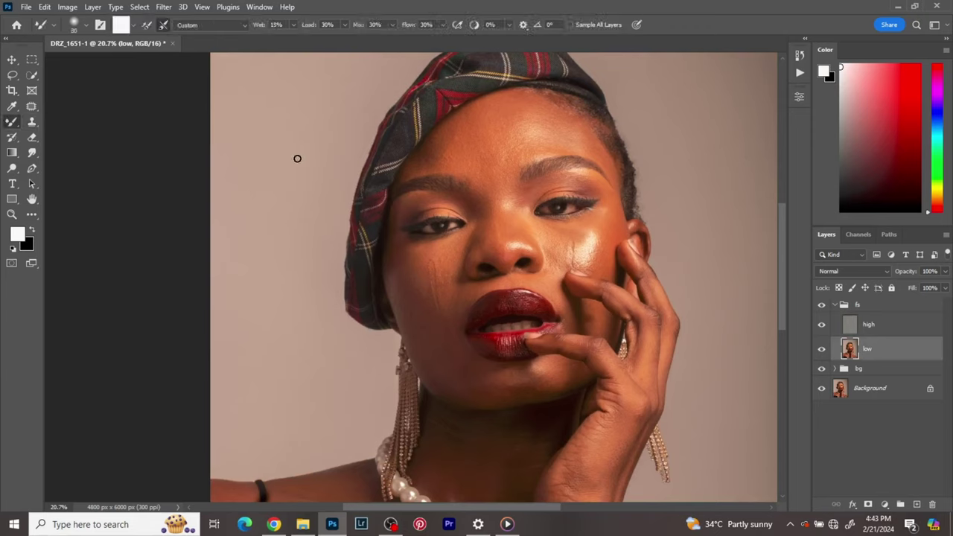
click(133, 27)
click(140, 48)
- Zoom in on the face and blend skin tones, resizing the mixer brush between 150 and 400
key(h)
drag(568, 156, 556, 200)
key(ctrl+plus)
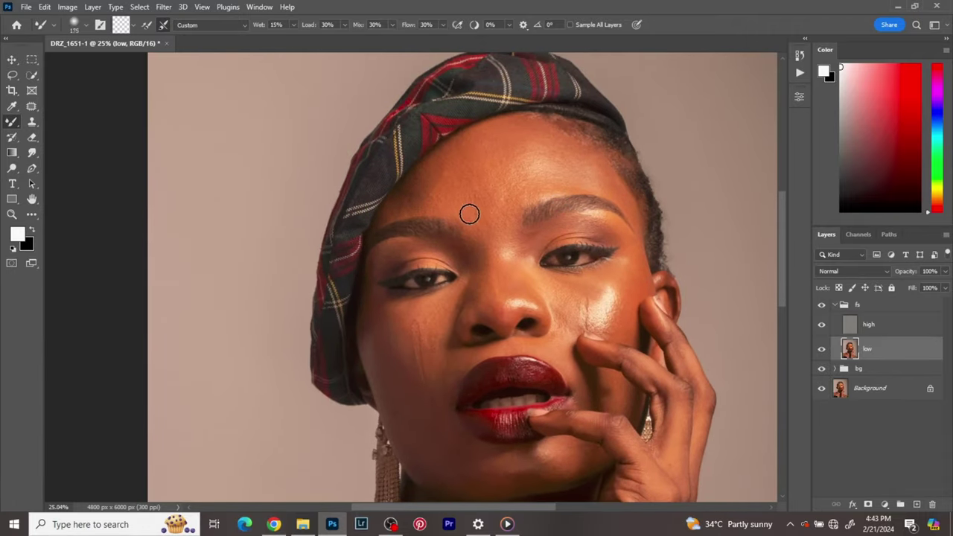
key(bracketright)
key(bracketright)
key(bracketright)
key(bracketright)
key(bracketright)
key(bracketright)
key(bracketright)
key(bracketright)
key(bracketleft)
key(bracketleft)
key(bracketleft)
key(bracketright)
key(bracketright)
key(bracketleft)
key(bracketleft)
key(bracketleft)
key(bracketleft)
key(bracketleft)
key(bracketleft)
key(bracketright)
key(bracketright)
key(bracketright)
key(bracketright)
key(bracketright)
key(bracketright)
key(bracketleft)
key(bracketleft)
key(bracketleft)
key(bracketleft)
key(bracketleft)
key(bracketright)
key(bracketright)
key(bracketright)
key(bracketright)
key(bracketright)
key(bracketright)
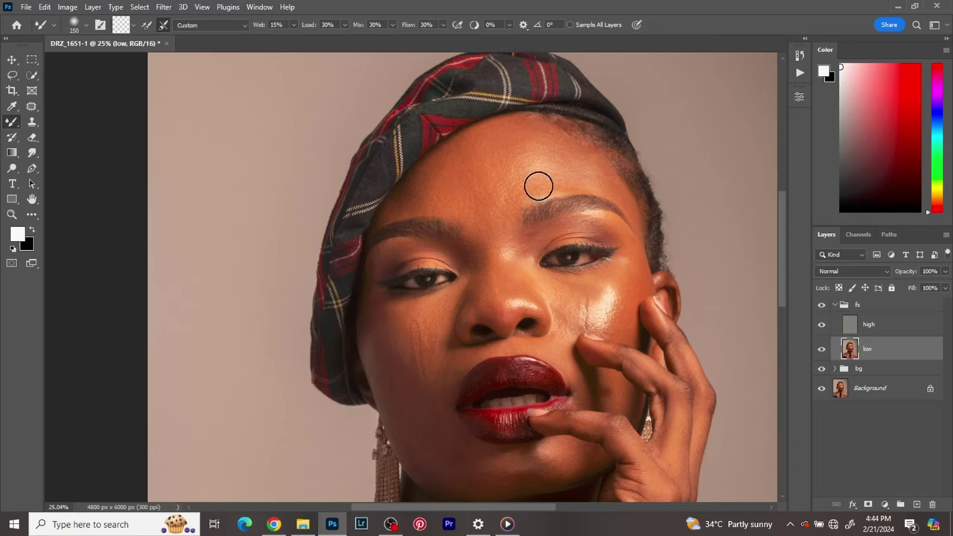
key(bracketleft)
key(bracketleft)
key(bracketleft)
key(bracketleft)
key(bracketleft)
key(bracketleft)
key(bracketright)
key(bracketright)
key(bracketright)
key(bracketright)
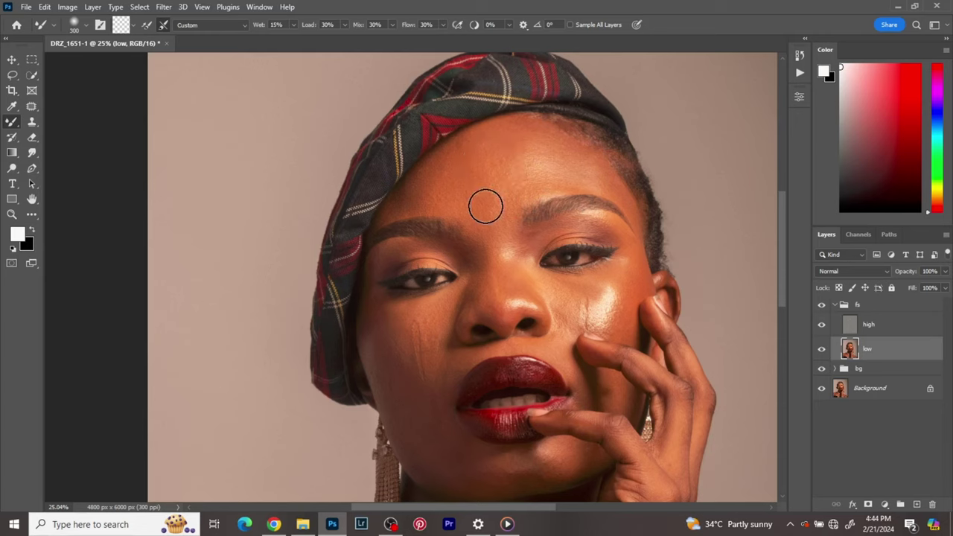
key(bracketright)
key(bracketright)
key(bracketleft)
key(bracketleft)
key(bracketleft)
key(bracketleft)
key(bracketright)
key(bracketright)
key(bracketright)
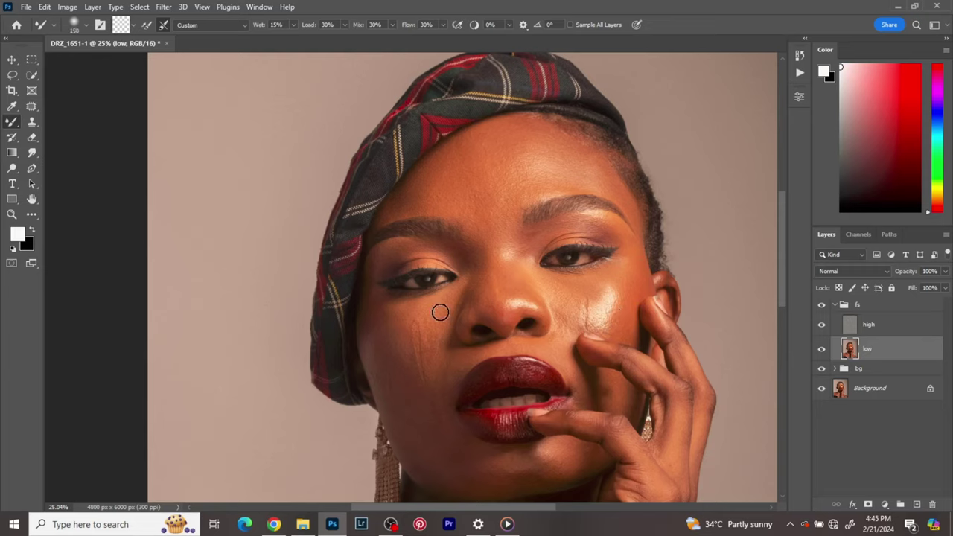
key(bracketright)
key(bracketright)
key(bracketright)
key(bracketright)
key(bracketright)
key(bracketright)
key(bracketright)
- Blend skin tones across the cheek and jaw, varying the brush size from 125 to 400
drag(417, 441, 357, 347)
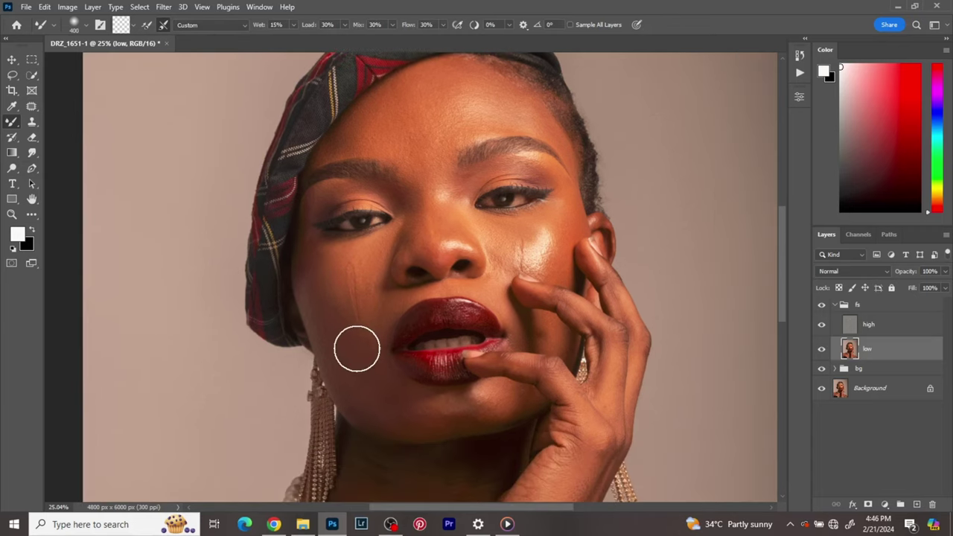
key(bracketleft)
key(bracketleft)
key(bracketleft)
key(bracketleft)
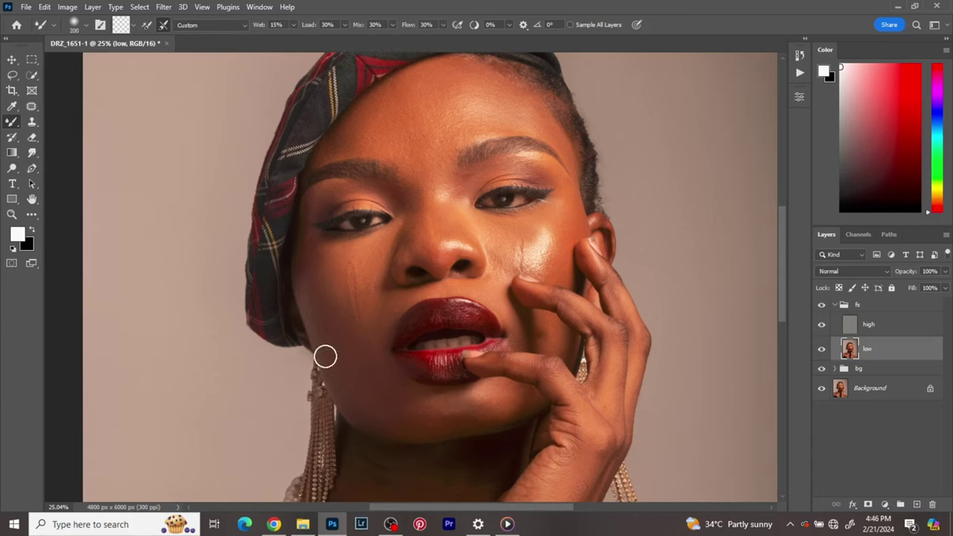
key(bracketleft)
key(bracketleft)
key(bracketright)
key(bracketright)
key(bracketright)
key(bracketright)
key(bracketright)
key(bracketleft)
key(bracketright)
key(bracketright)
key(bracketright)
scroll(491, 417, down, 3)
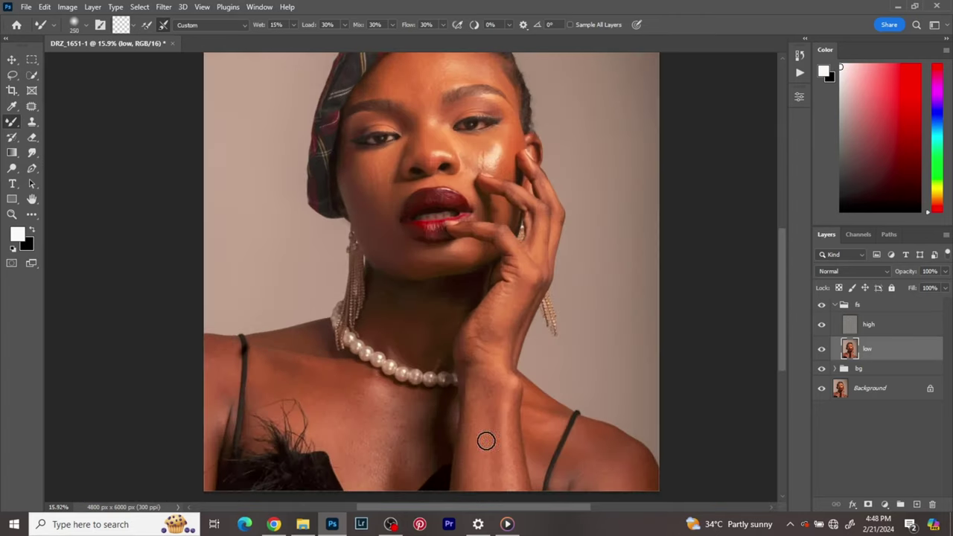
key(bracketright)
key(bracketright)
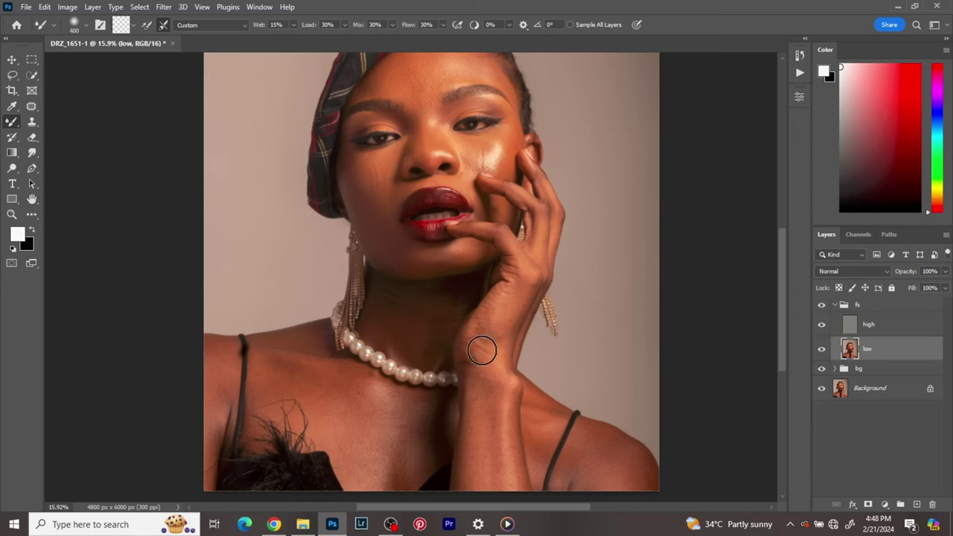
key(bracketleft)
- Load the subject outline from the bg group as a selection and keep blending at brush sizes 200-400
click(835, 368)
ctrl+click(850, 411)
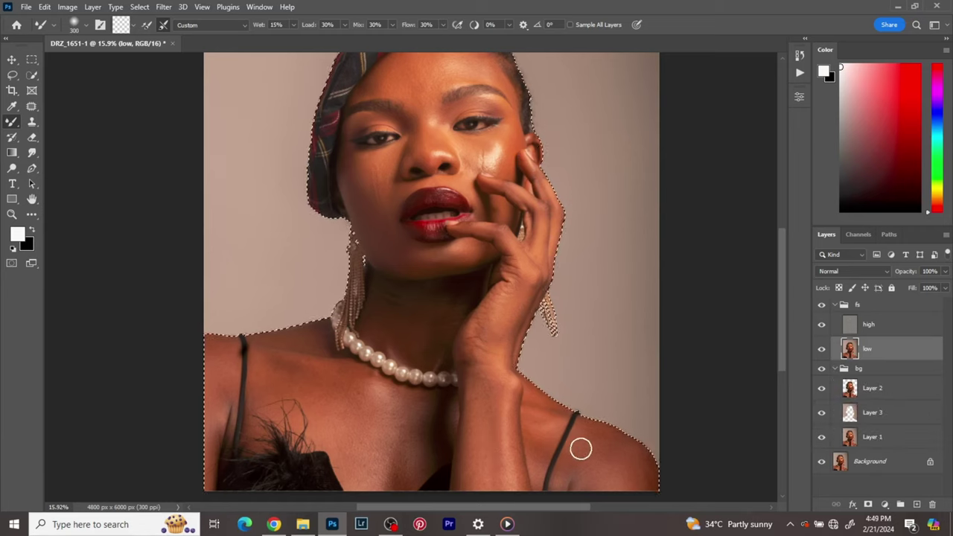
key(bracketleft)
key(bracketleft)
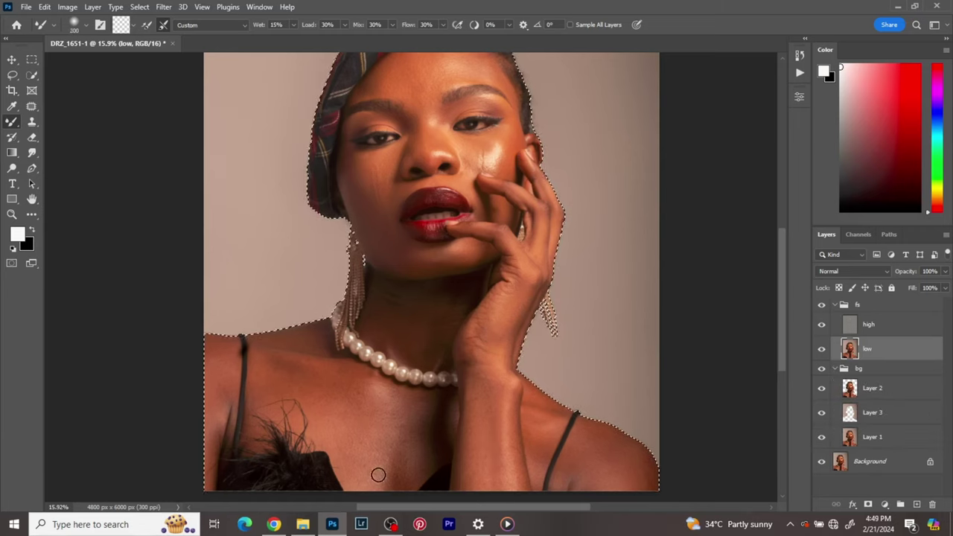
key(bracketright)
key(bracketright)
key(bracketright)
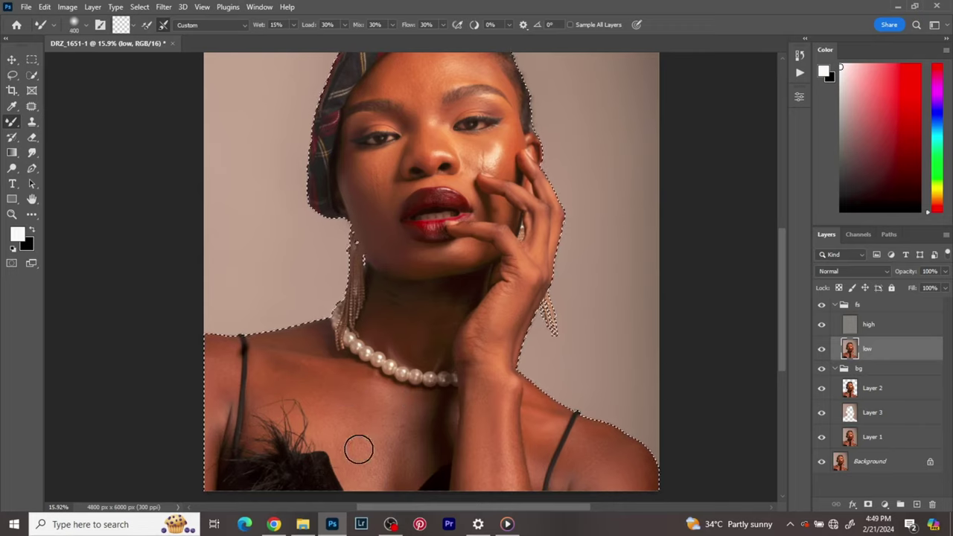
key(bracketleft)
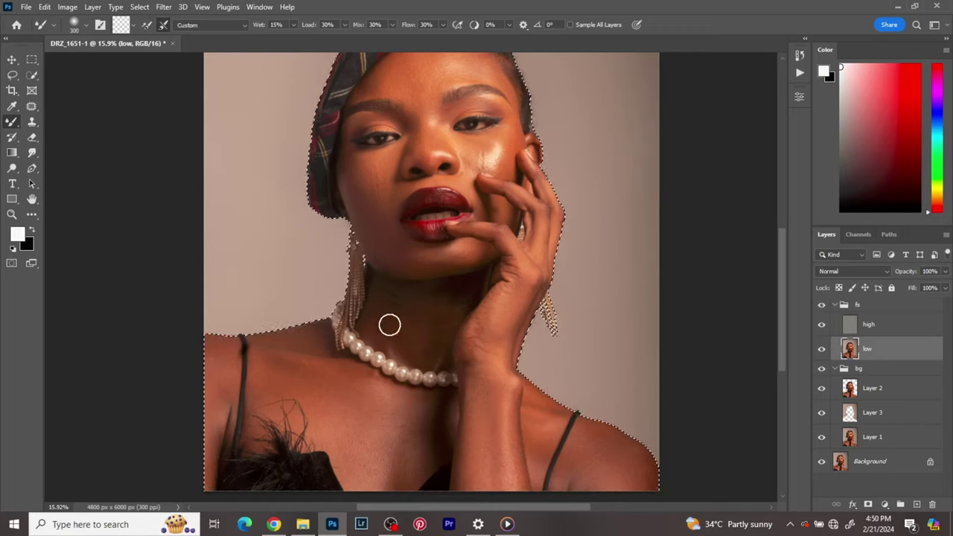
key(bracketright)
key(bracketright)
key(bracketleft)
key(bracketleft)
key(bracketleft)
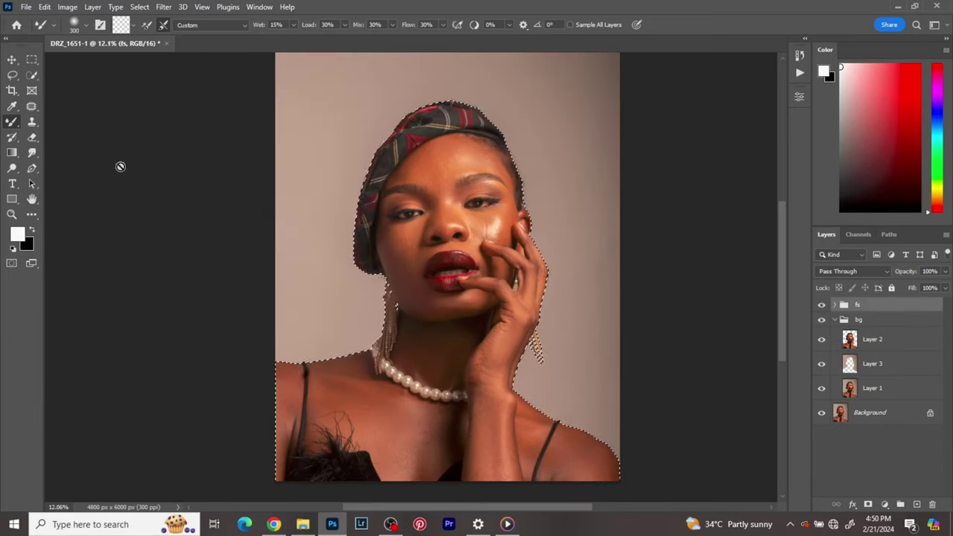
- Switch to the Lasso tool and zoom out to the full portrait
key(l)
scroll(376, 171, down, 1)
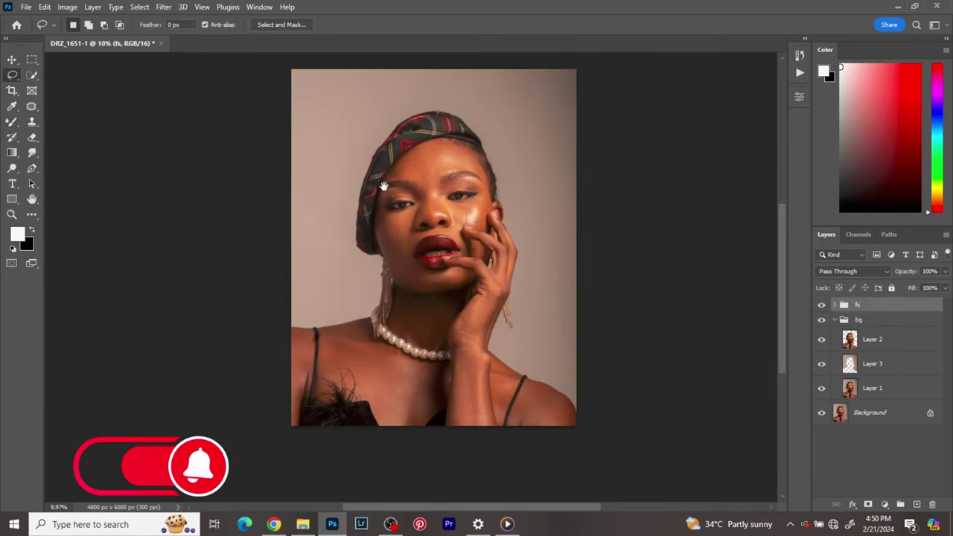
scroll(383, 185, up, 1)
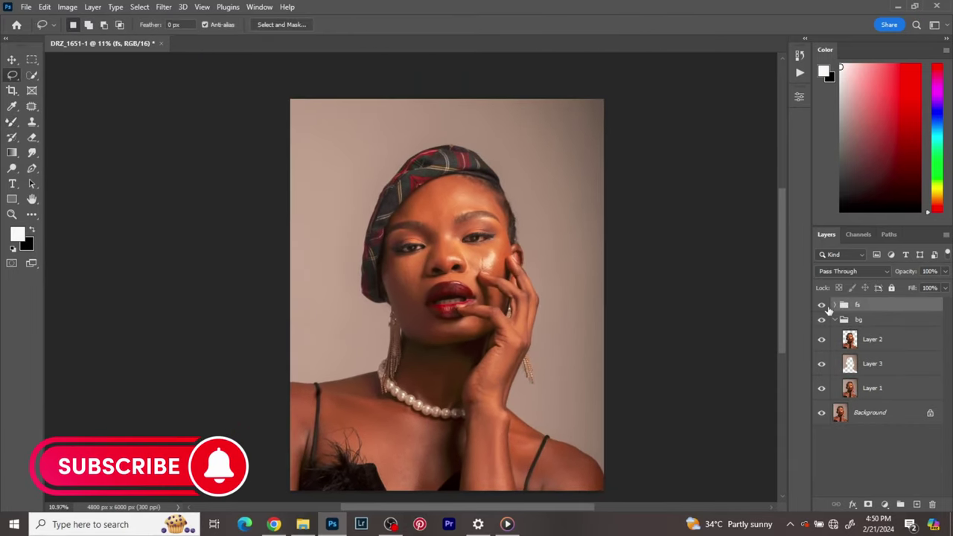
click(826, 308)
click(822, 308)
click(821, 309)
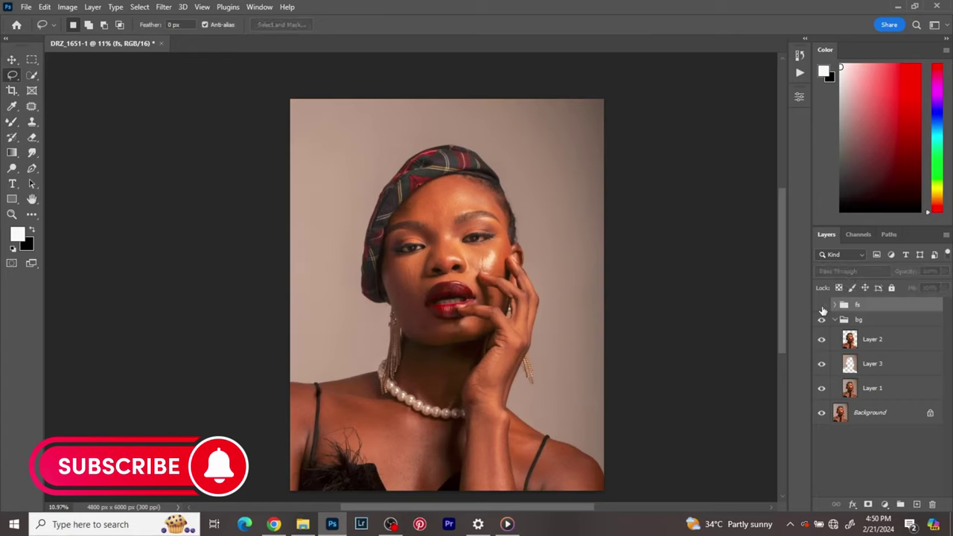
click(822, 307)
click(822, 308)
click(821, 308)
click(821, 308)
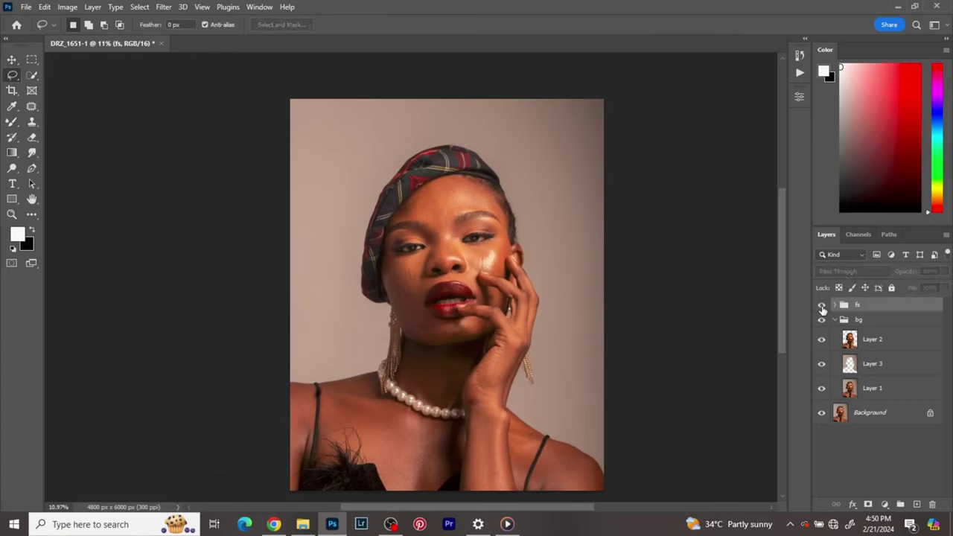
click(822, 308)
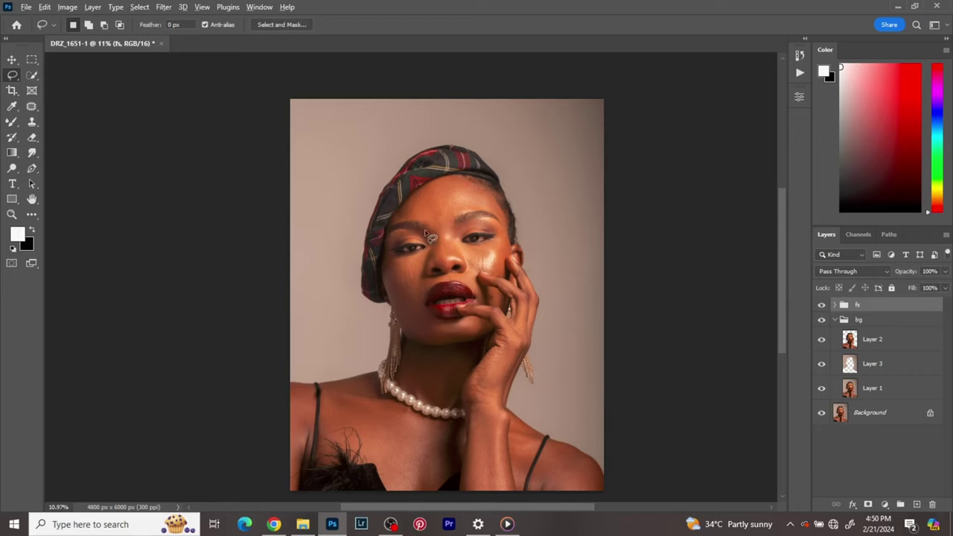
scroll(446, 223, up, 3)
scroll(454, 221, down, 2)
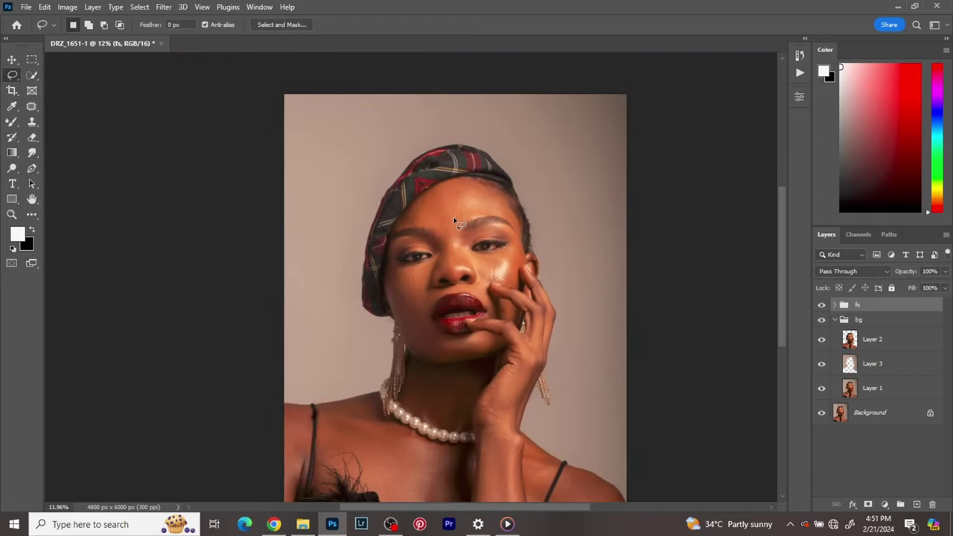
scroll(455, 231, down, 1)
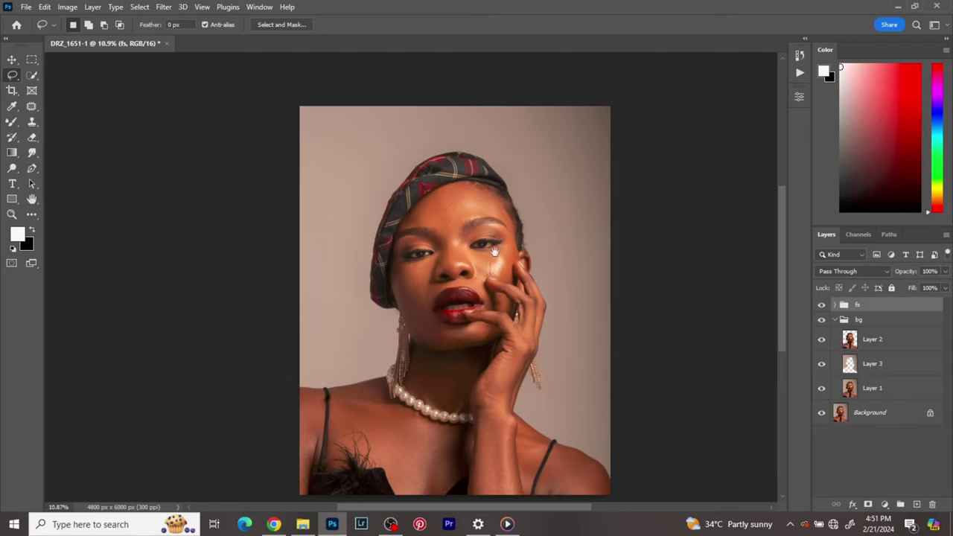
scroll(494, 252, up, 1)
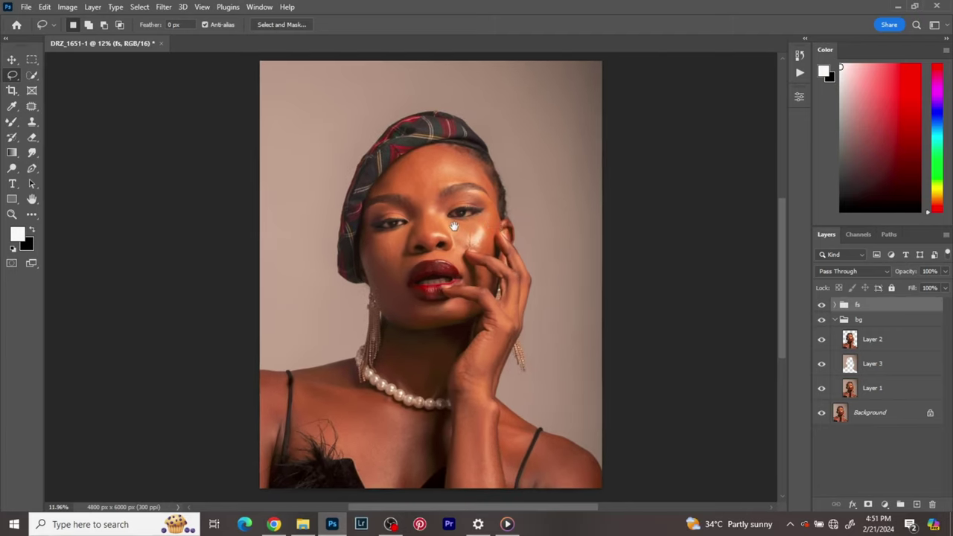
drag(454, 225, 463, 227)
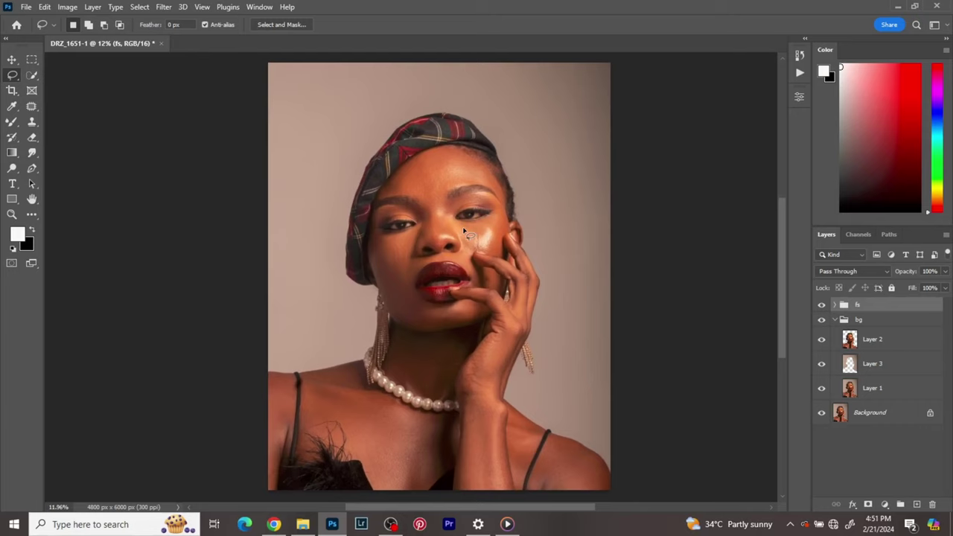
- Add two Curves adjustment layers, Curves 1 and Curves 2
key(v)
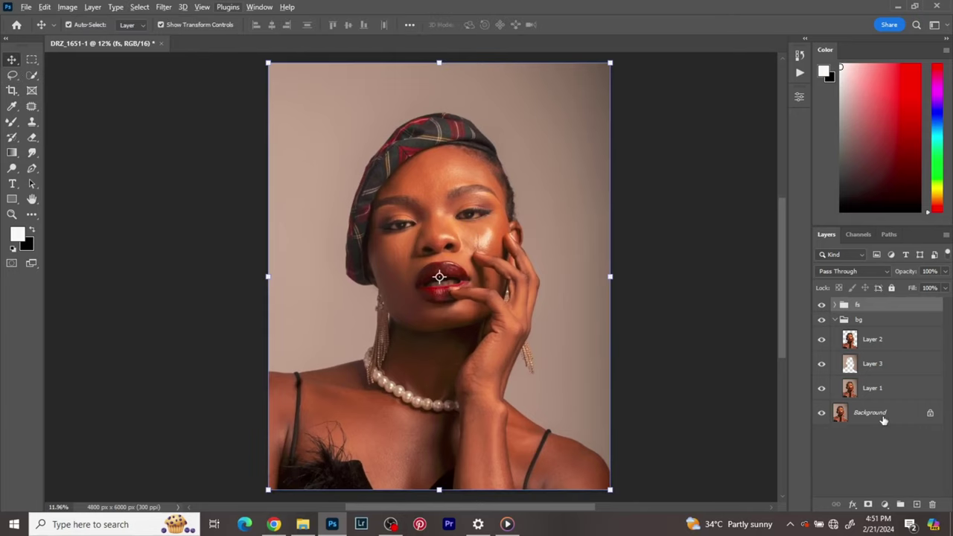
click(883, 505)
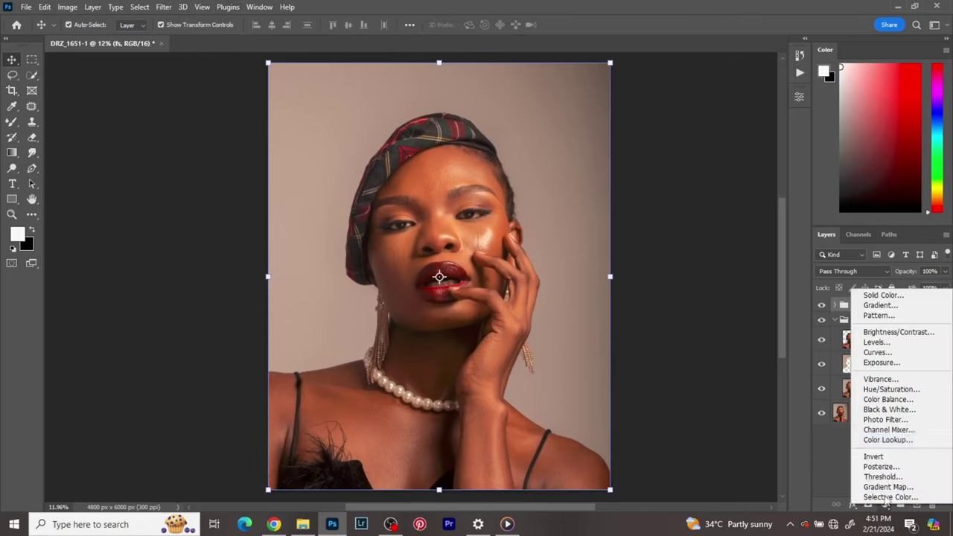
click(874, 355)
click(886, 505)
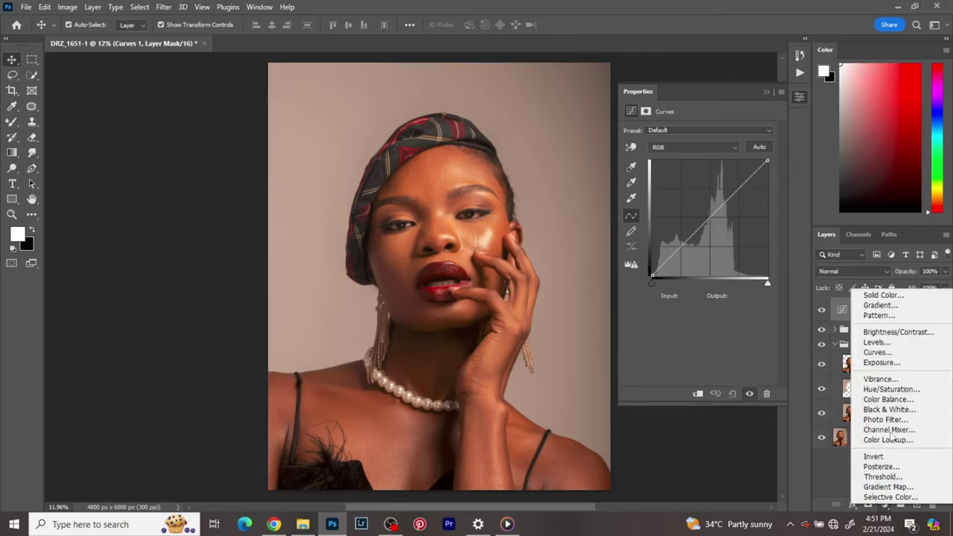
click(874, 355)
- Rename Curves 1 to 'burn' and pull its curve midpoint down to Input 137, Output 117
click(854, 335)
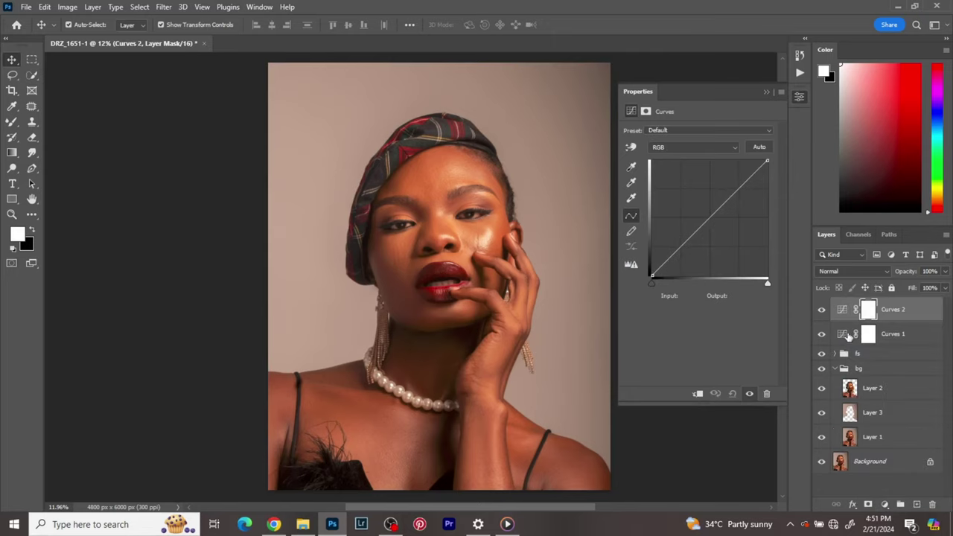
double_click(893, 334)
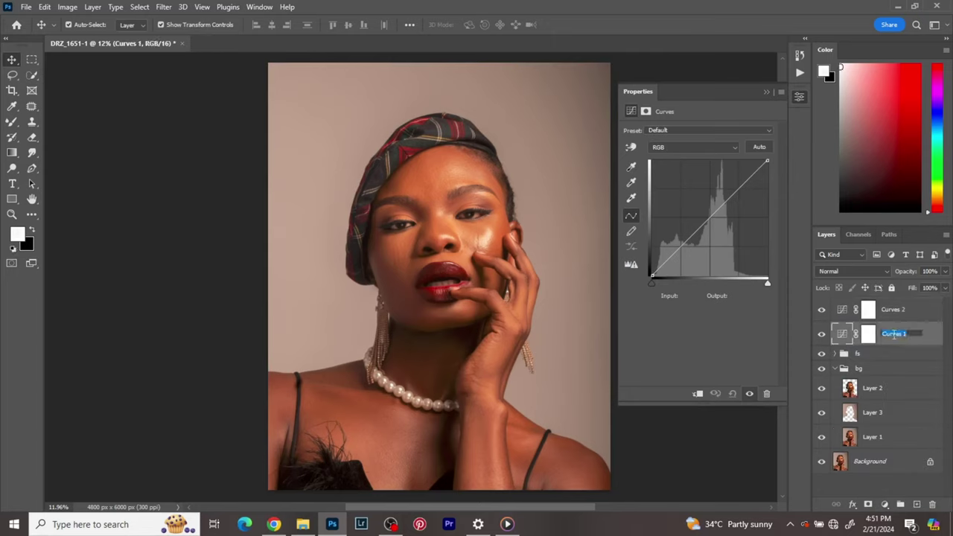
text(burn)
click(710, 218)
drag(709, 218, 712, 219)
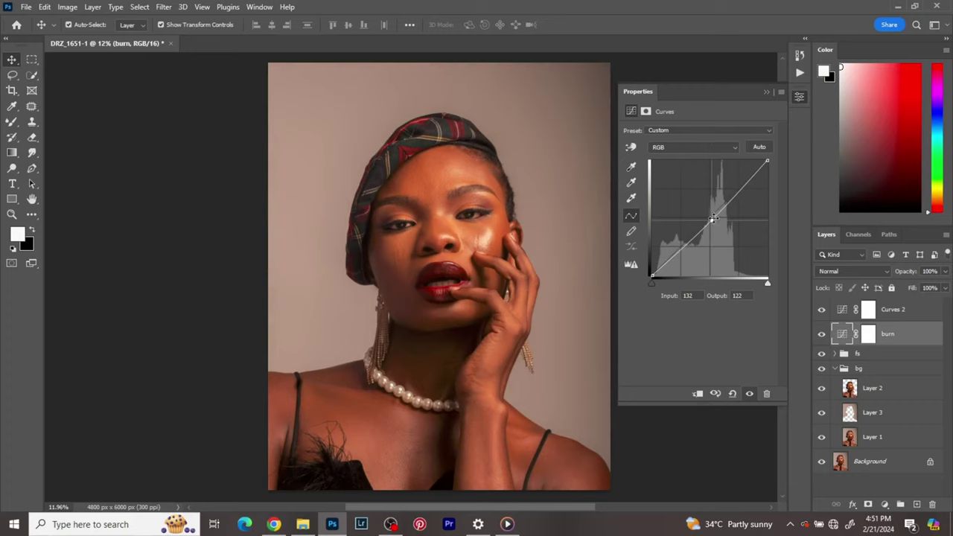
drag(713, 221, 714, 223)
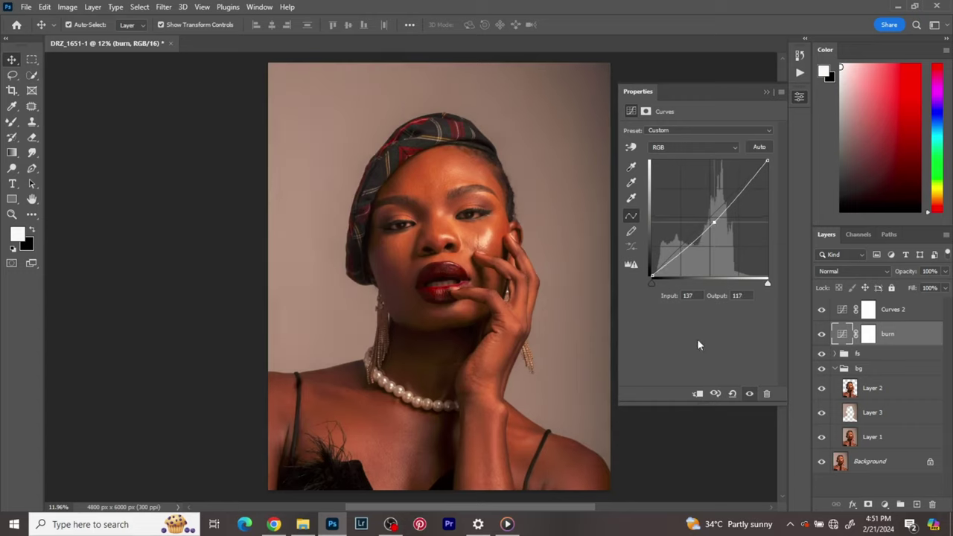
key(slash)
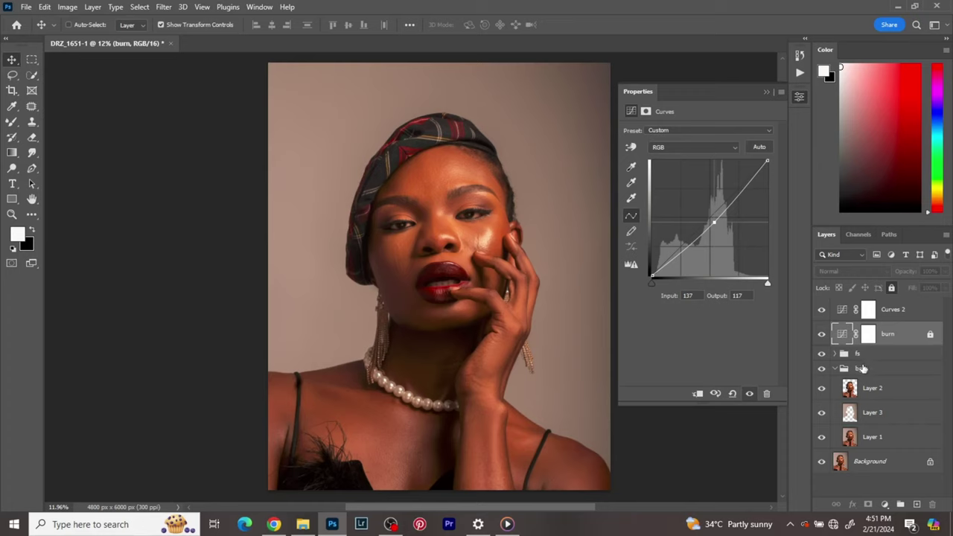
click(892, 288)
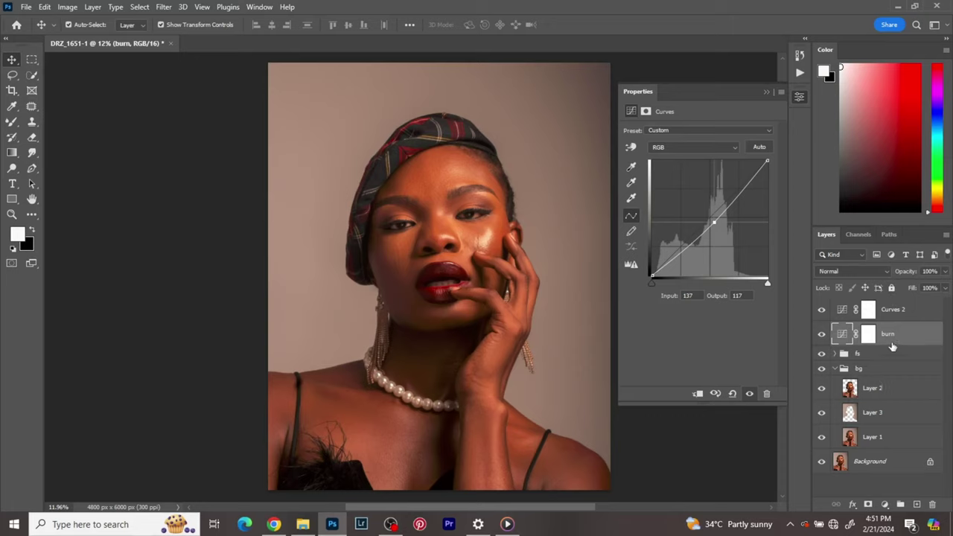
click(868, 335)
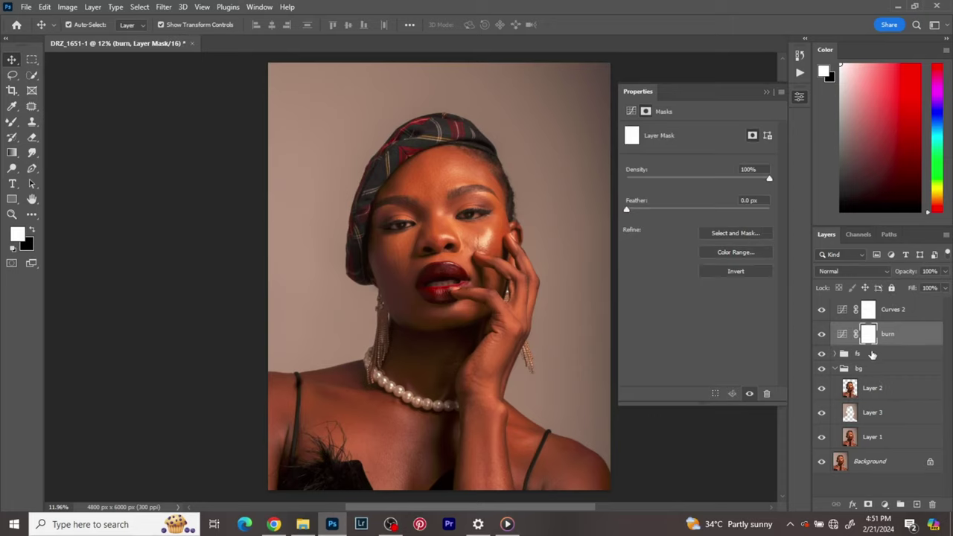
- Invert the burn mask to black and raise Curves 2's midpoint to brighten the image
key(ctrl+i)
click(868, 311)
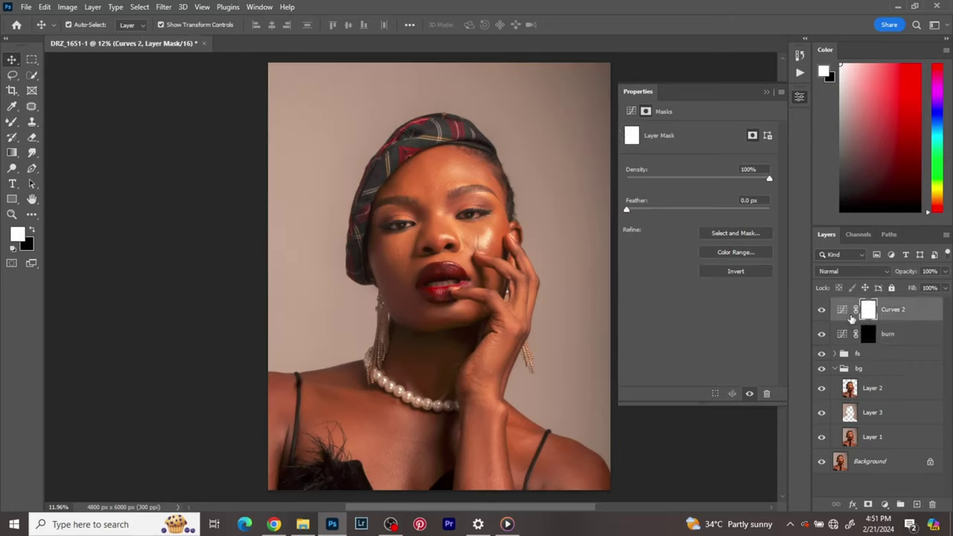
click(842, 312)
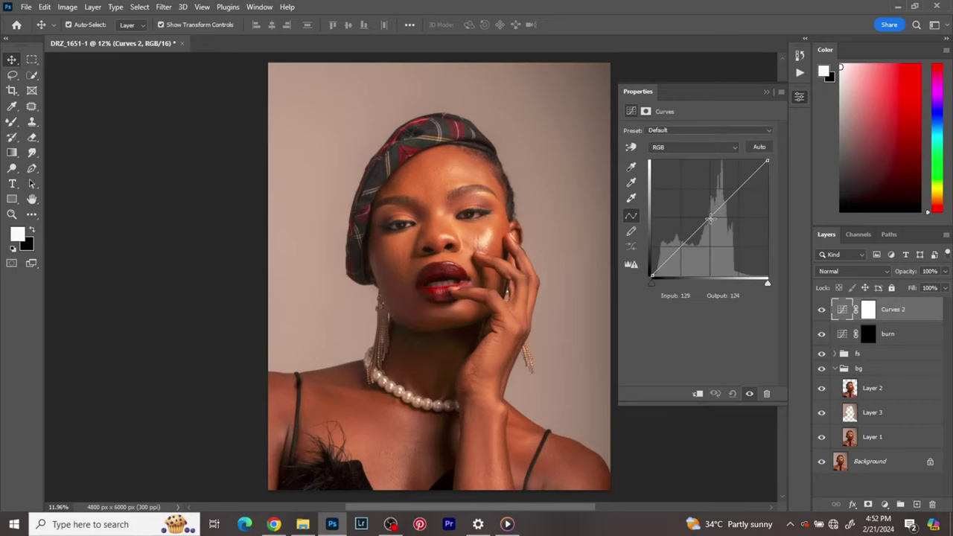
drag(709, 218, 706, 212)
- Rename Curves 2 to 'dodge' and invert its mask to black
click(891, 315)
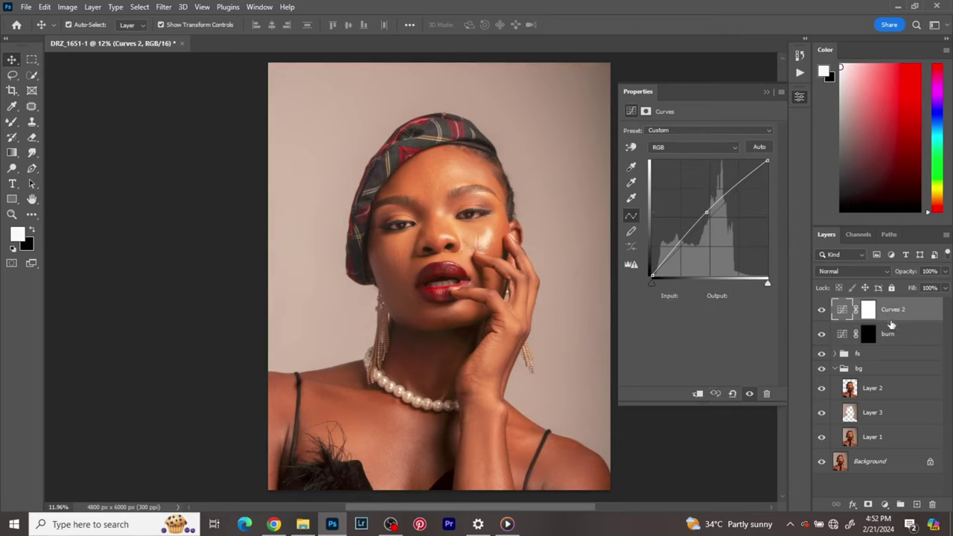
double_click(888, 313)
text(dodo)
key(Escape)
double_click(899, 313)
text(dodoge)
key(Return)
click(868, 310)
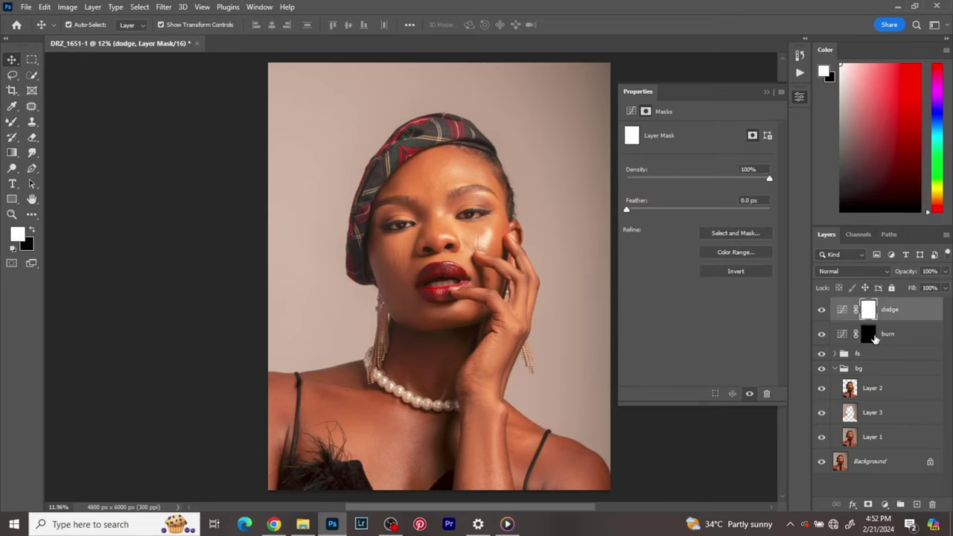
key(ctrl+i)
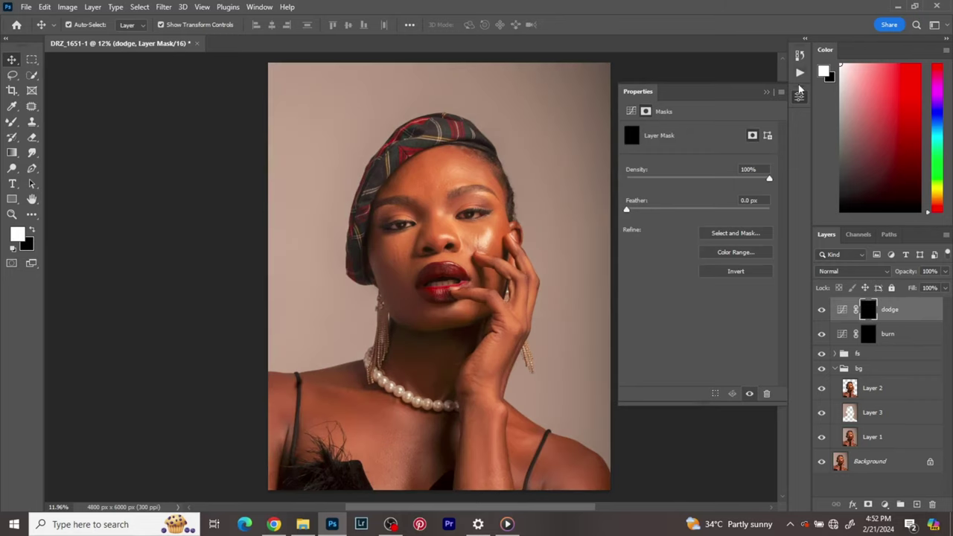
- Select both the burn and dodge layers together
click(842, 310)
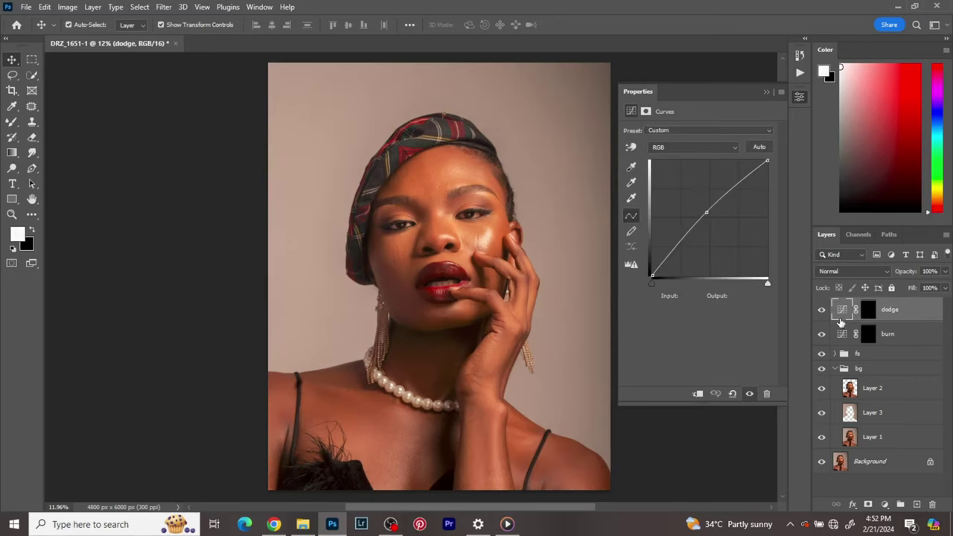
click(842, 339)
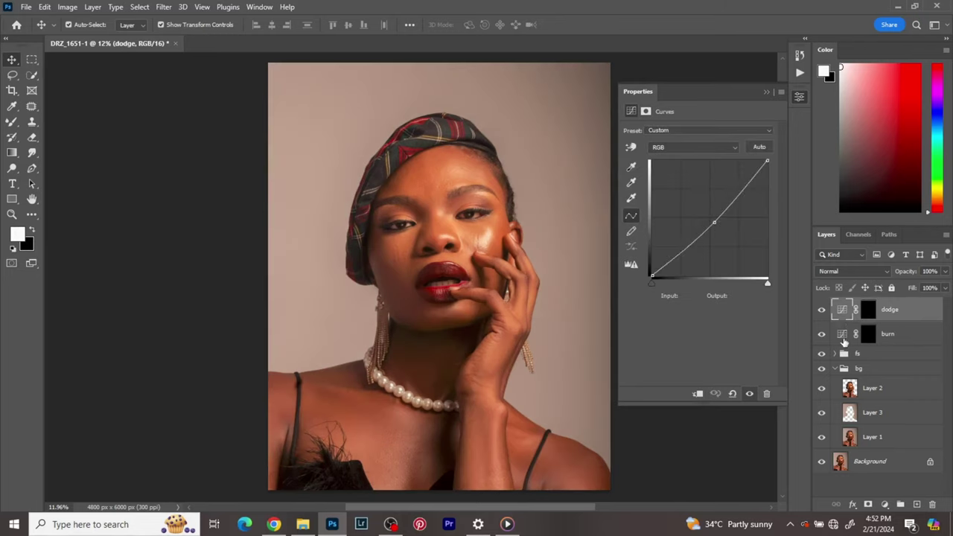
shift+click(893, 312)
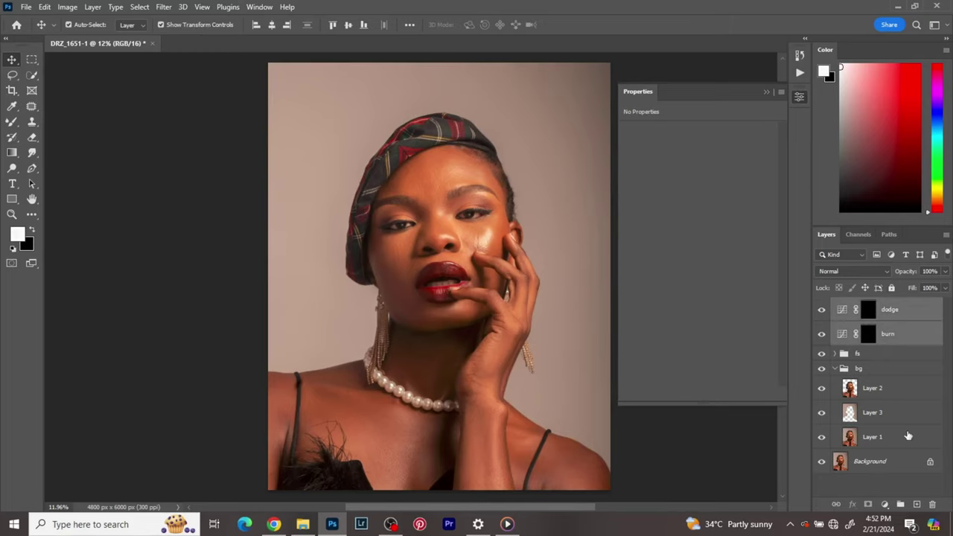
- Group dodge and burn into a group named 'db', expand it, and close the Properties panel
click(900, 504)
double_click(866, 305)
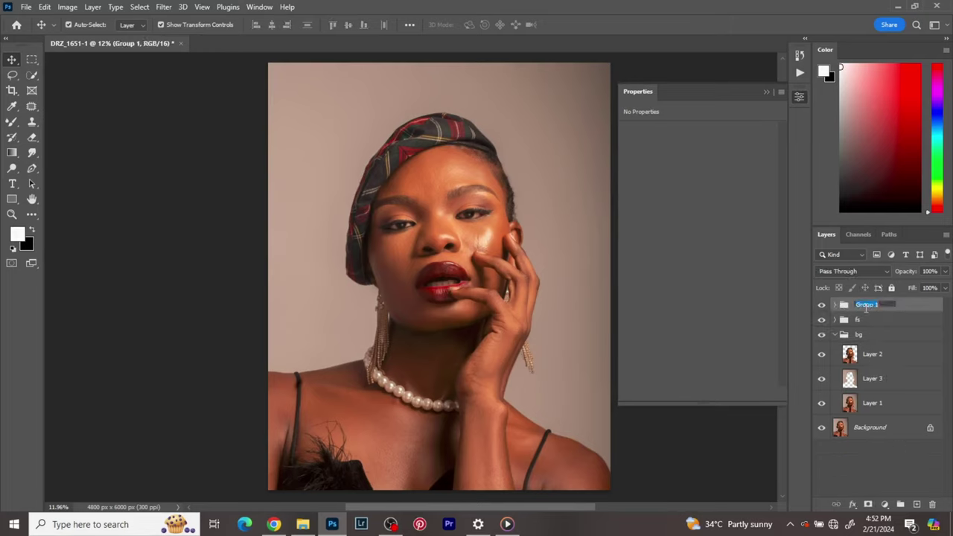
text(db)
key(Return)
click(836, 306)
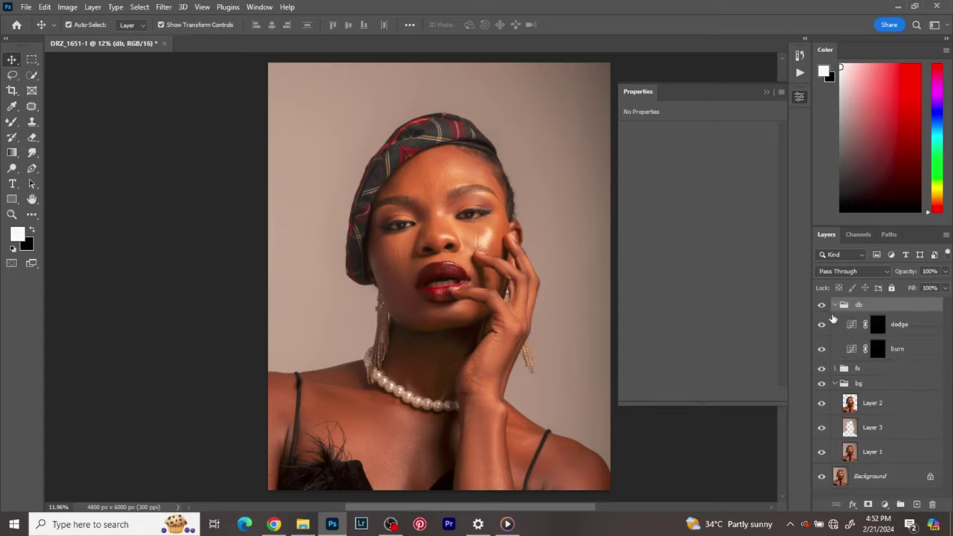
click(799, 98)
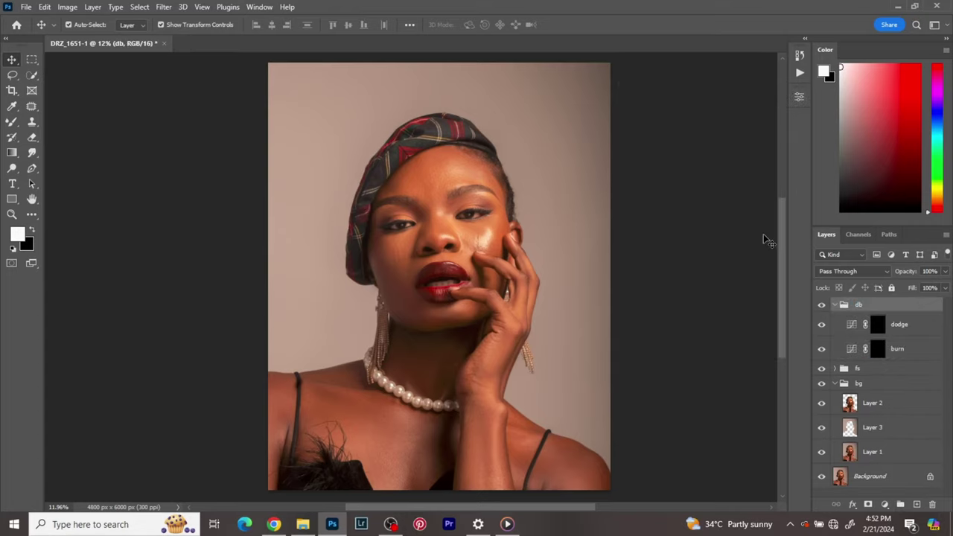
scroll(417, 211, up, 2)
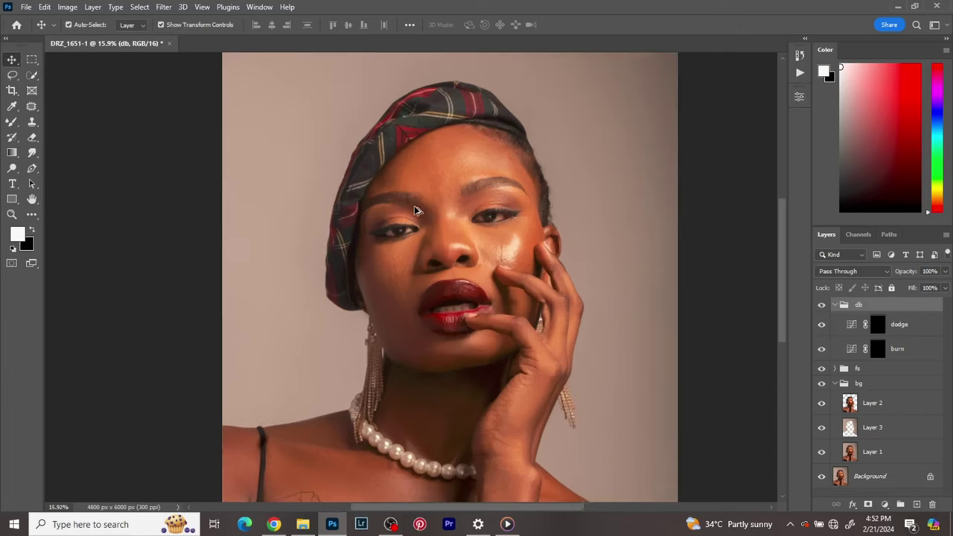
scroll(417, 211, up, 2)
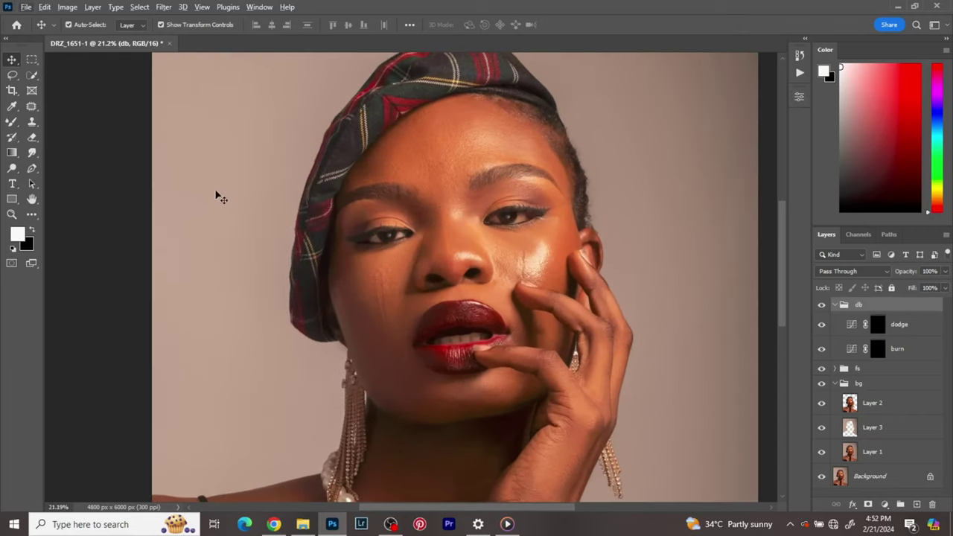
- Switch to the regular Brush Tool and set its flow to 5%
click(11, 123)
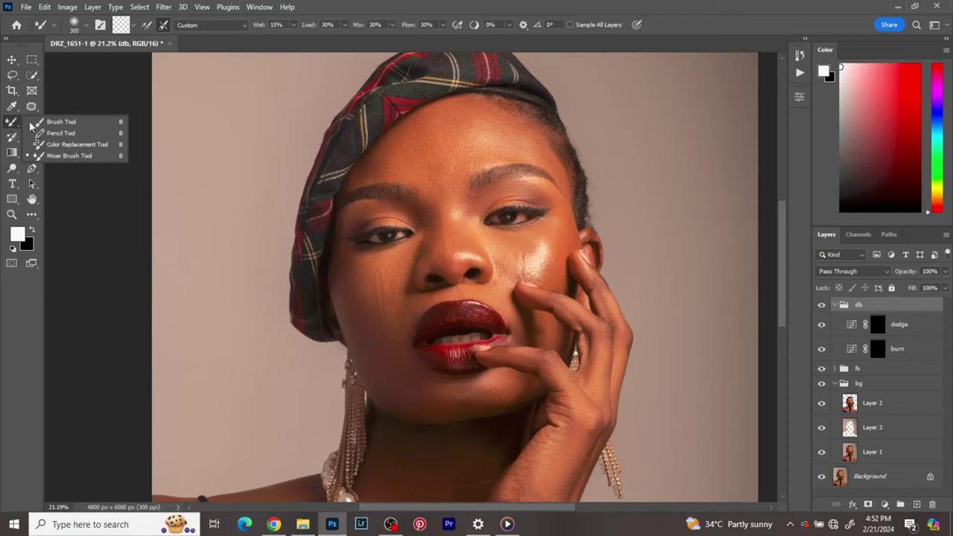
click(60, 122)
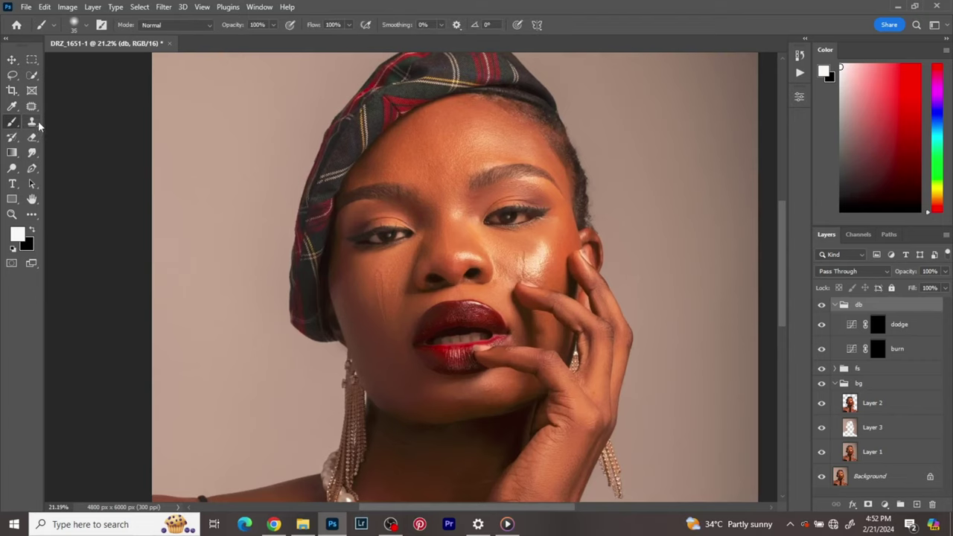
click(339, 25)
text(5)
- Hide the fs group, target the burn layer's mask, and set brush size to 200
scroll(483, 171, up, 3)
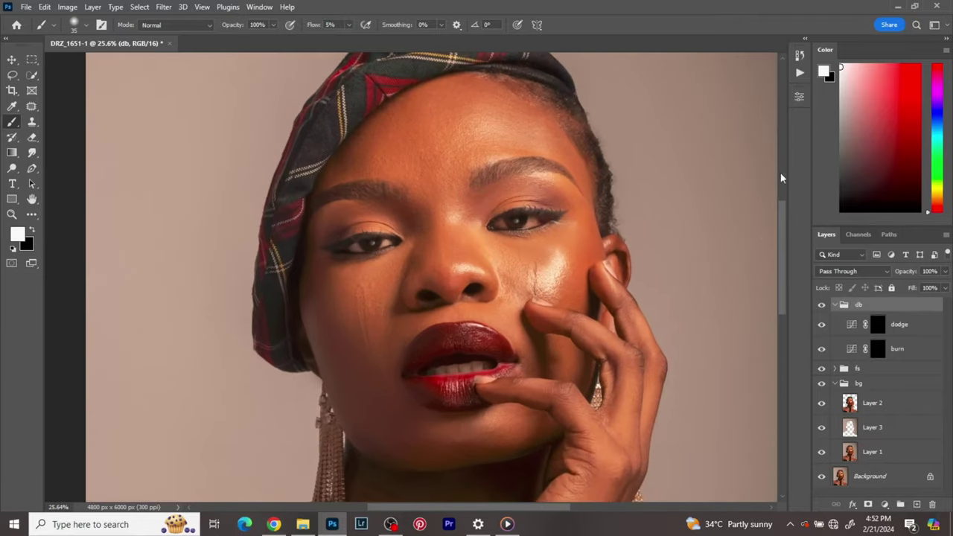
click(821, 368)
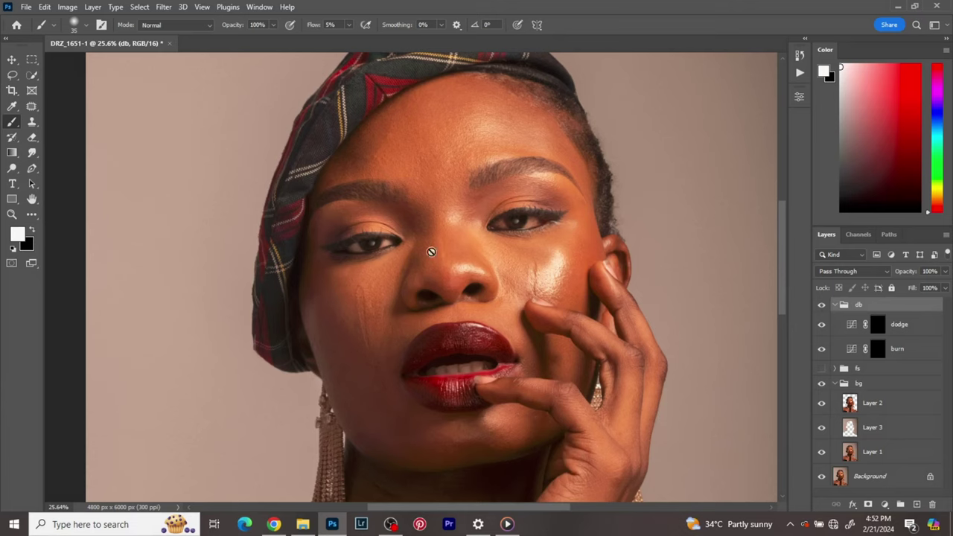
click(907, 351)
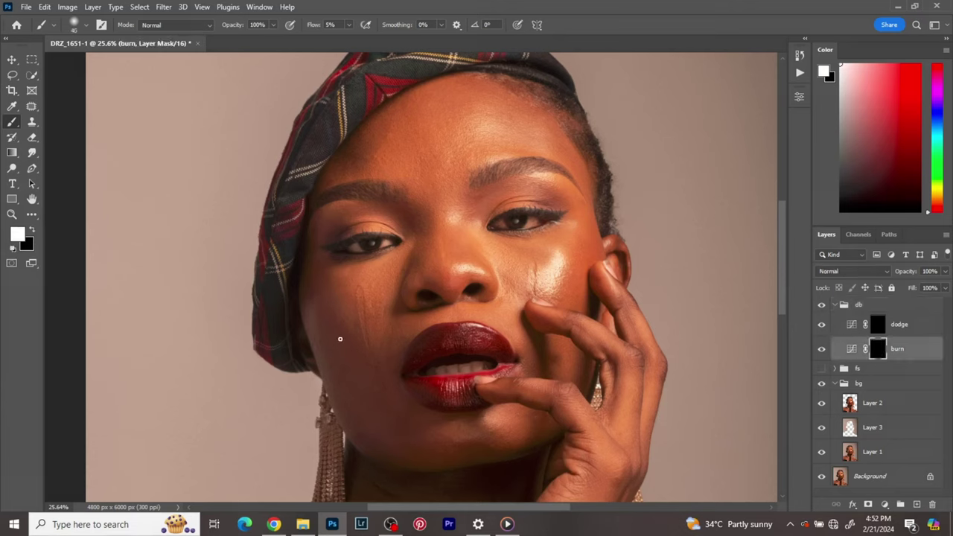
key(bracketright)
key(bracketright)
key(bracketright)
key(bracketright)
key(bracketright)
key(bracketright)
key(bracketright)
key(bracketright)
key(bracketright)
key(bracketright)
key(bracketright)
key(bracketleft)
key(bracketleft)
- Burn down the cheek highlight, compare with db toggled, then shrink brush to about 50
mouse_move(573, 235)
mouse_down()
mouse_move(564, 283)
mouse_move(579, 215)
mouse_move(553, 298)
mouse_up()
click(823, 308)
click(822, 309)
key(bracketleft)
key(bracketleft)
key(bracketleft)
key(bracketleft)
key(bracketleft)
key(bracketleft)
key(bracketleft)
key(bracketleft)
key(bracketleft)
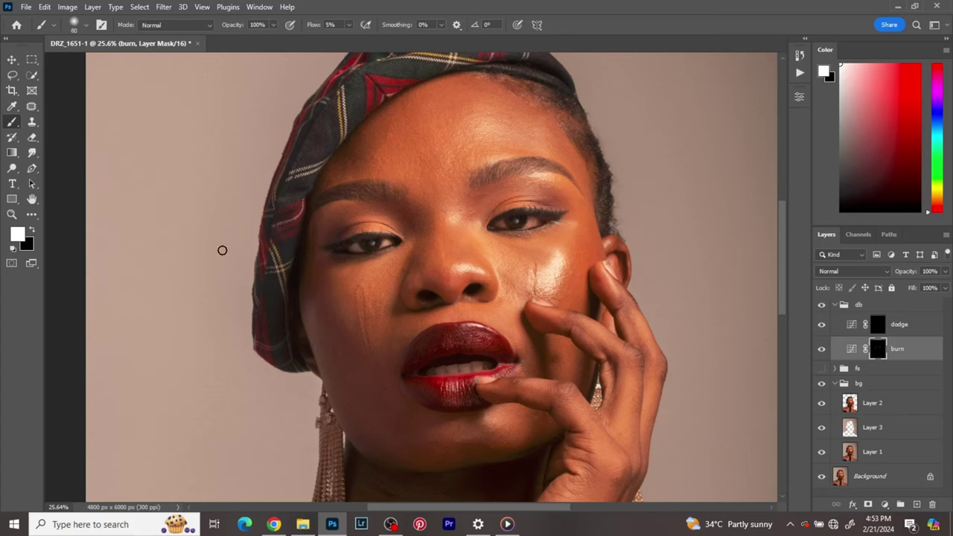
- Paint white on the burn and dodge masks, sizing the brush up to 150 and 175
key(bracketright)
key(bracketright)
key(bracketright)
key(bracketright)
key(bracketright)
click(886, 325)
key(bracketright)
key(bracketright)
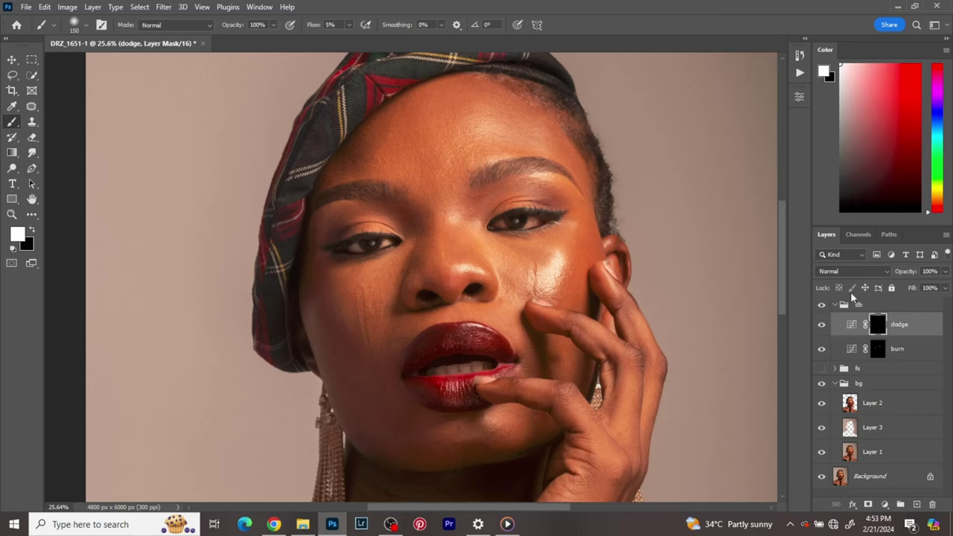
click(882, 349)
key(bracketleft)
key(bracketleft)
key(bracketleft)
key(bracketleft)
key(bracketleft)
key(bracketleft)
key(bracketleft)
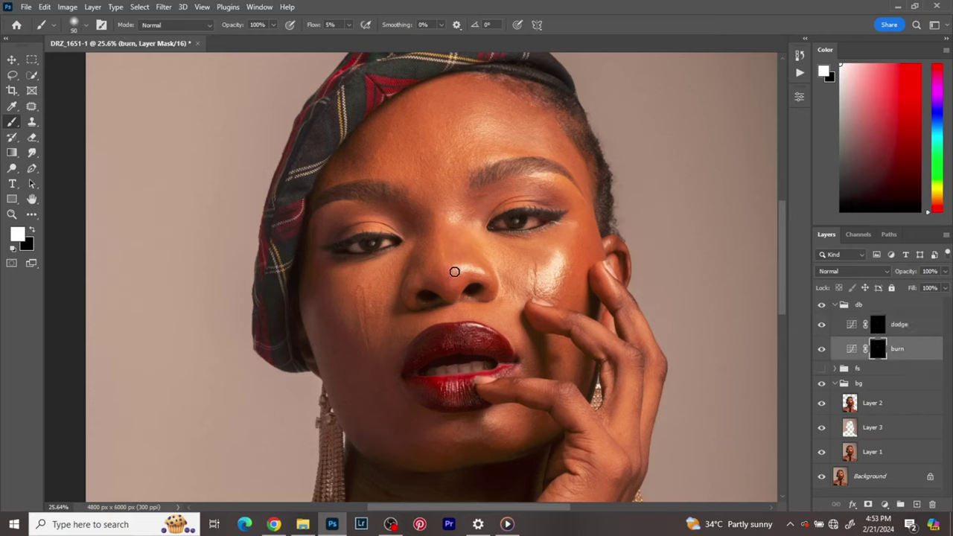
key(bracketright)
key(bracketright)
key(bracketright)
key(bracketright)
key(bracketright)
key(bracketright)
key(bracketright)
key(bracketright)
key(bracketright)
key(bracketleft)
- Toggle the db and fs groups on and off to compare, leaving fs hidden
click(822, 305)
click(822, 306)
click(822, 306)
click(822, 306)
click(822, 368)
click(821, 307)
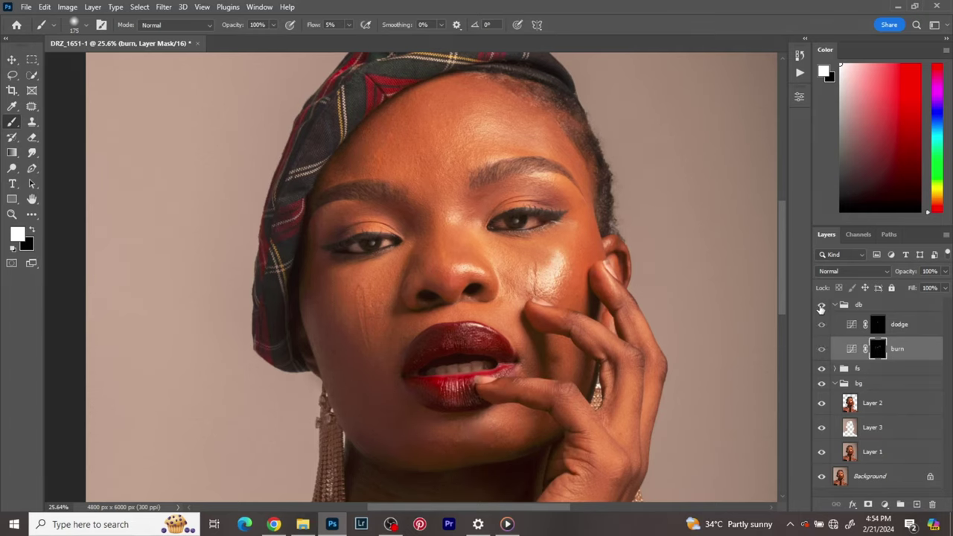
click(821, 307)
click(821, 308)
click(821, 368)
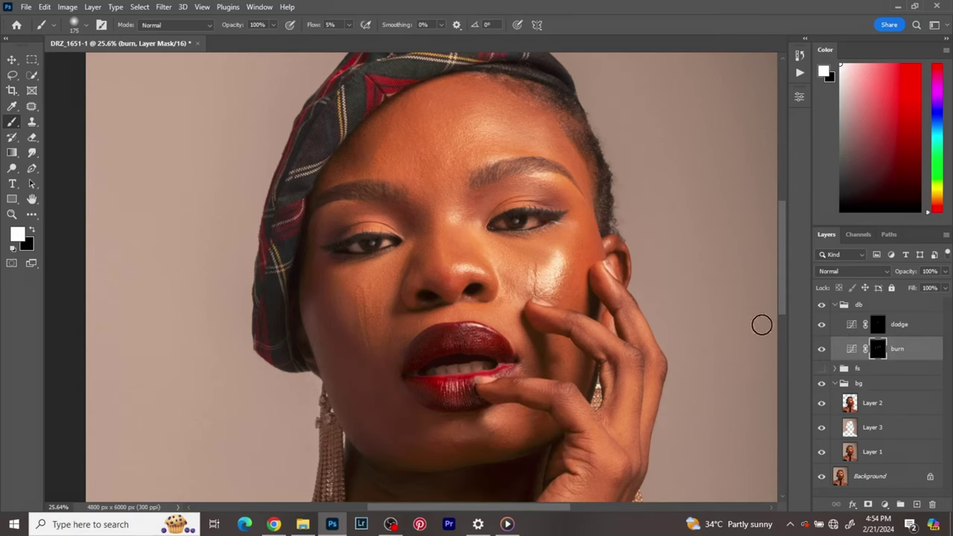
- Refine the dodge mask in white with a 50–90 brush, then show the fs group again
click(32, 230)
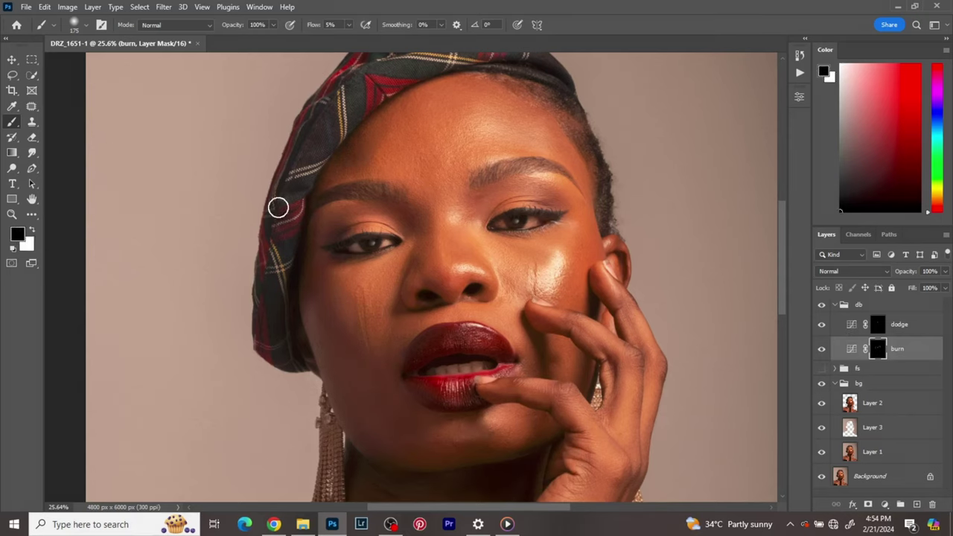
click(32, 229)
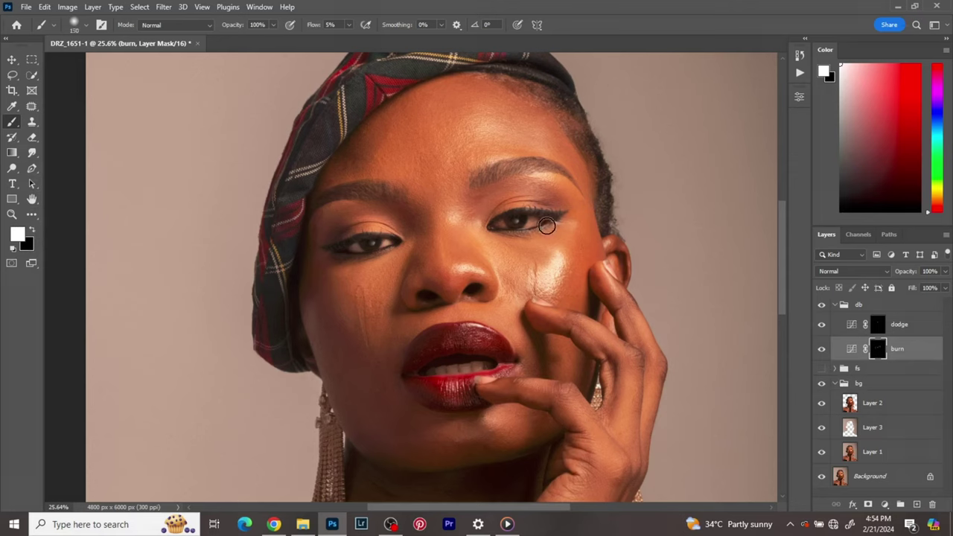
key(bracketleft)
key(bracketleft)
key(bracketleft)
key(bracketleft)
key(bracketleft)
key(alt+bracketright)
key(bracketright)
key(bracketright)
key(bracketright)
key(bracketright)
key(bracketright)
key(bracketright)
key(bracketright)
key(bracketright)
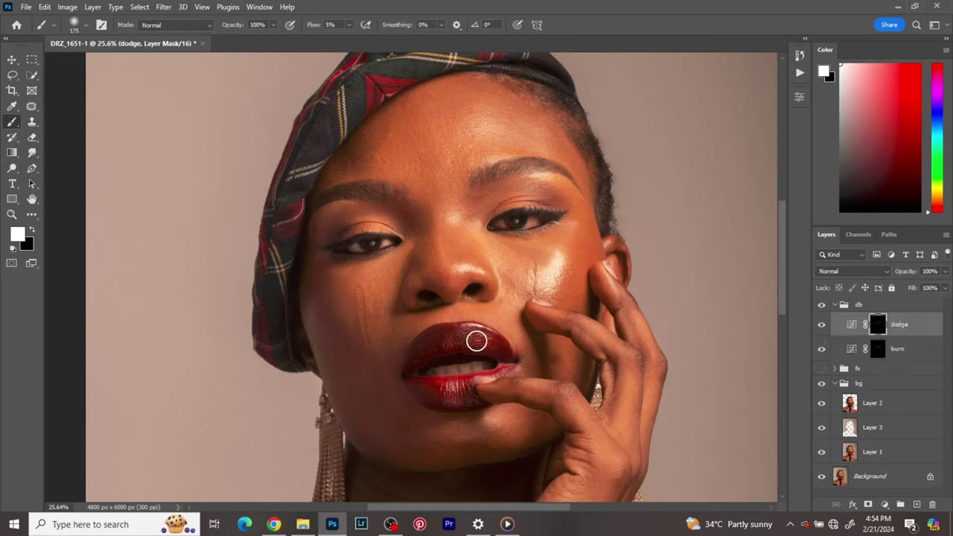
key(bracketleft)
key(bracketleft)
key(bracketleft)
key(bracketleft)
scroll(495, 376, down, 3)
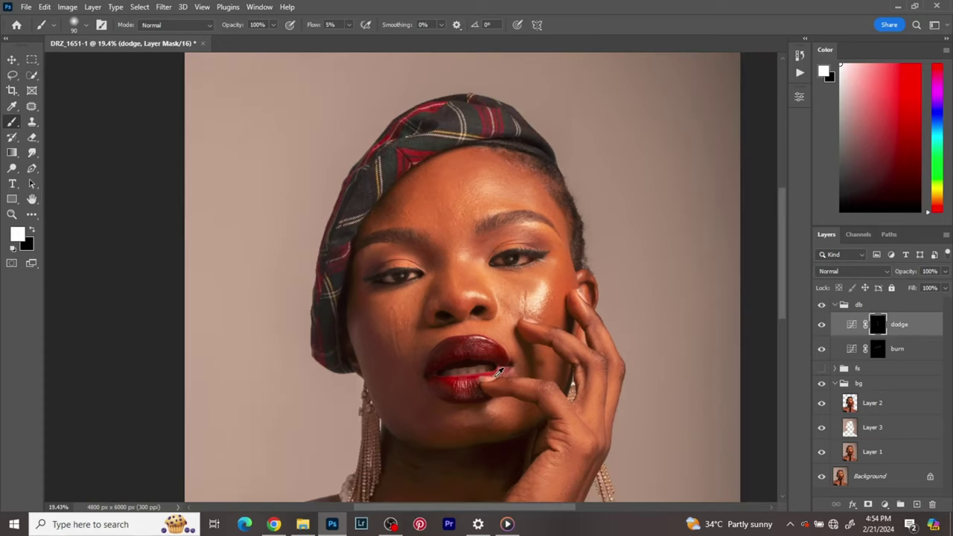
click(821, 368)
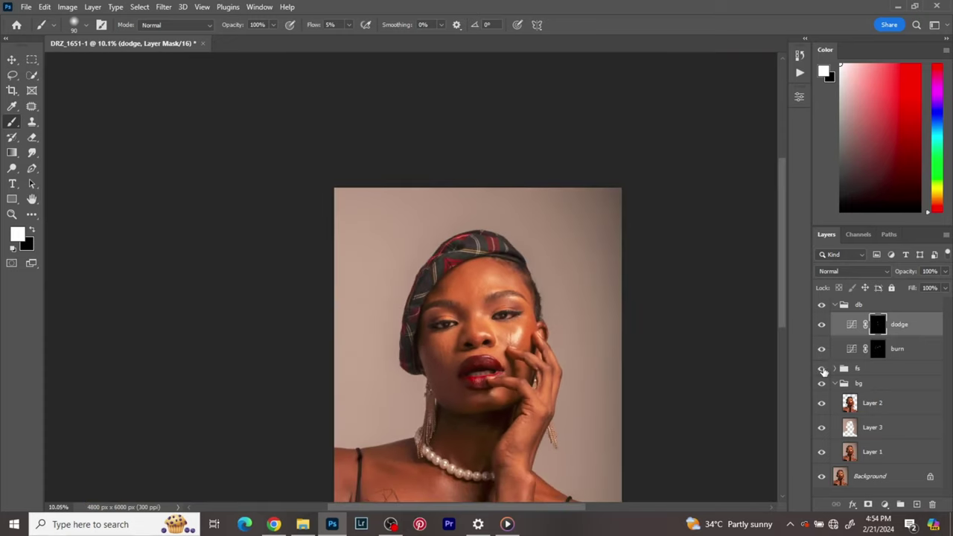
- Collapse the db group and add Layer 4 in Soft Light mode, filled with 50% neutral gray
click(848, 305)
click(836, 305)
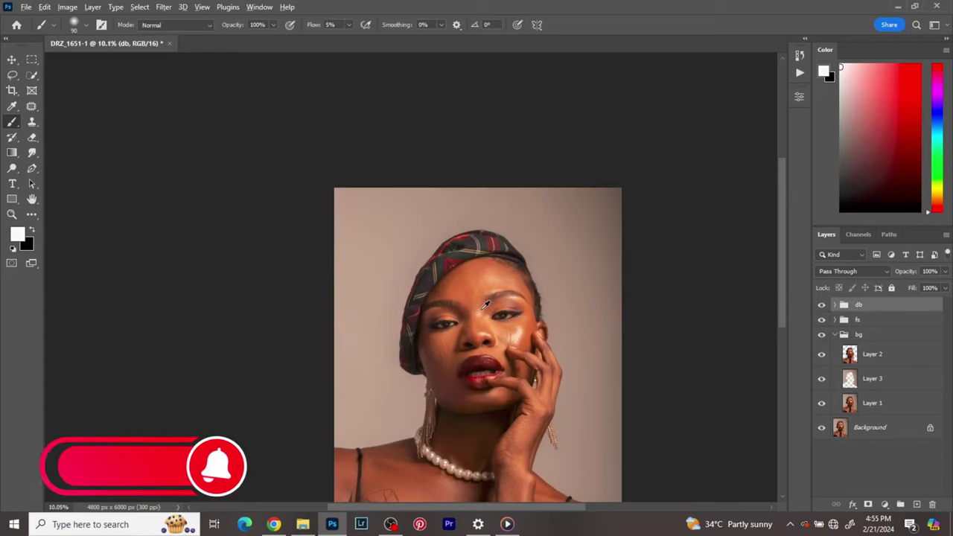
scroll(485, 304, up, 5)
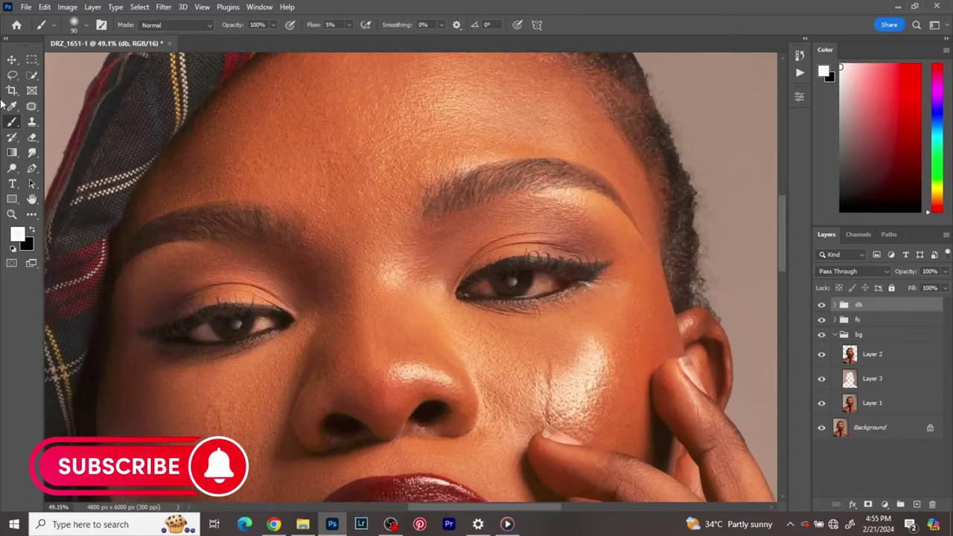
click(12, 59)
click(92, 7)
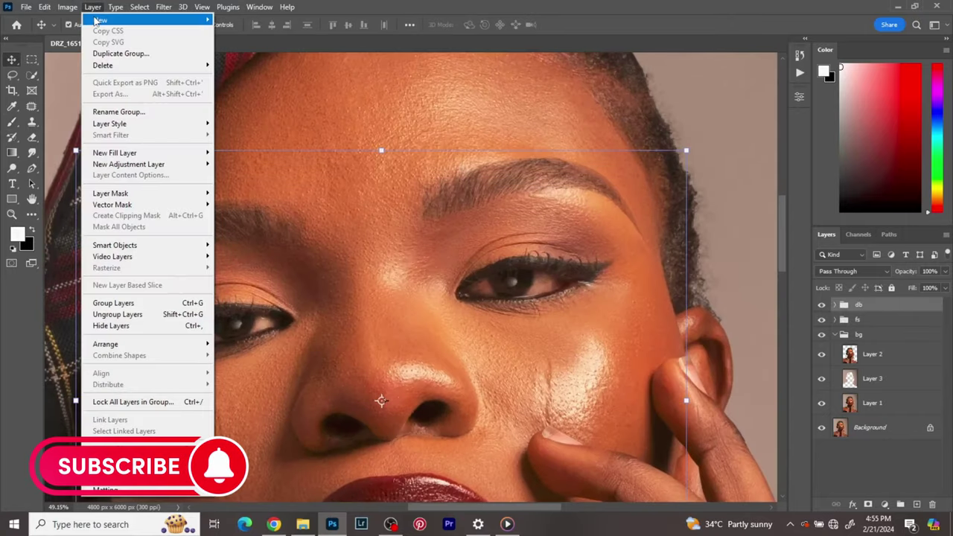
mouse_move(149, 20)
click(232, 21)
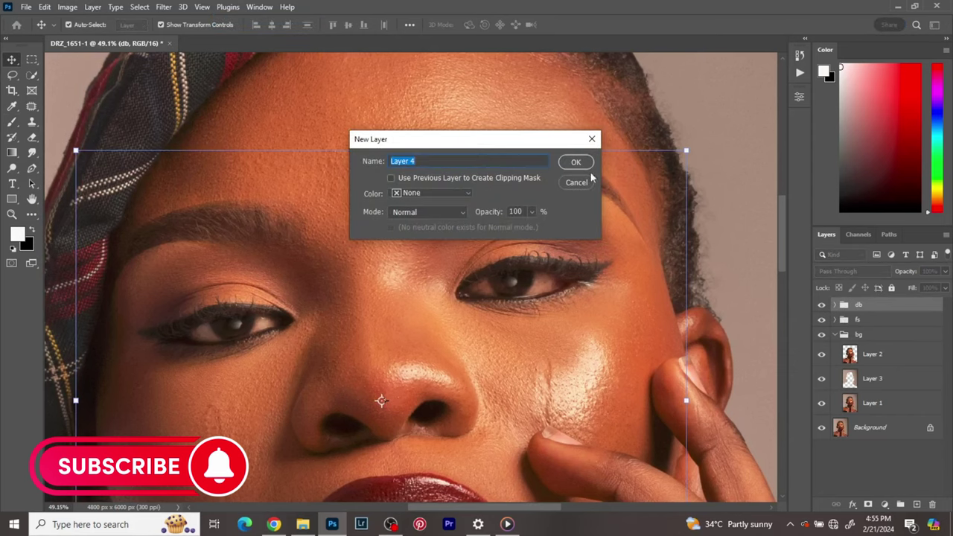
click(452, 216)
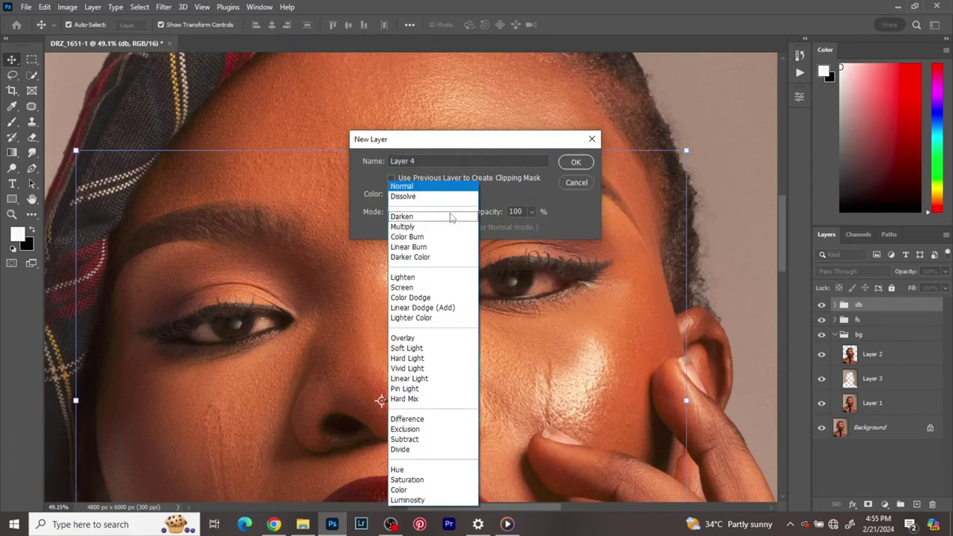
click(413, 348)
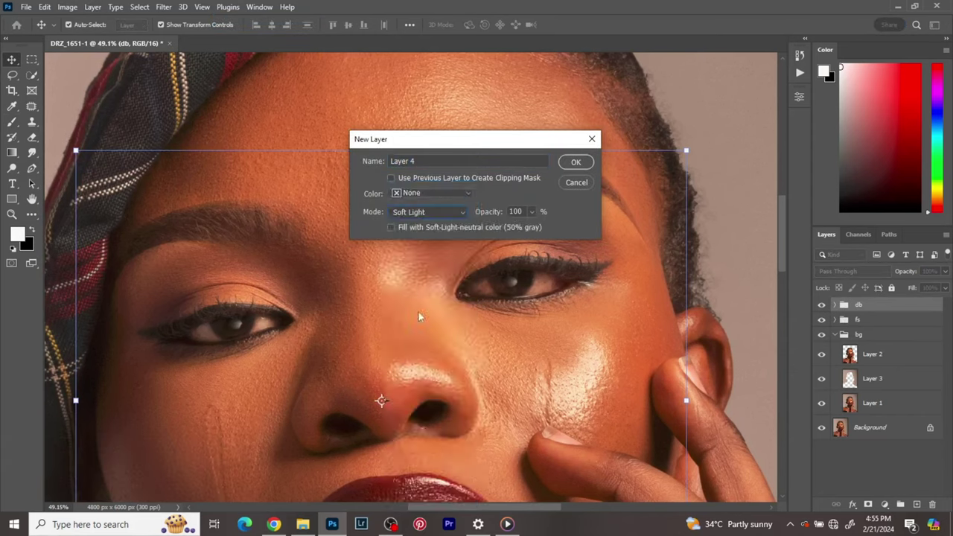
click(390, 227)
click(574, 163)
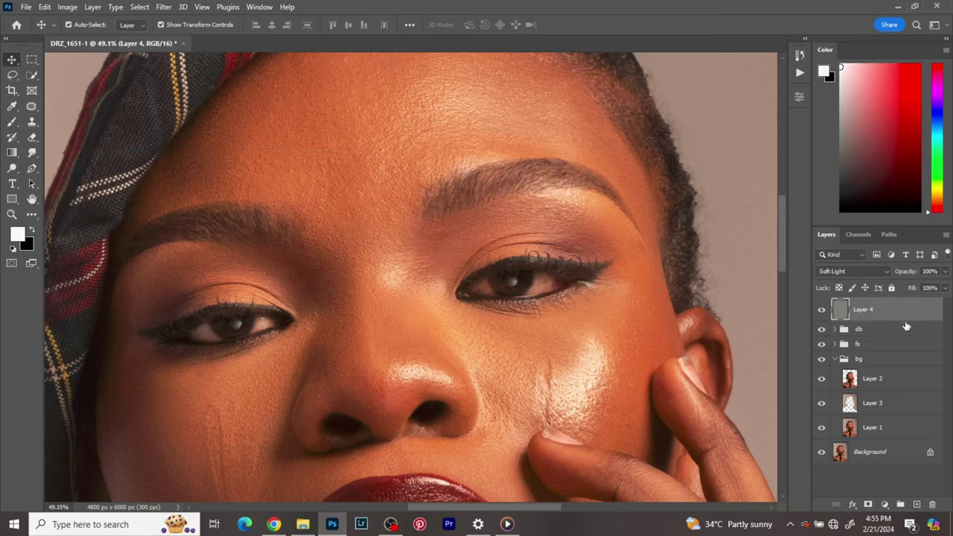
- Select the Brush tool and set its flow to 1%
click(12, 122)
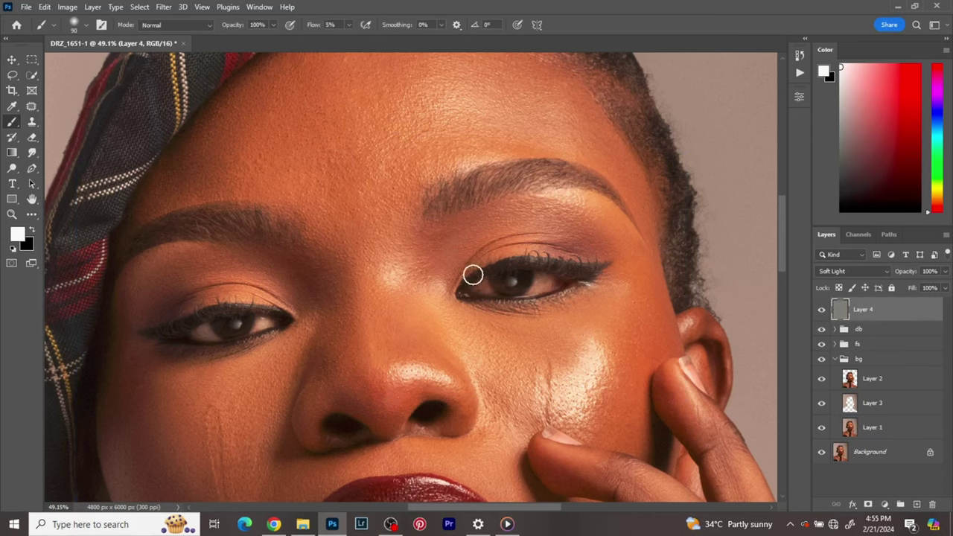
scroll(455, 294, up, 1)
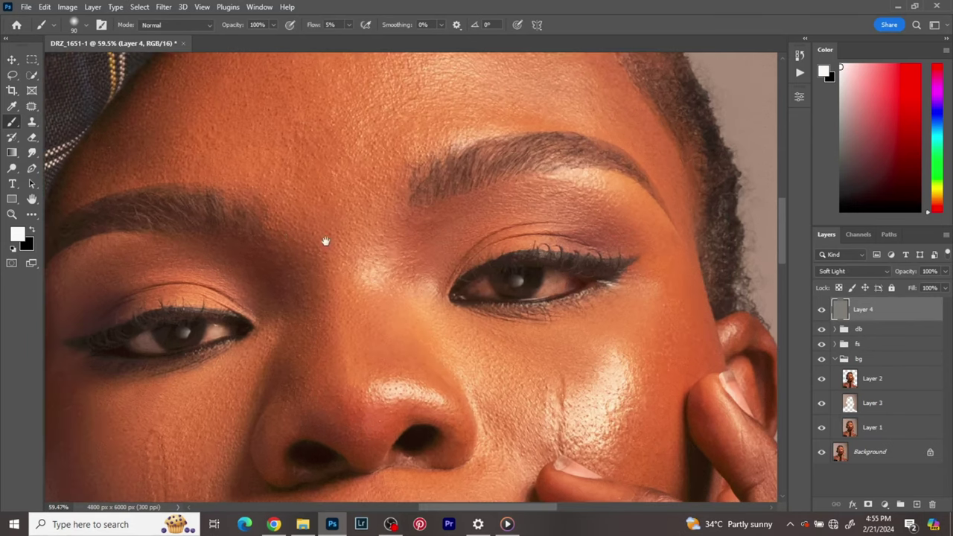
scroll(326, 240, up, 1)
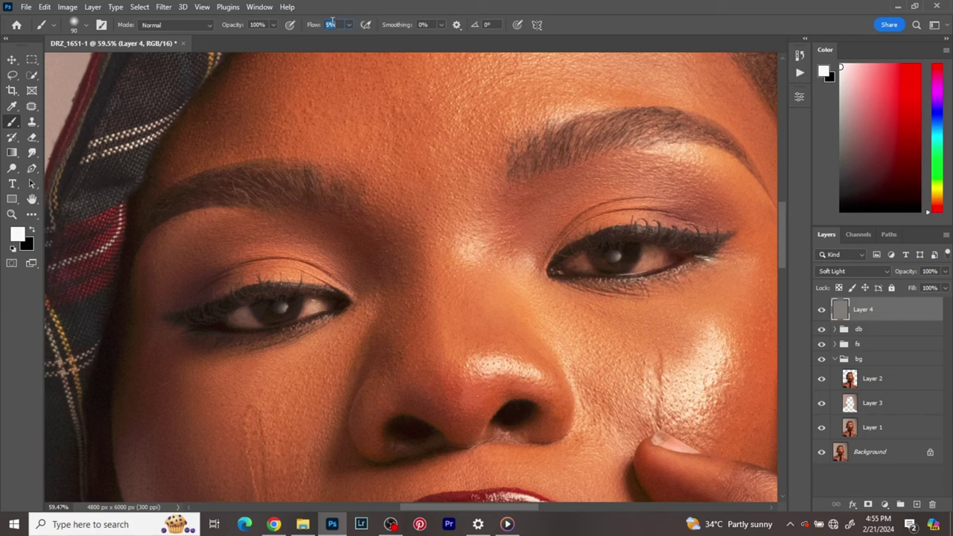
text(1)
key(Return)
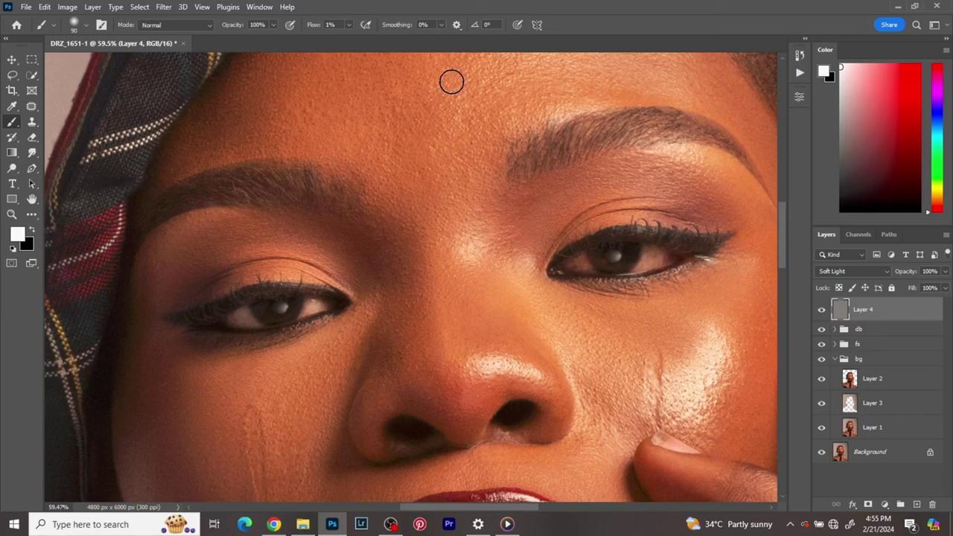
- Lighten the left eye's iris on Layer 4 with a white brush at size 15
click(33, 235)
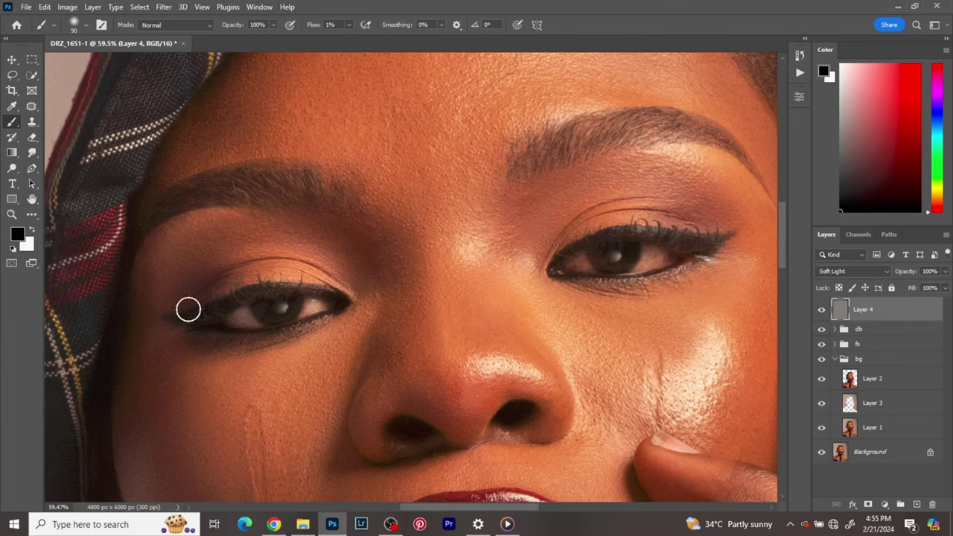
scroll(275, 316, up, 5)
scroll(290, 311, up, 2)
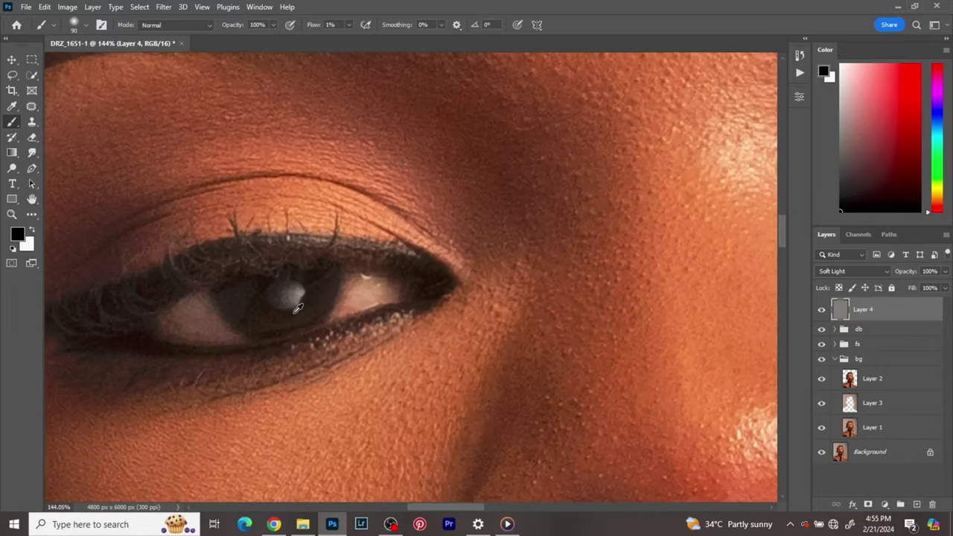
click(33, 235)
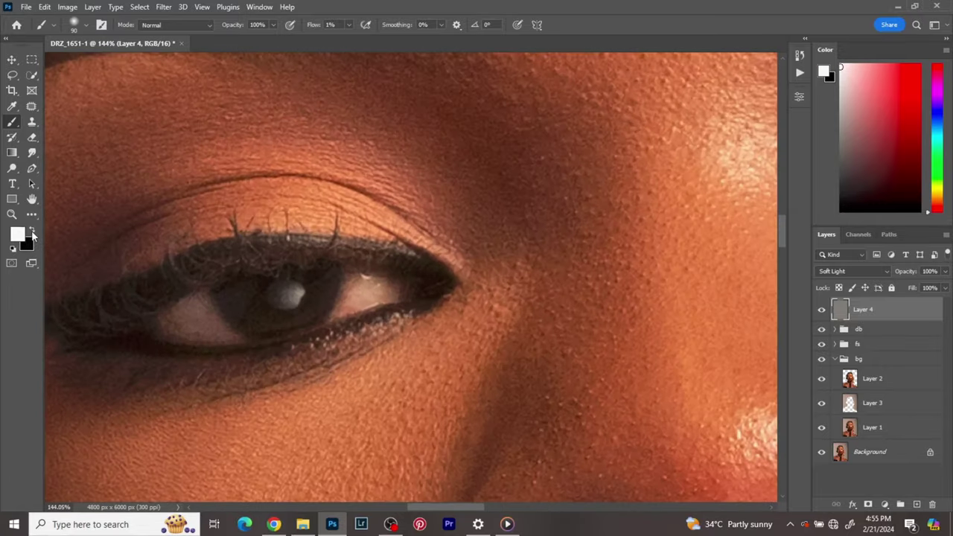
key(bracketleft)
key(bracketleft)
key(bracketleft)
key(bracketleft)
key(bracketleft)
key(bracketright)
mouse_move(248, 309)
mouse_down()
mouse_move(269, 318)
mouse_move(239, 293)
mouse_move(319, 302)
mouse_move(234, 305)
mouse_move(297, 319)
mouse_move(233, 300)
mouse_up()
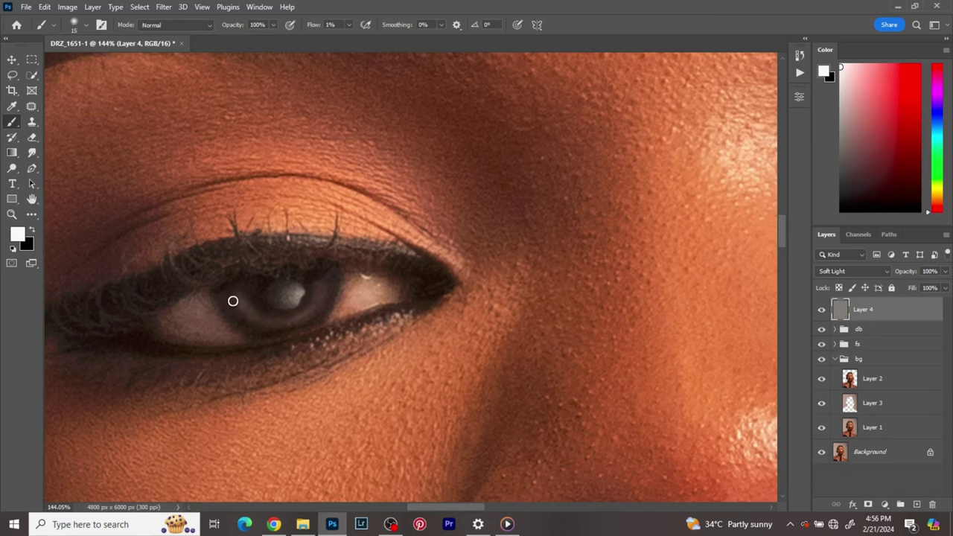
- Shrink the brush to 9 and set the colour to black, zooming out from the eye
key(bracketleft)
key(x)
key(bracketleft)
scroll(380, 234, down, 2)
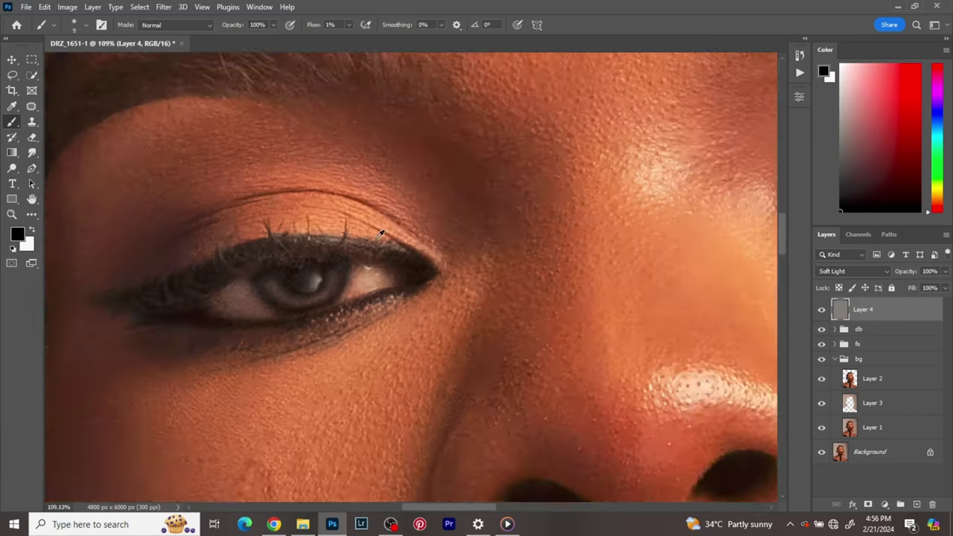
scroll(380, 234, down, 4)
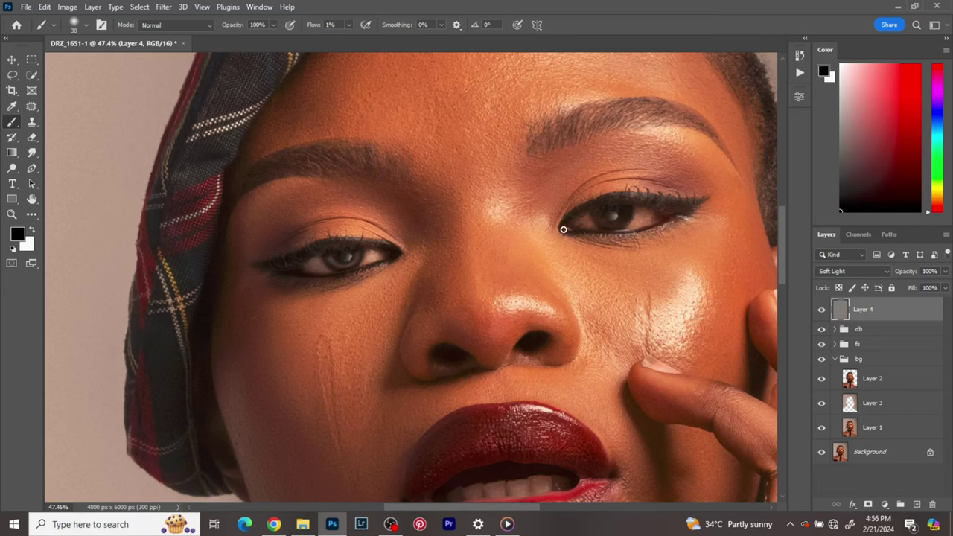
key(x)
scroll(638, 210, up, 6)
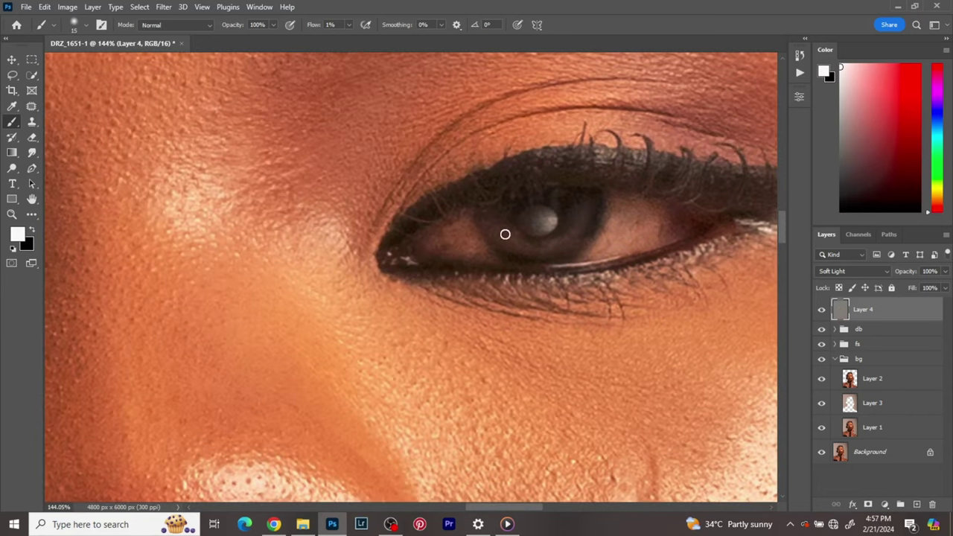
key(x)
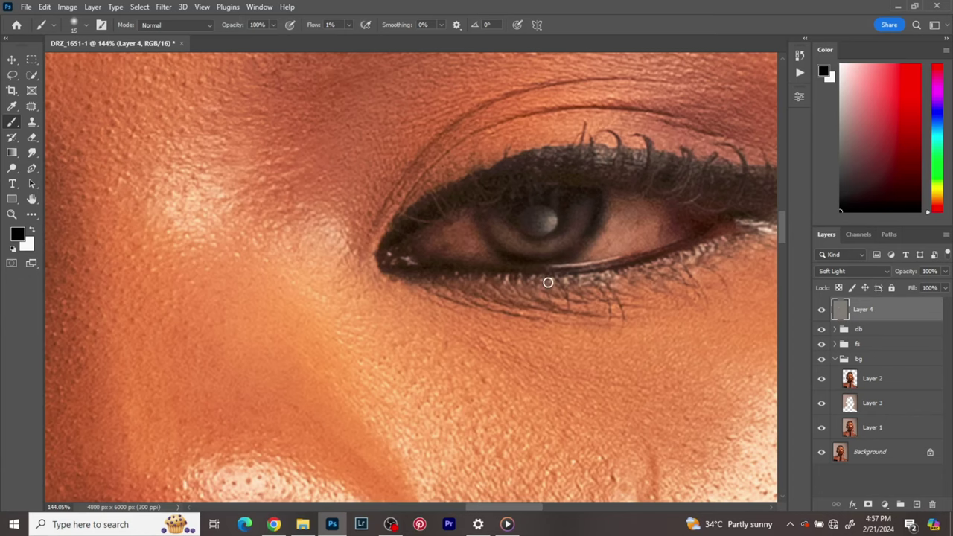
scroll(548, 283, down, 10)
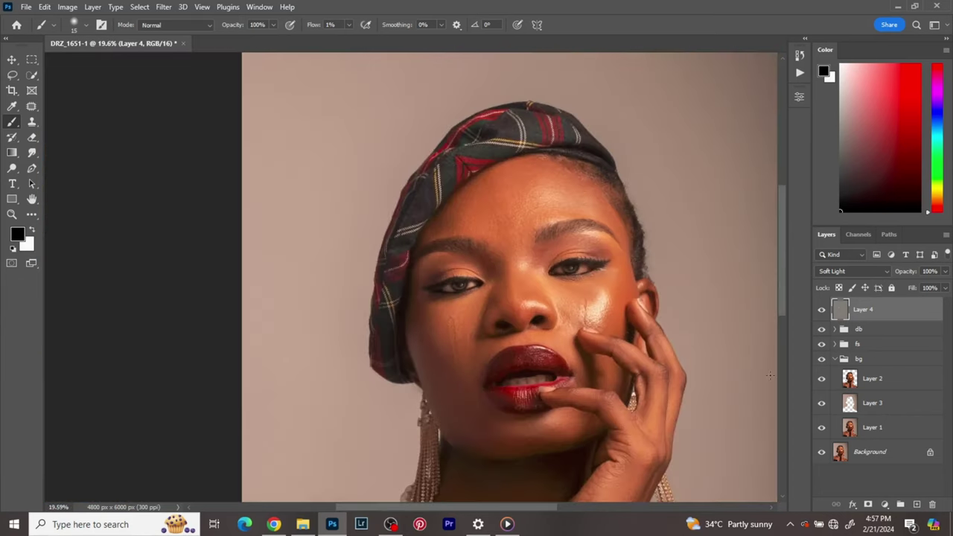
- Toggle Layer 4 off and on to compare, then recentre and zoom back into the face
click(822, 309)
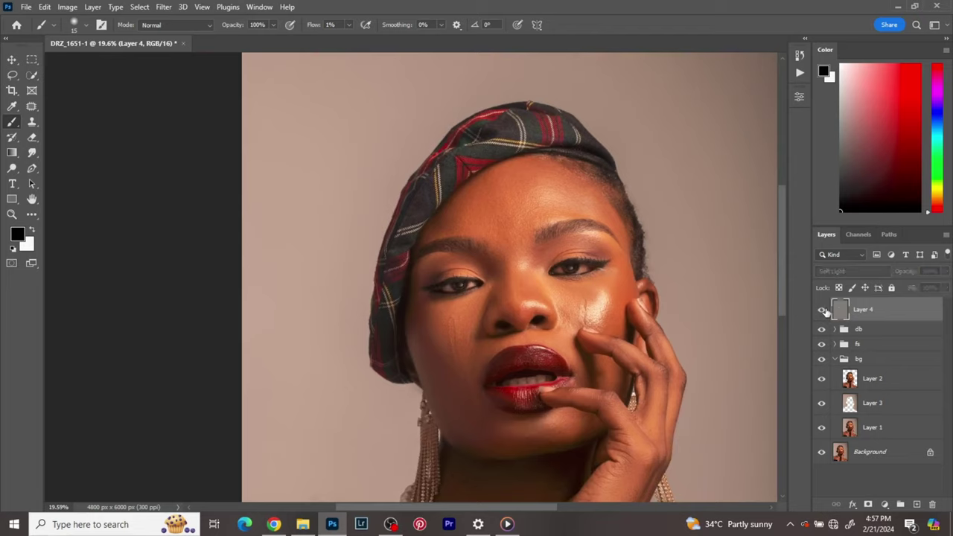
click(821, 309)
click(821, 310)
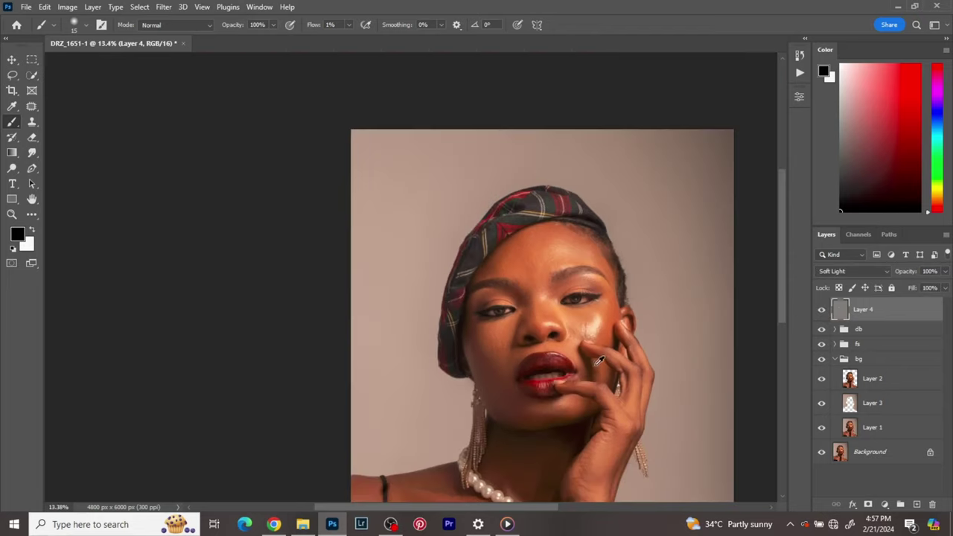
scroll(531, 259, down, 4)
drag(531, 259, 557, 252)
scroll(547, 263, up, 1)
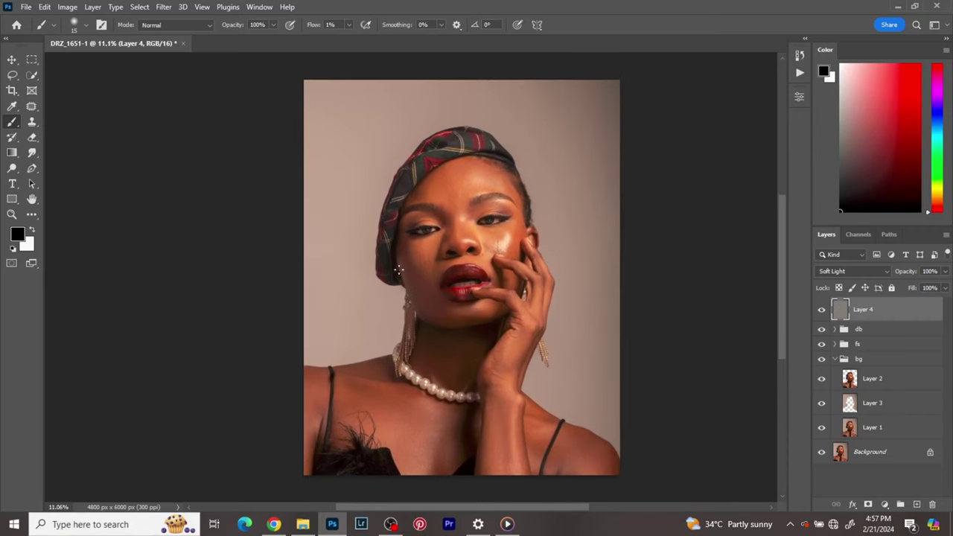
drag(397, 269, 402, 266)
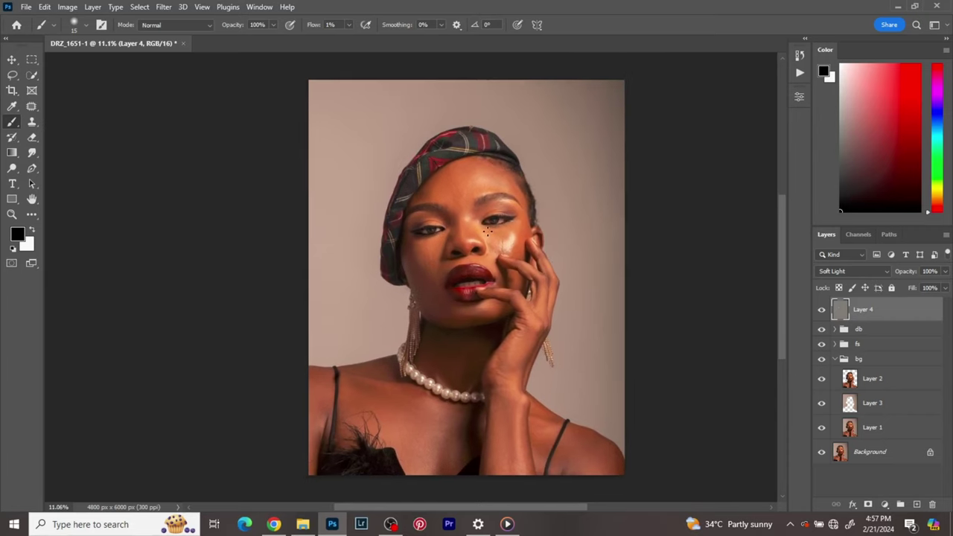
scroll(488, 231, up, 10)
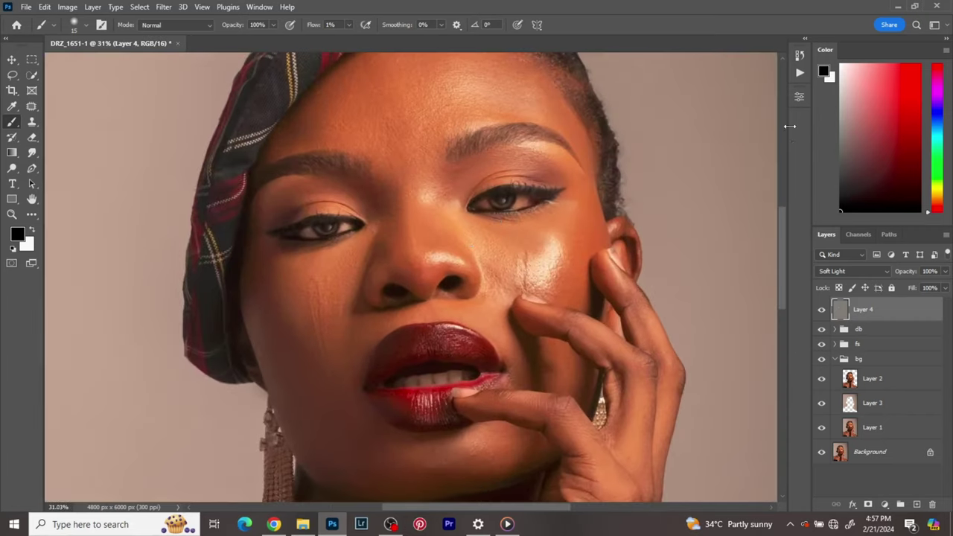
- Play the PM Actions 'Eyes N Teeth Whitening' action, expand its group and select Photo Filter 1's mask
click(799, 98)
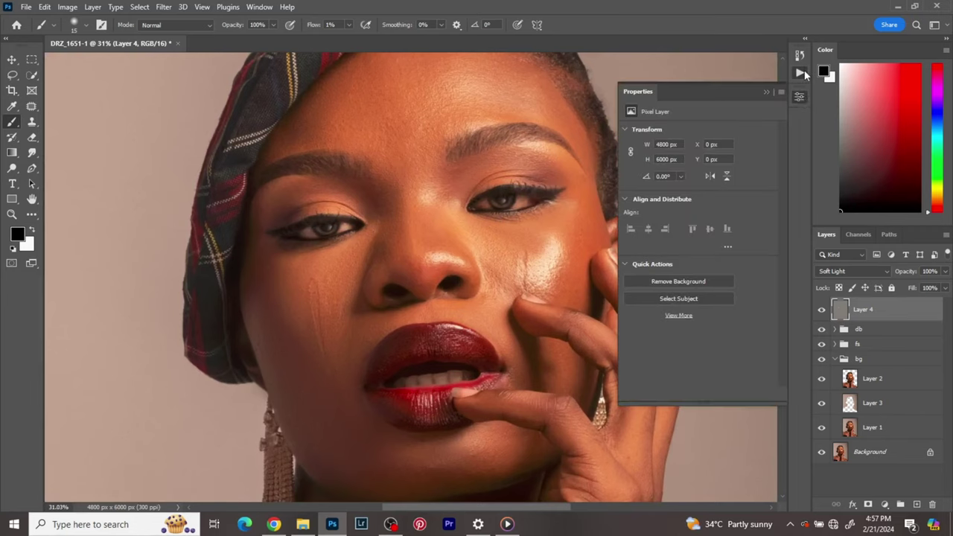
click(800, 73)
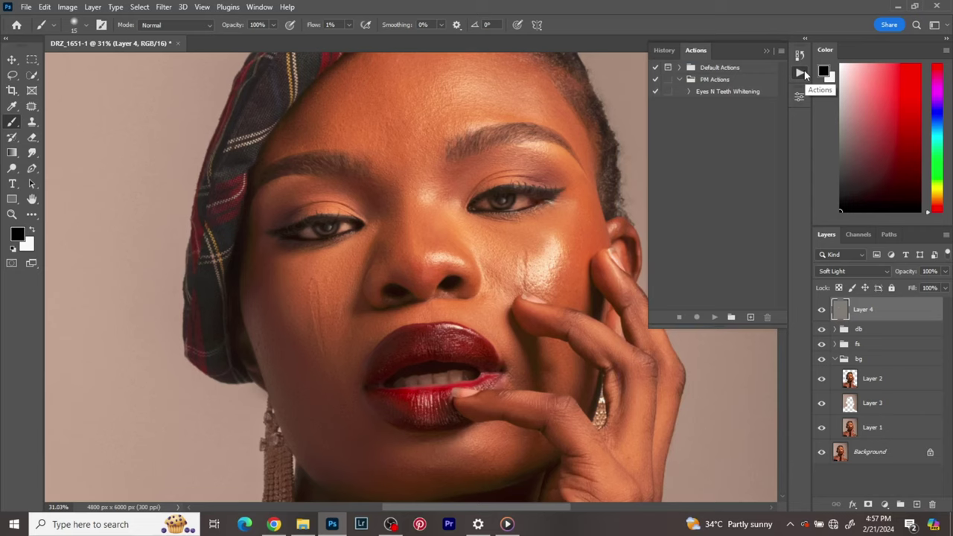
click(721, 91)
click(713, 316)
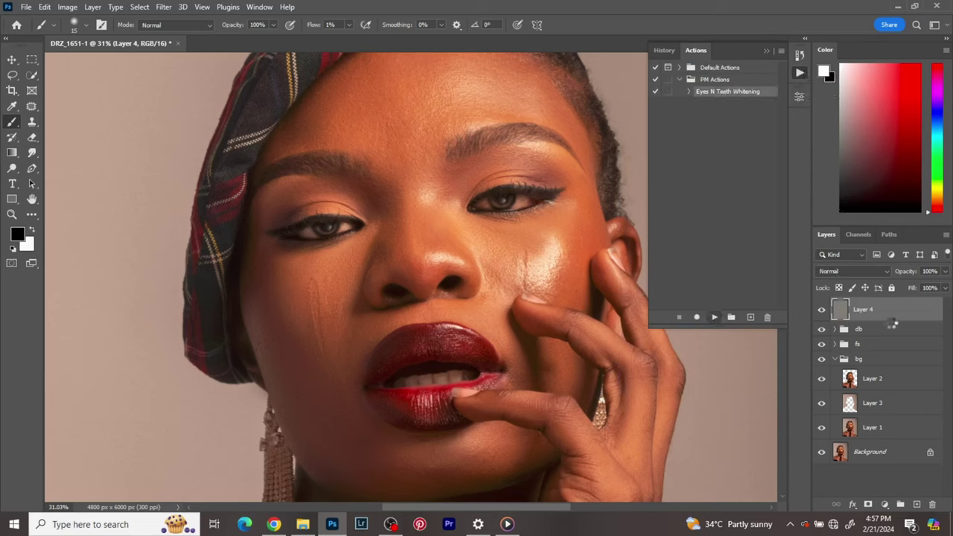
click(796, 74)
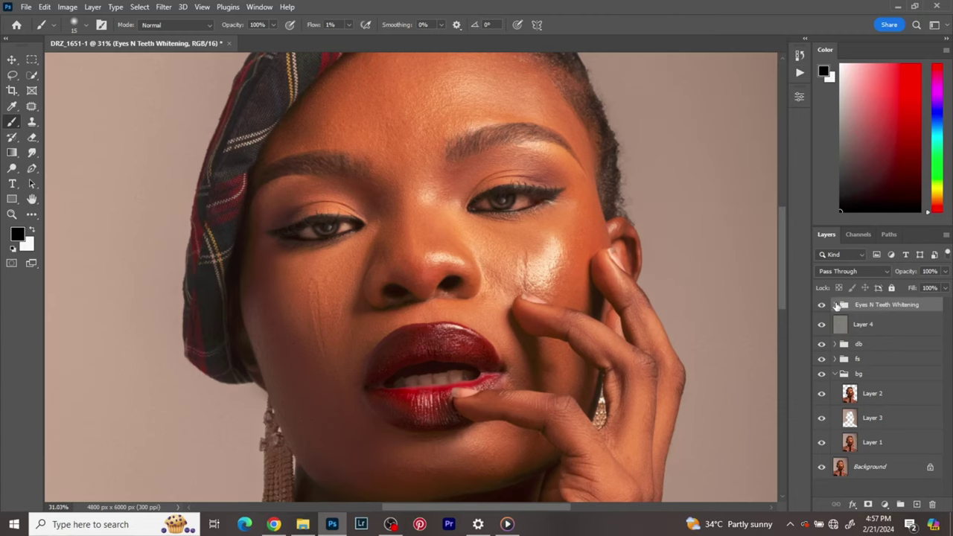
click(836, 305)
click(877, 374)
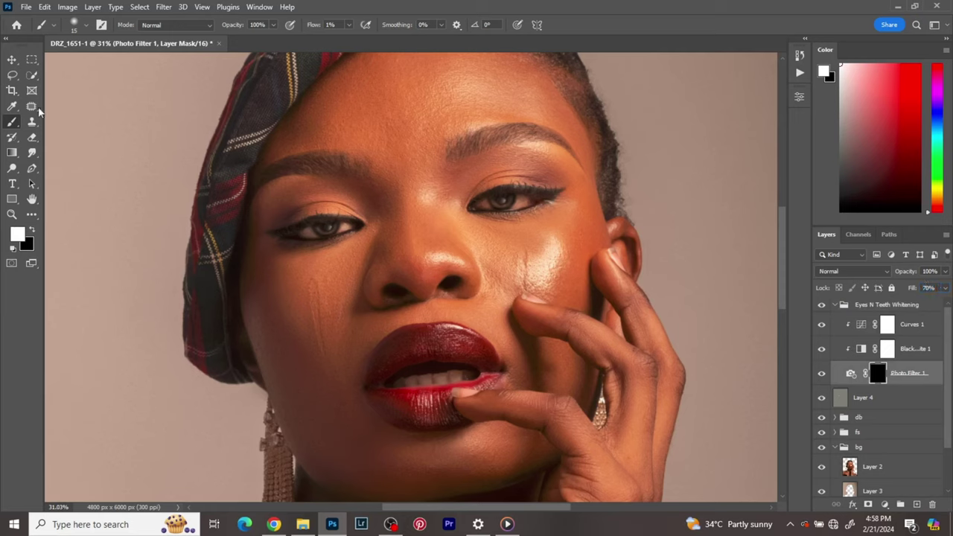
- Raise the brush flow to 100% and set the painting colour to black
click(345, 24)
drag(349, 38, 413, 41)
click(587, 23)
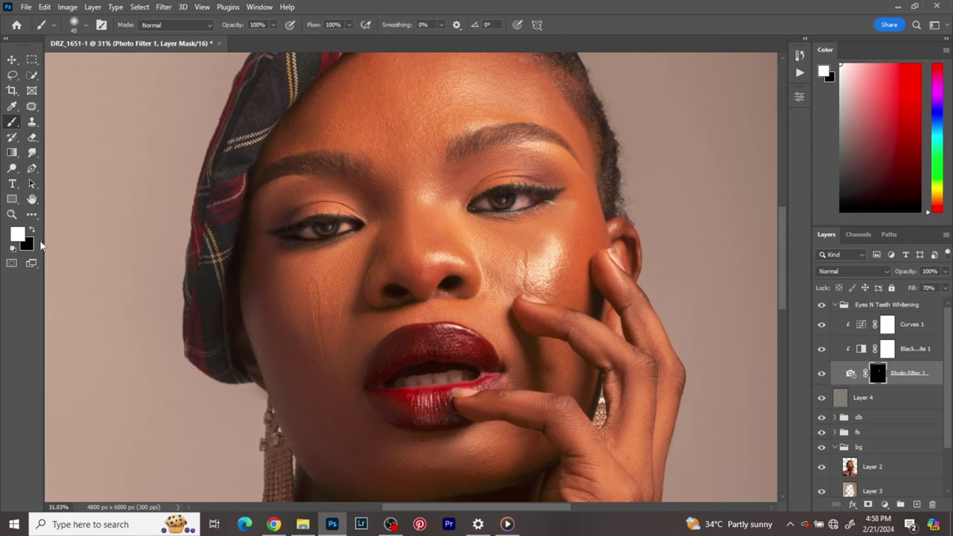
click(32, 231)
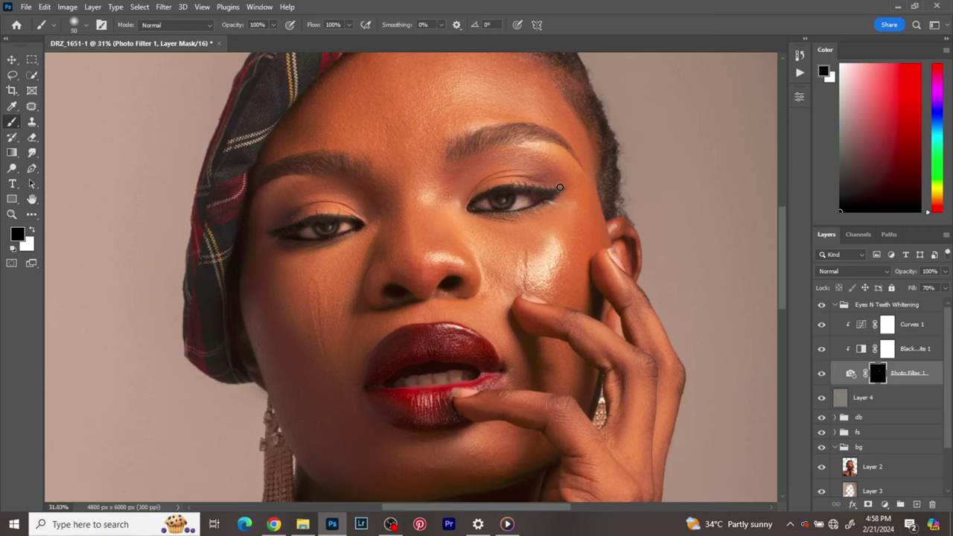
- Set Photo Filter 1's fill to 100%, paint the left eye white on its mask, and clean the lower lid in black
click(945, 287)
drag(925, 301, 943, 301)
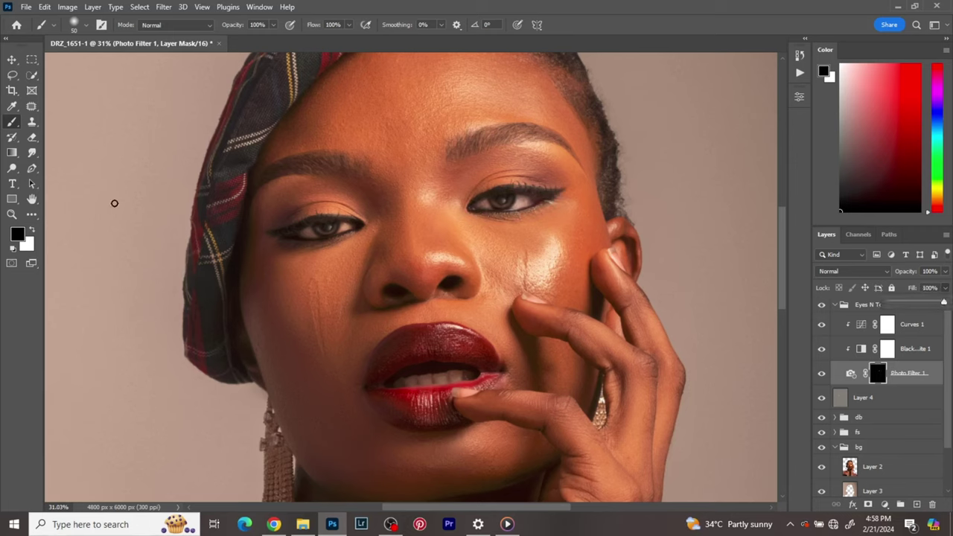
click(32, 232)
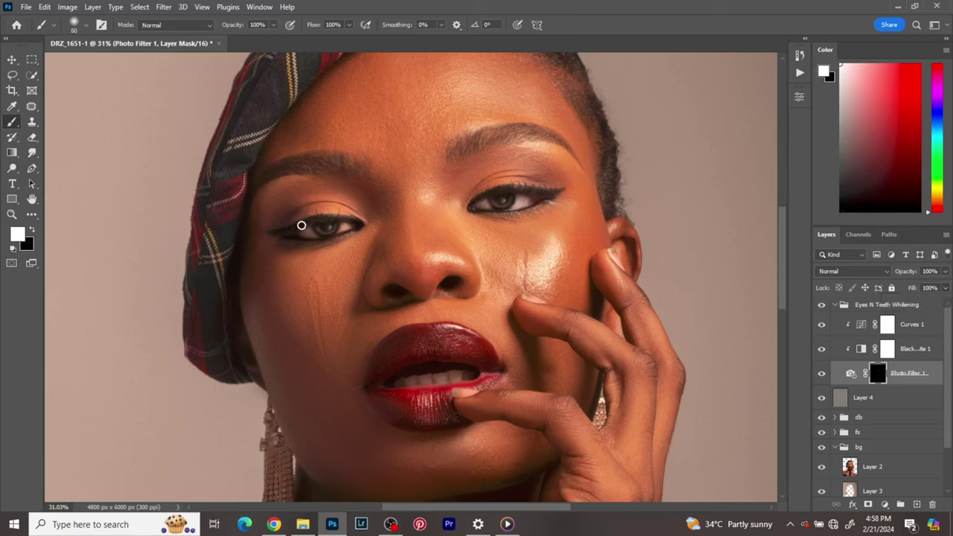
mouse_move(316, 241)
mouse_down()
mouse_move(296, 236)
mouse_move(355, 227)
mouse_up()
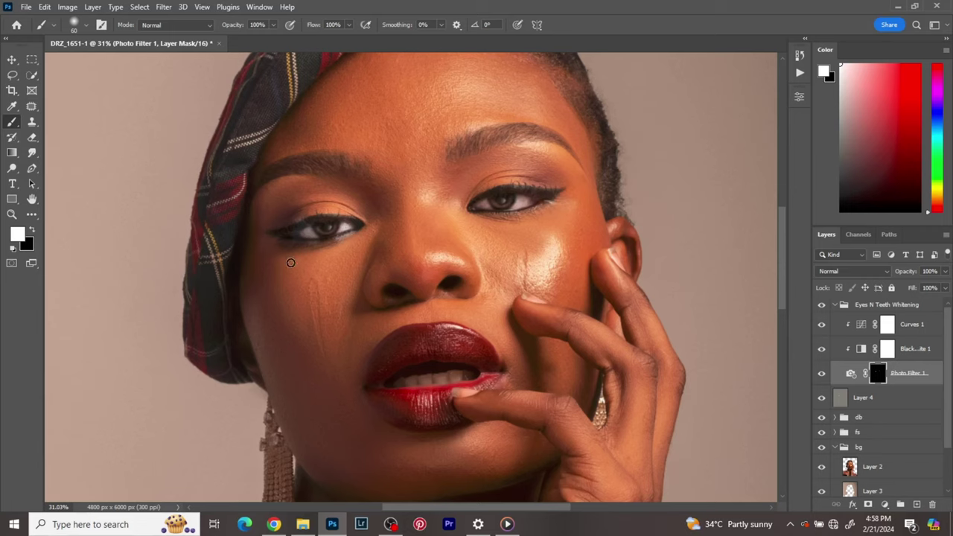
key(x)
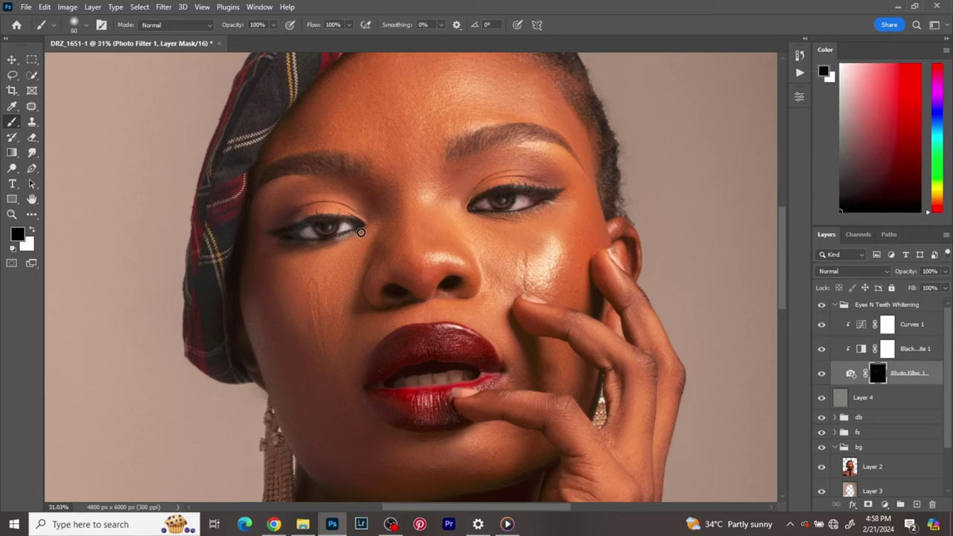
mouse_move(346, 238)
mouse_down()
mouse_move(300, 244)
mouse_move(278, 233)
mouse_move(290, 241)
mouse_move(296, 222)
mouse_move(292, 237)
mouse_move(286, 226)
mouse_move(321, 216)
mouse_move(324, 229)
mouse_move(331, 224)
mouse_move(321, 221)
mouse_move(355, 235)
mouse_up()
- Paint white across the teeth on Photo Filter 1's mask, then swap back to black
key(x)
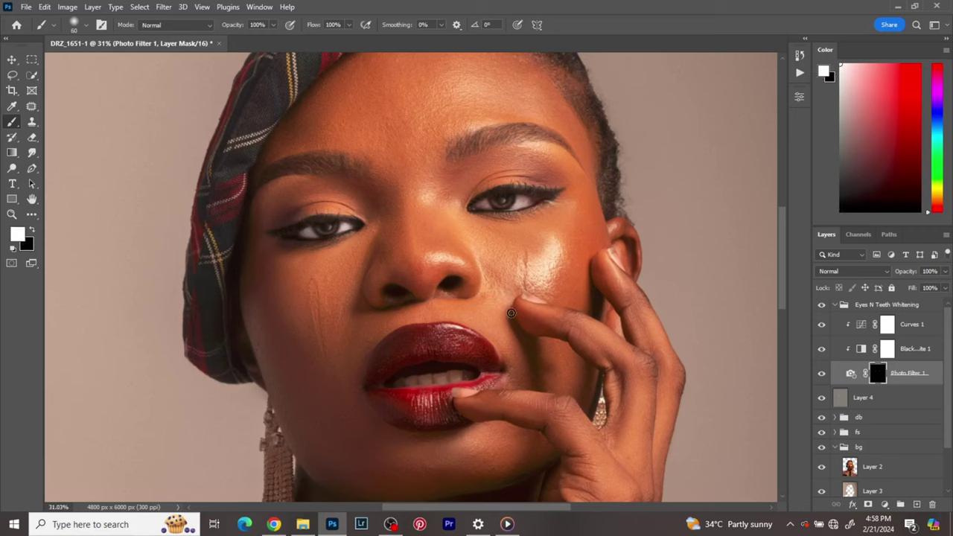
mouse_move(391, 395)
mouse_down()
mouse_move(404, 385)
mouse_move(392, 384)
mouse_move(475, 376)
mouse_move(437, 380)
mouse_move(453, 402)
mouse_move(470, 375)
mouse_move(476, 381)
mouse_move(452, 388)
mouse_move(481, 379)
mouse_move(384, 391)
mouse_up()
key(x)
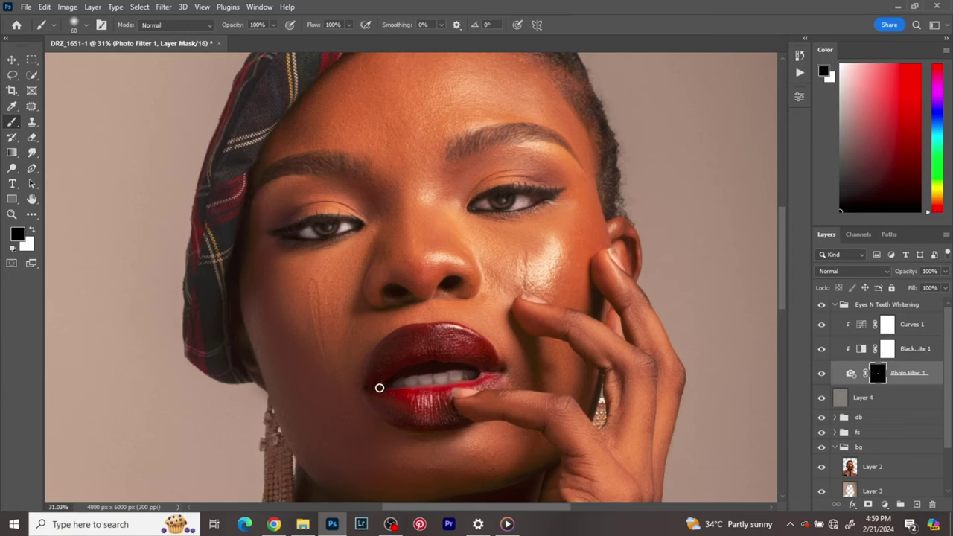
- Collapse the Eyes N Teeth Whitening and bg groups in the Layers panel
scroll(262, 368, down, 5)
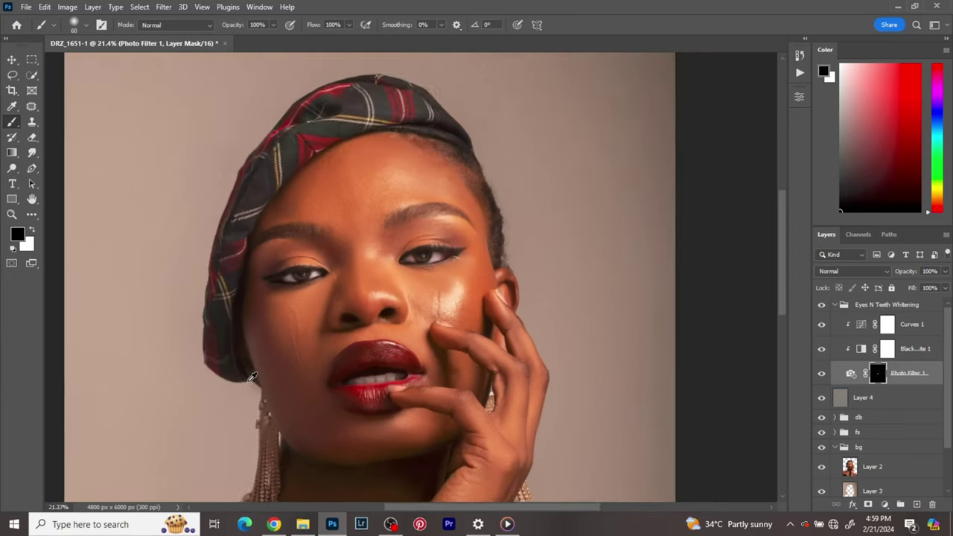
click(12, 62)
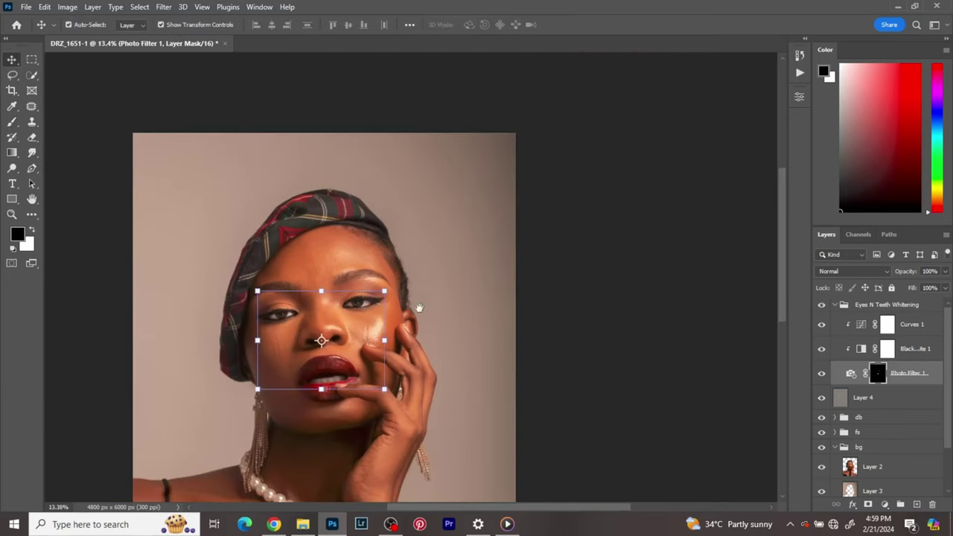
drag(419, 308, 480, 250)
click(837, 305)
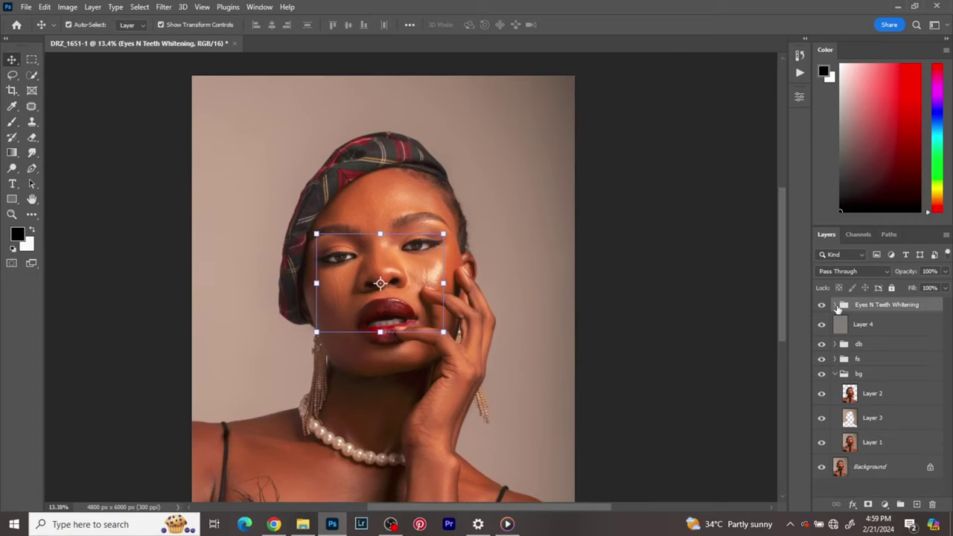
click(834, 373)
drag(465, 384, 495, 363)
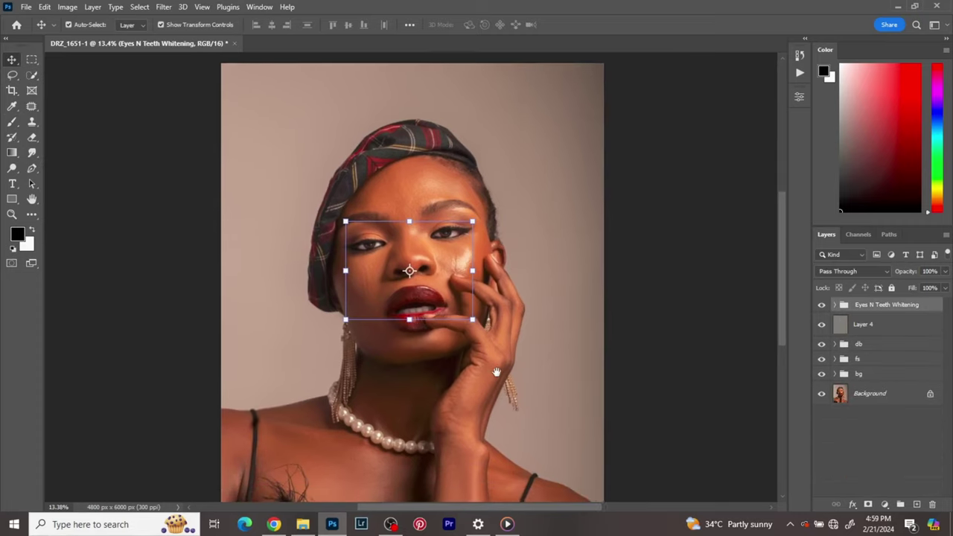
scroll(495, 363, down, 1)
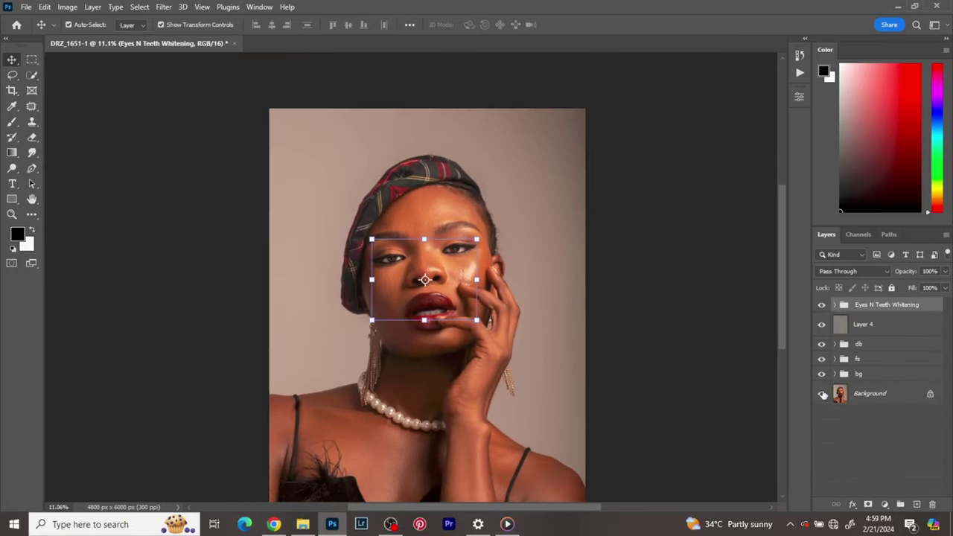
- Group all layers above Background into Group 1 and toggle it off and on to compare
shift+click(883, 374)
click(900, 504)
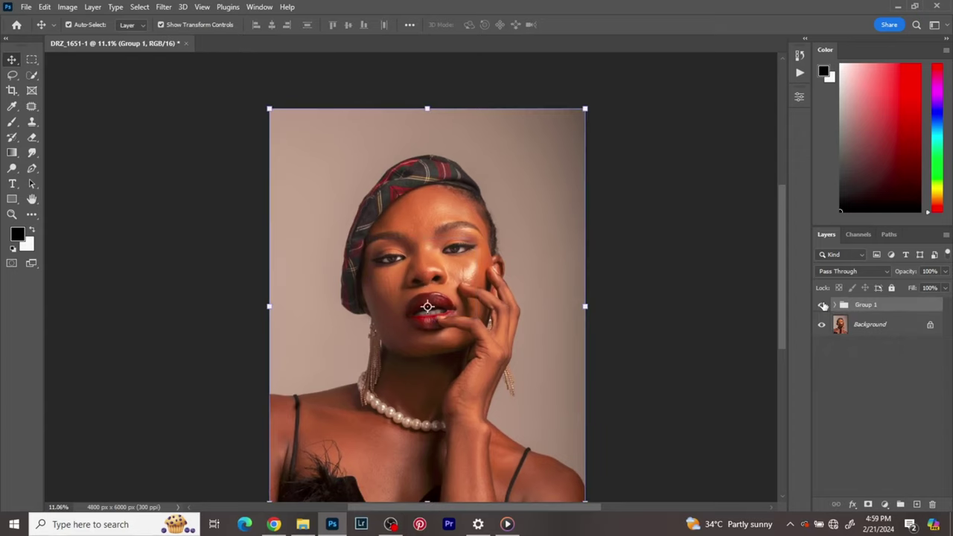
scroll(525, 268, down, 1)
scroll(620, 273, up, 1)
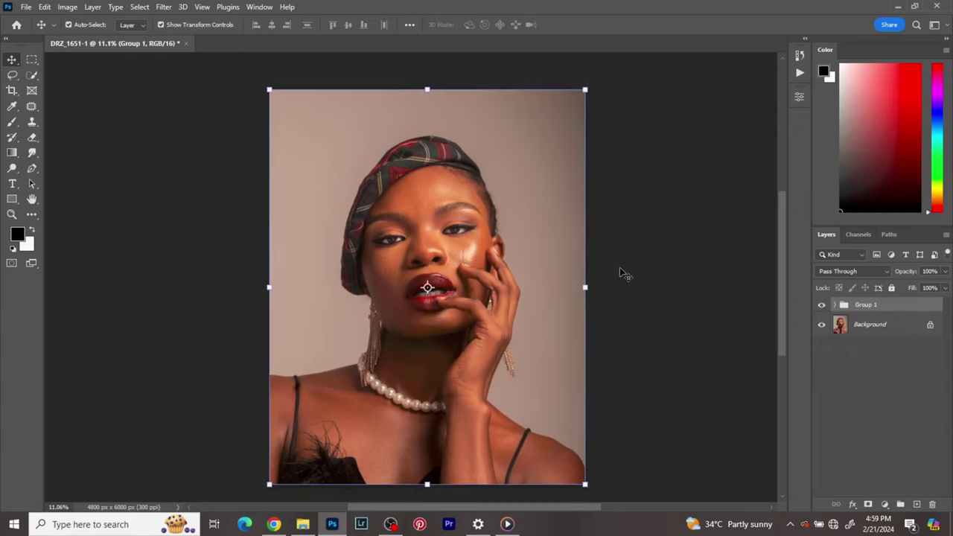
click(821, 305)
click(822, 305)
click(822, 306)
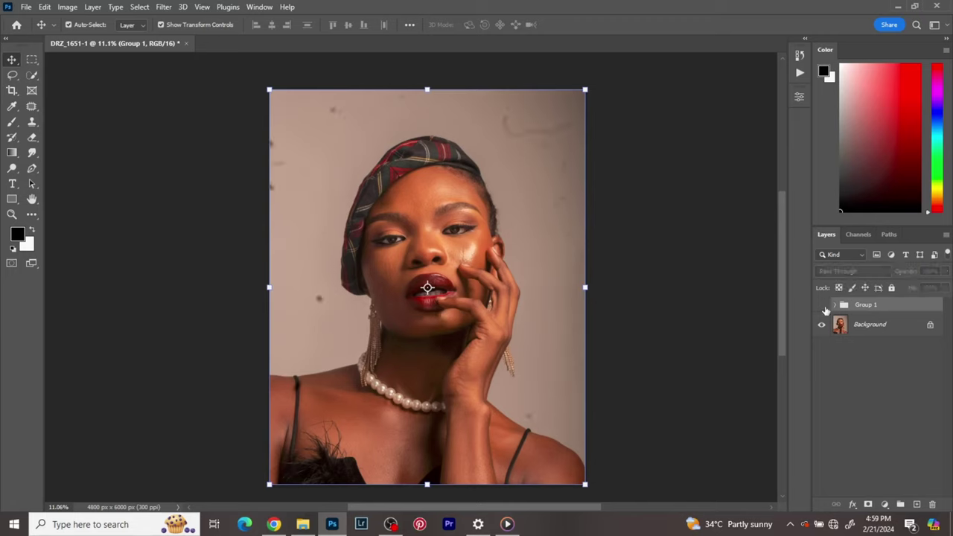
click(822, 306)
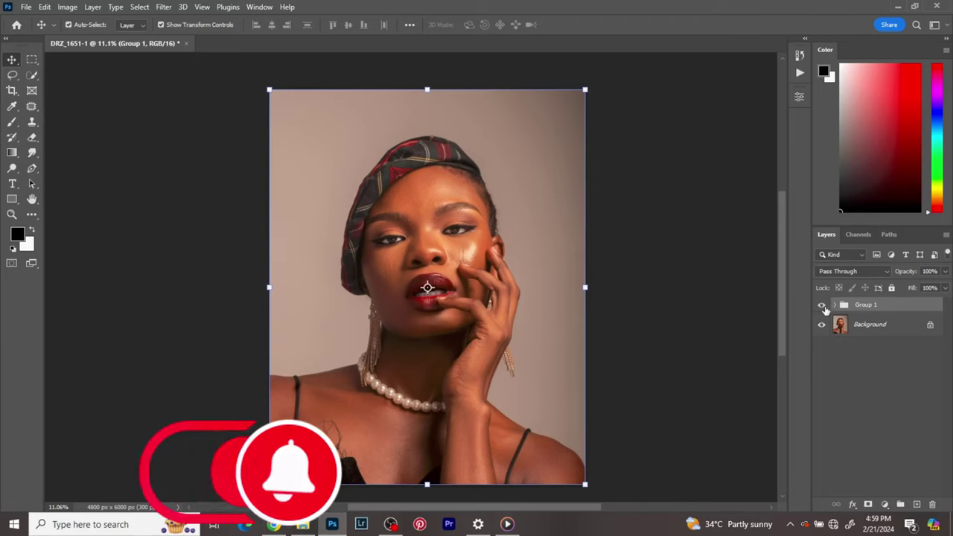